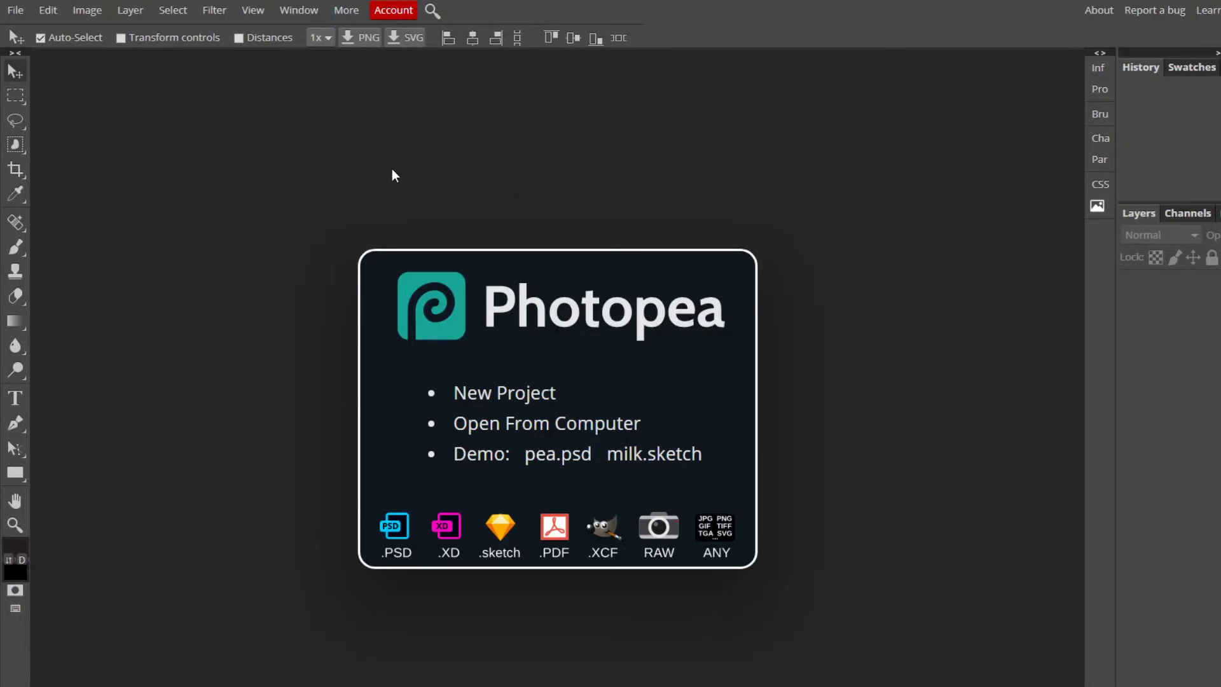
- Create a new 1920 × 1080 px project with a Transparent background
{"action": "left_click", "coordinate": [15, 10]}
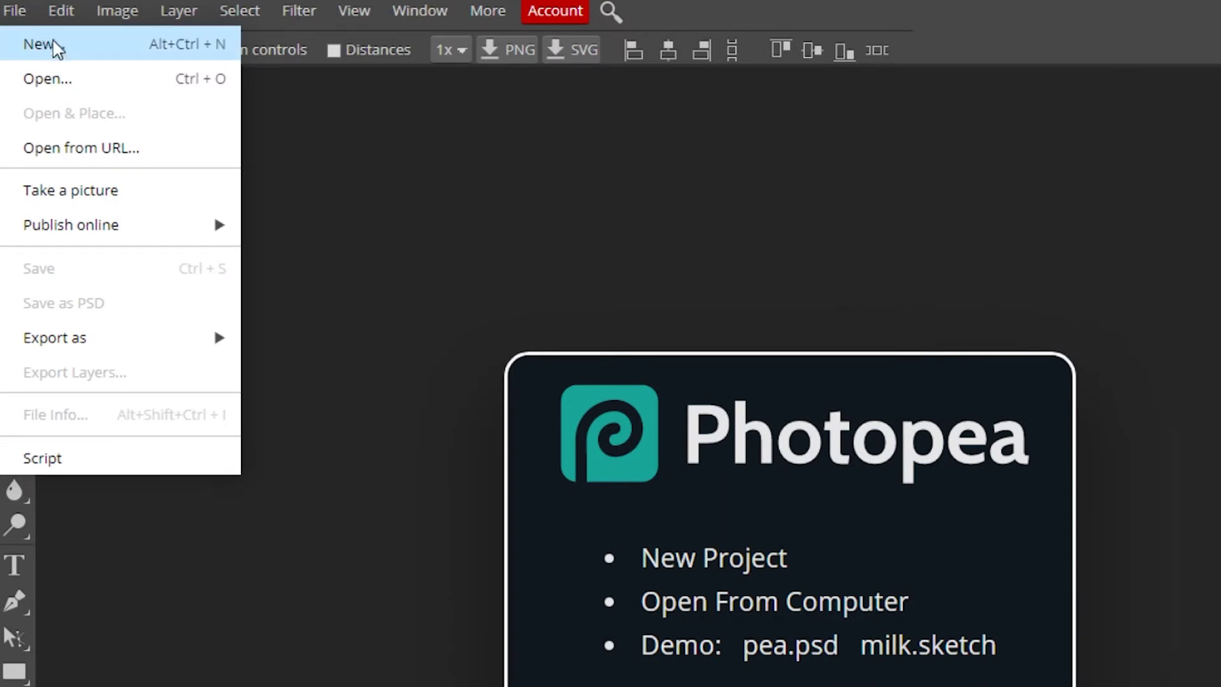
{"action": "left_click", "coordinate": [40, 44]}
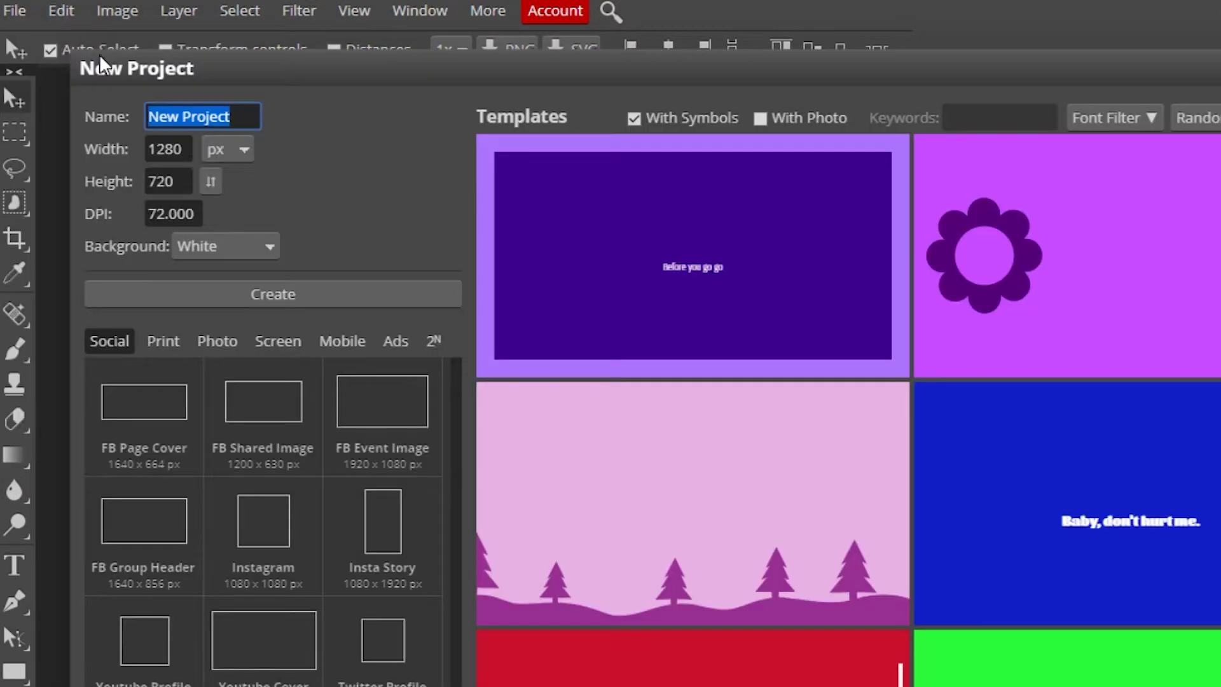
{"action": "left_click", "coordinate": [191, 143]}
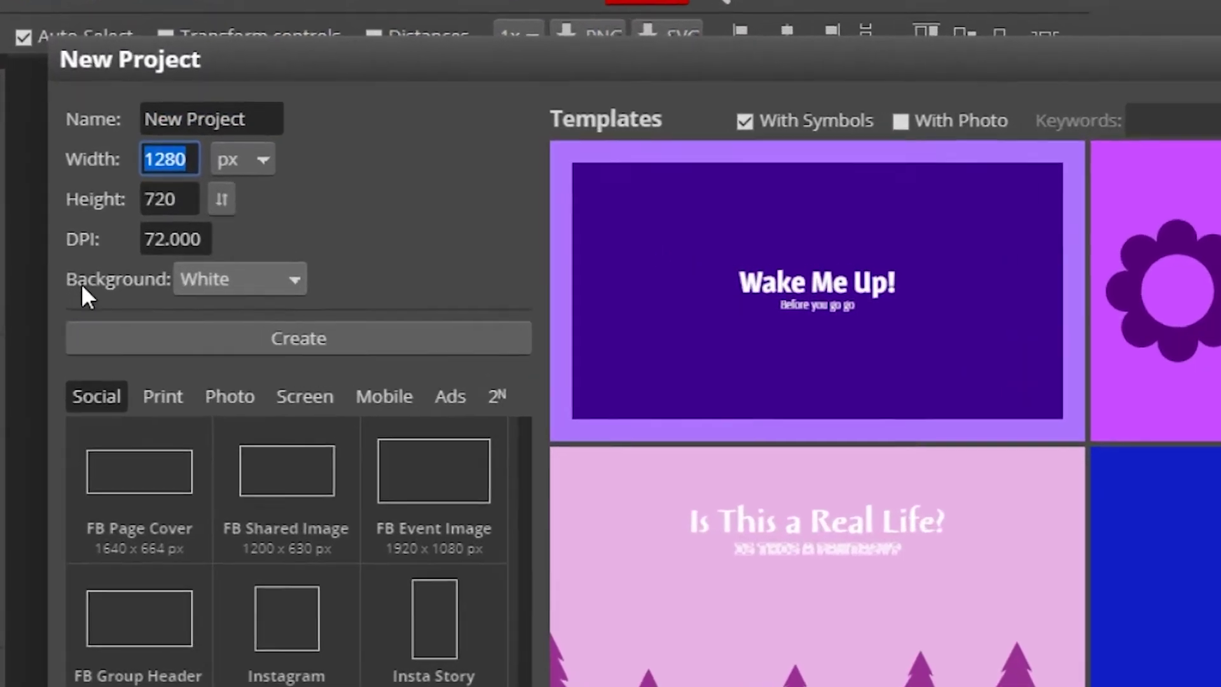
{"action": "type", "text": "1920"}
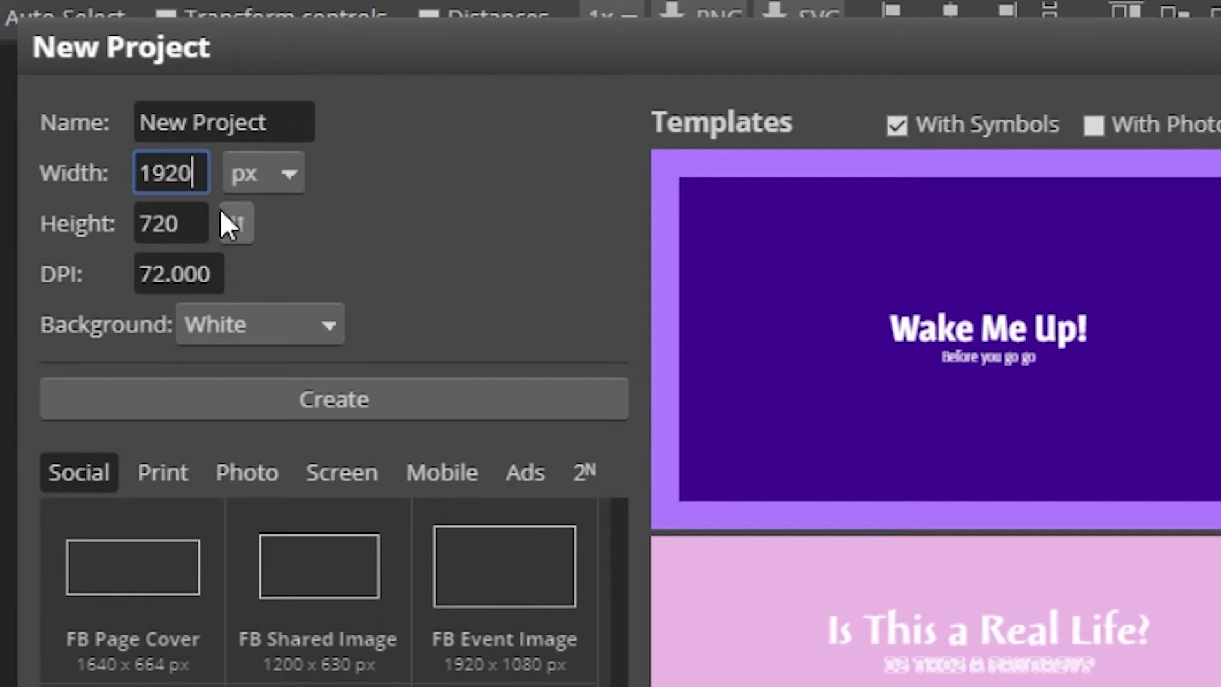
{"action": "key", "text": "Tab"}
{"action": "type", "text": "1080"}
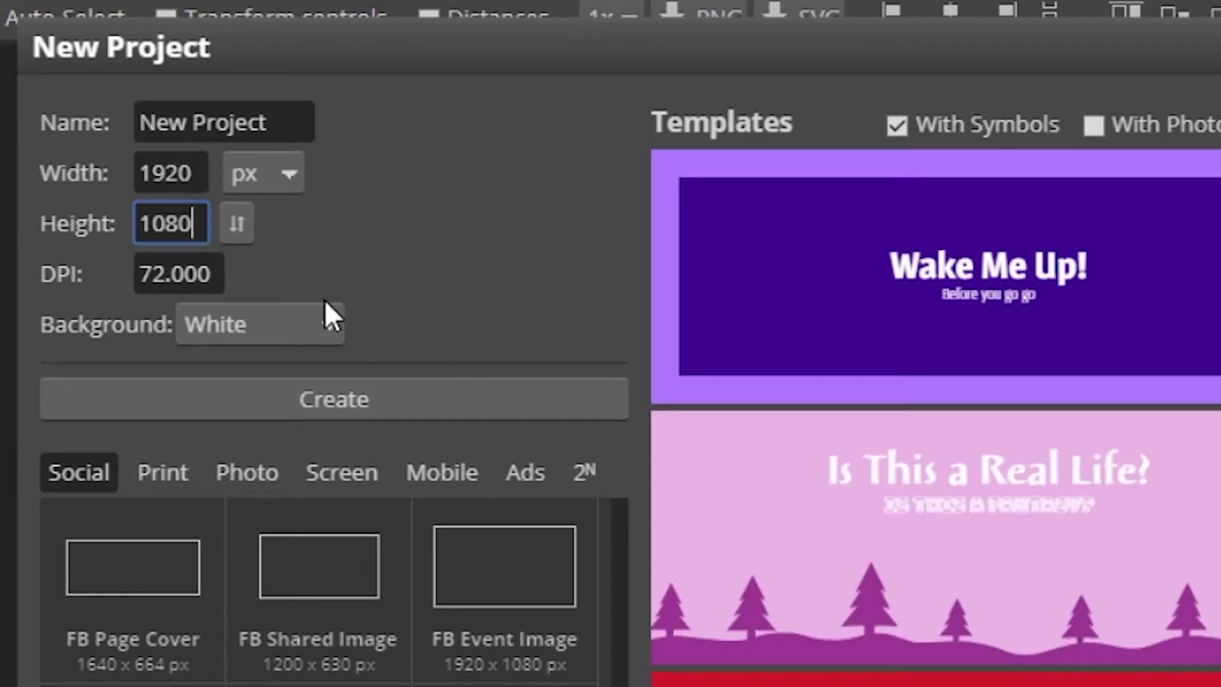
{"action": "left_click", "coordinate": [267, 323]}
{"action": "left_click", "coordinate": [276, 394]}
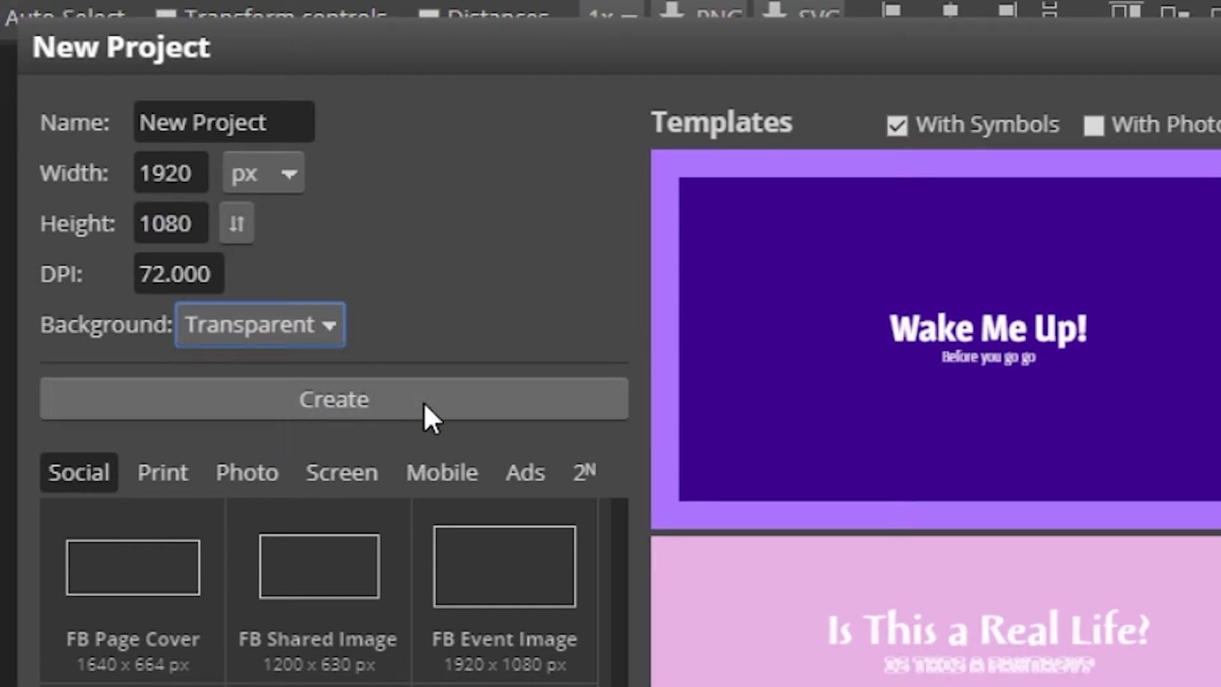
{"action": "left_click", "coordinate": [434, 403]}
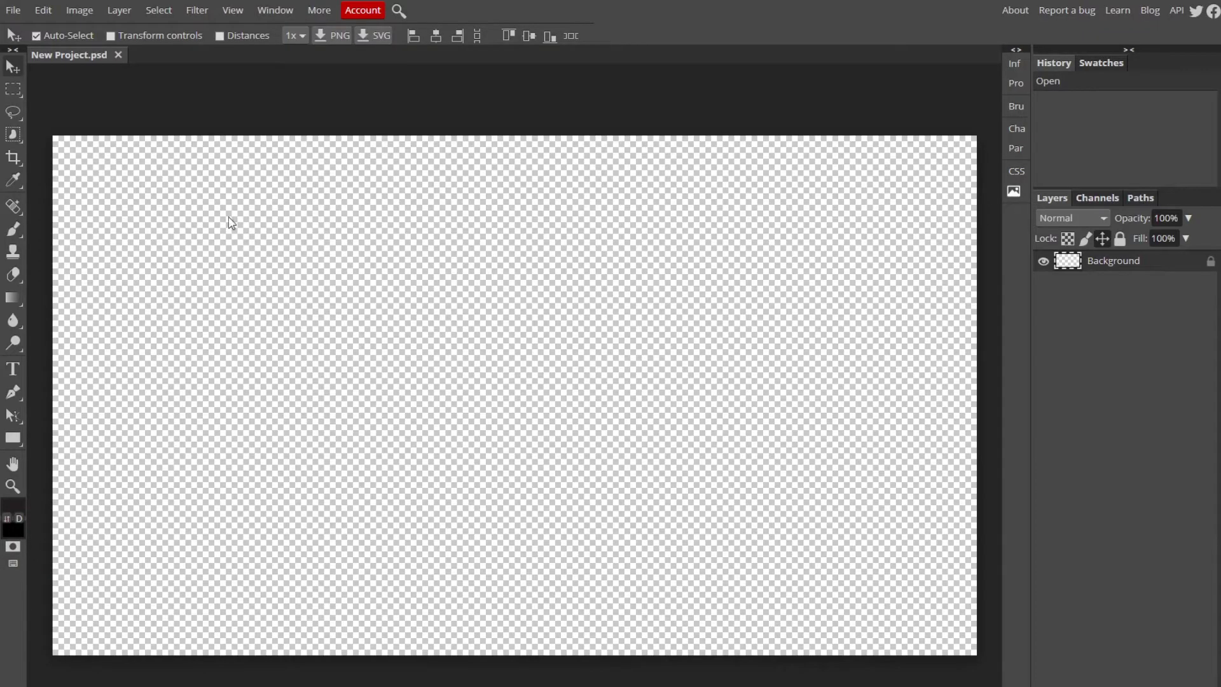
- Draw a white-filled rectangle, about 473 × 126 px, near the top of the canvas
{"action": "right_click", "coordinate": [9, 437]}
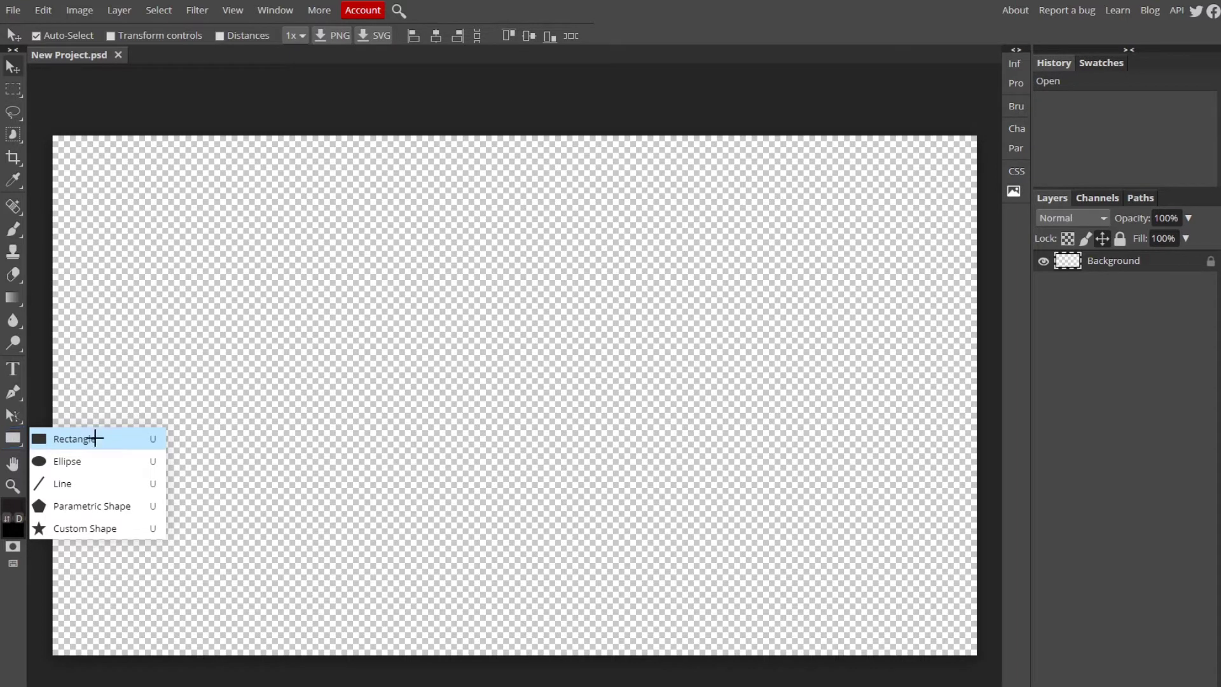
{"action": "left_click", "coordinate": [93, 440]}
{"action": "left_click", "coordinate": [121, 41]}
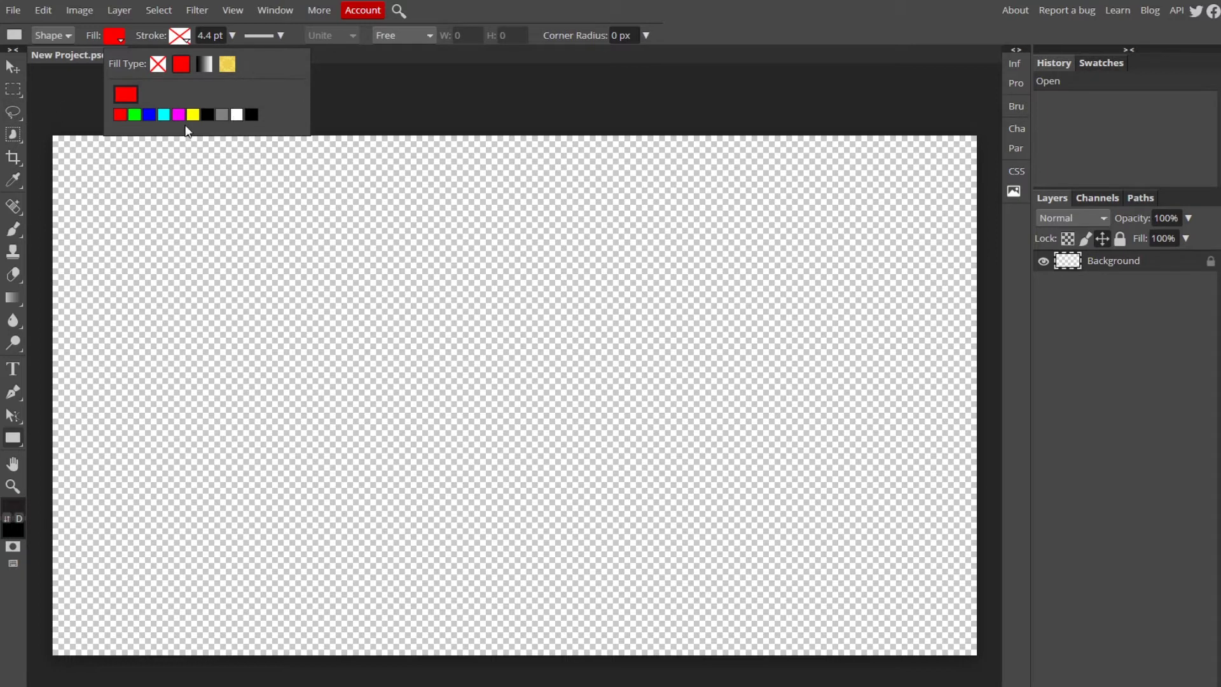
{"action": "left_click", "coordinate": [236, 115]}
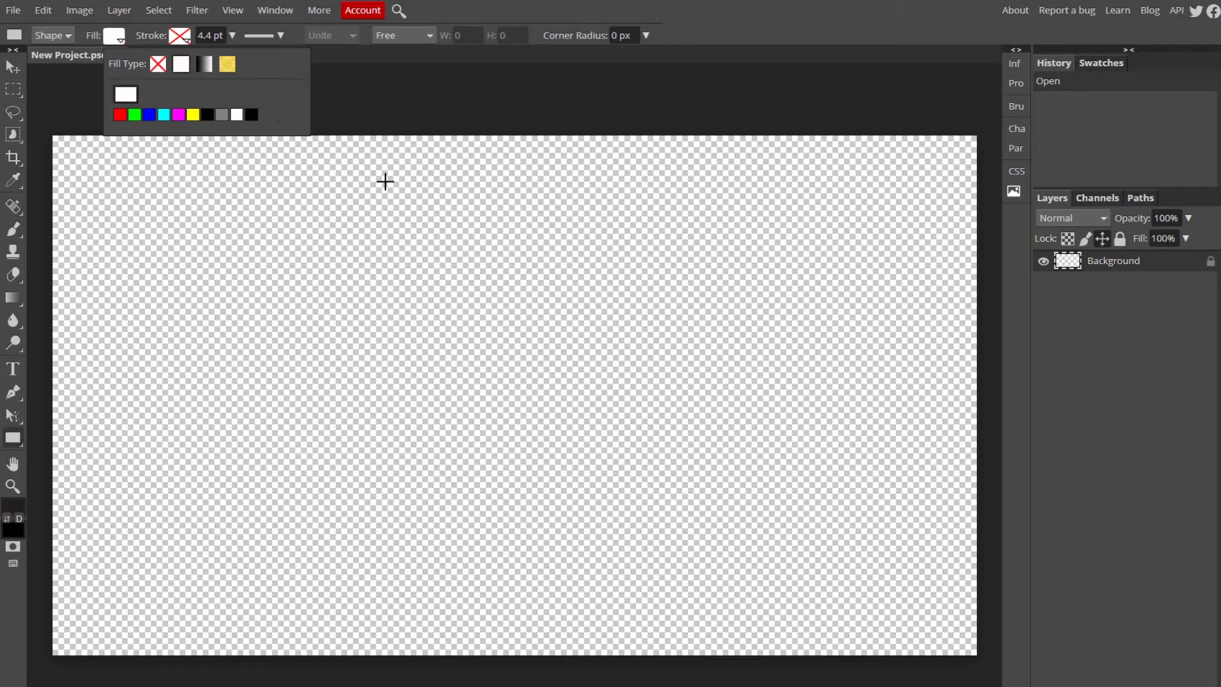
{"action": "left_click", "coordinate": [359, 164]}
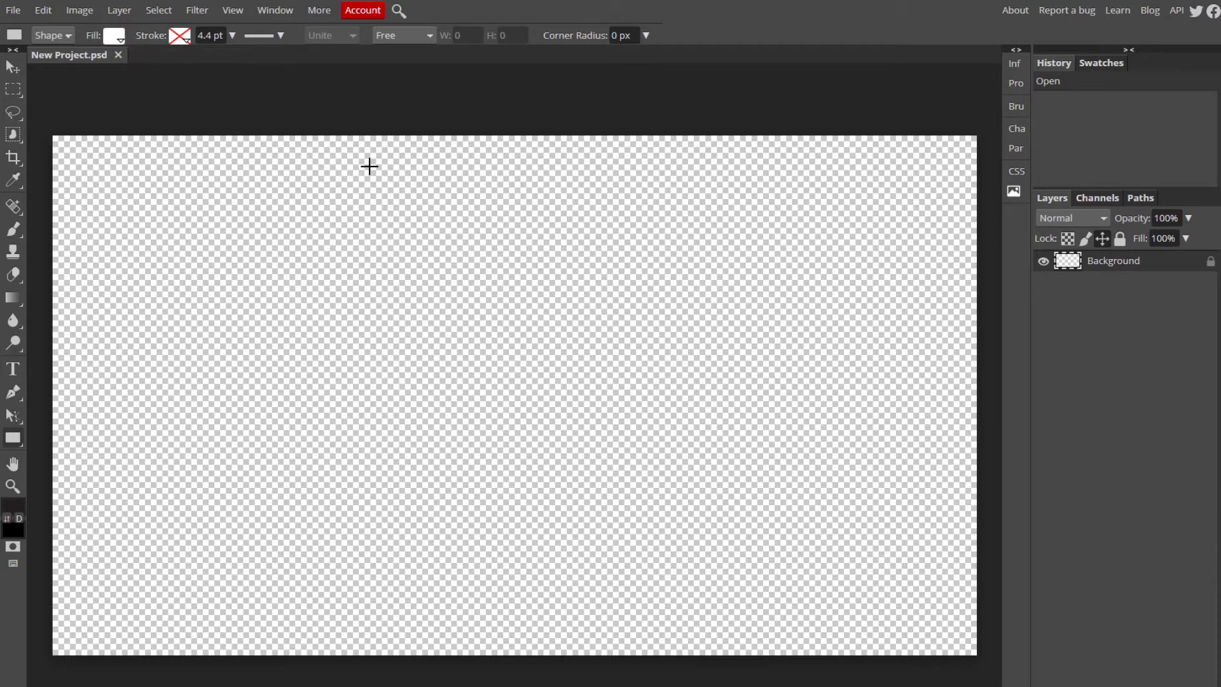
{"action": "left_click_drag", "start_coordinate": [348, 163], "coordinate": [582, 222]}
{"action": "left_click", "coordinate": [13, 66]}
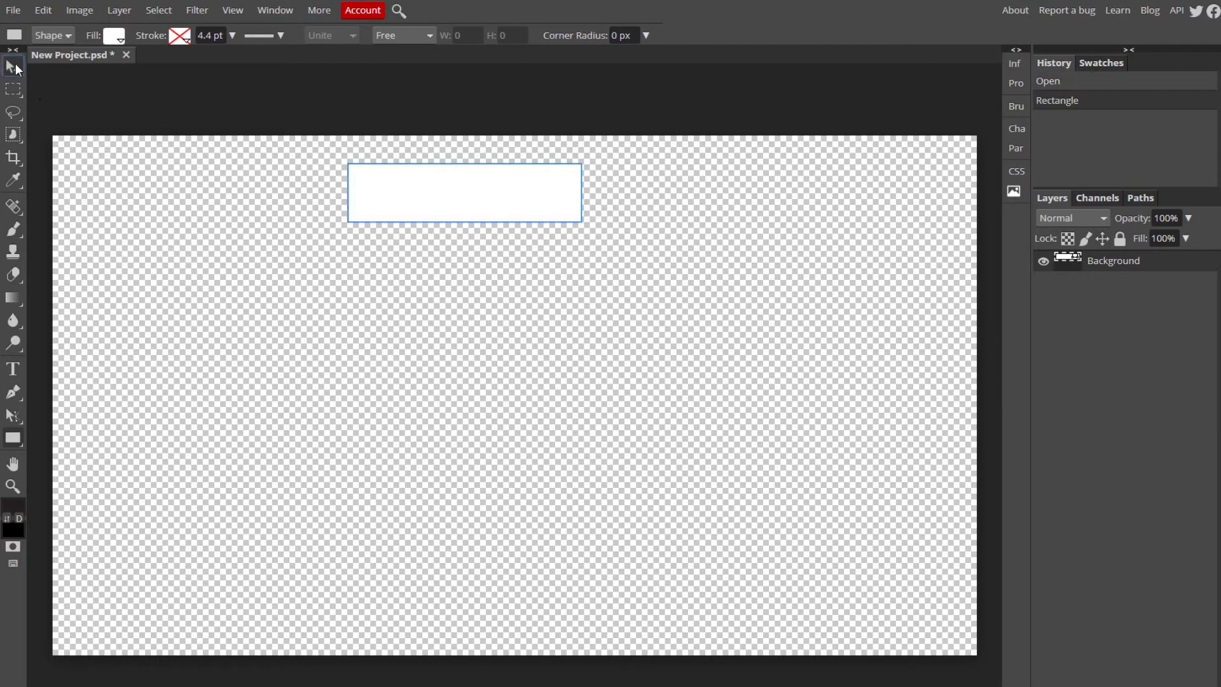
- Shift the rectangle right, then distort both bottom corners inward into a narrowing trapezoid
{"action": "left_click_drag", "start_coordinate": [472, 193], "coordinate": [519, 191]}
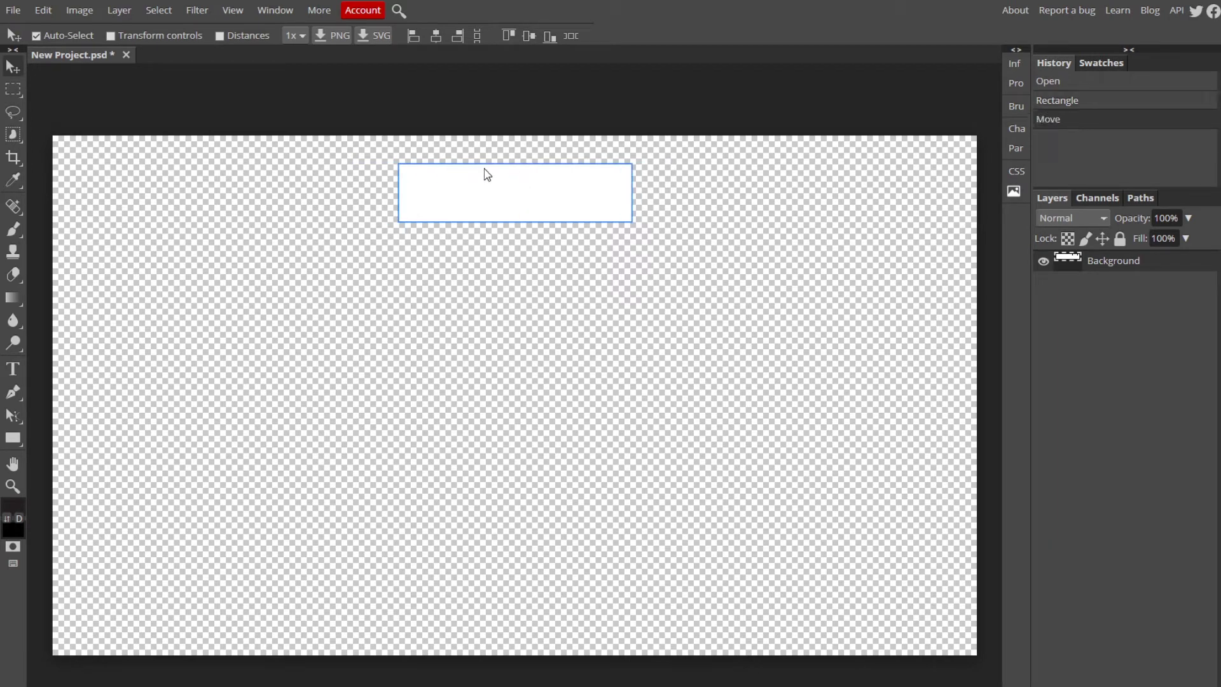
{"action": "left_click", "coordinate": [44, 13]}
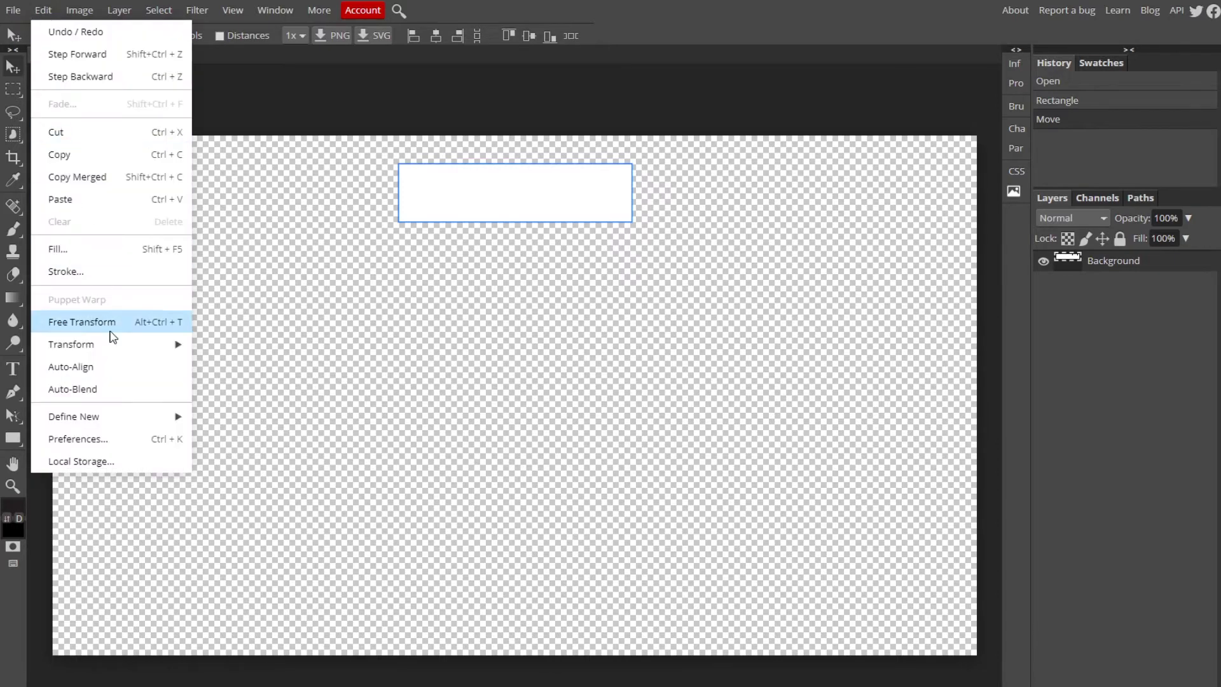
{"action": "mouse_move", "coordinate": [116, 355]}
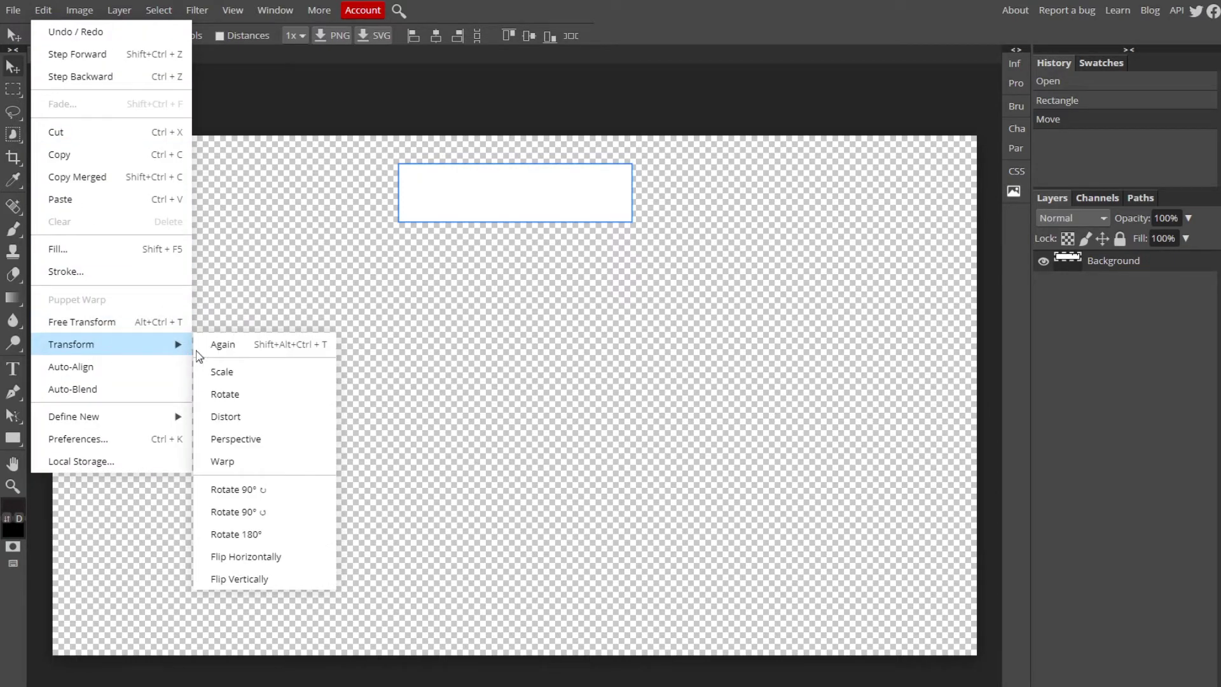
{"action": "left_click", "coordinate": [253, 416]}
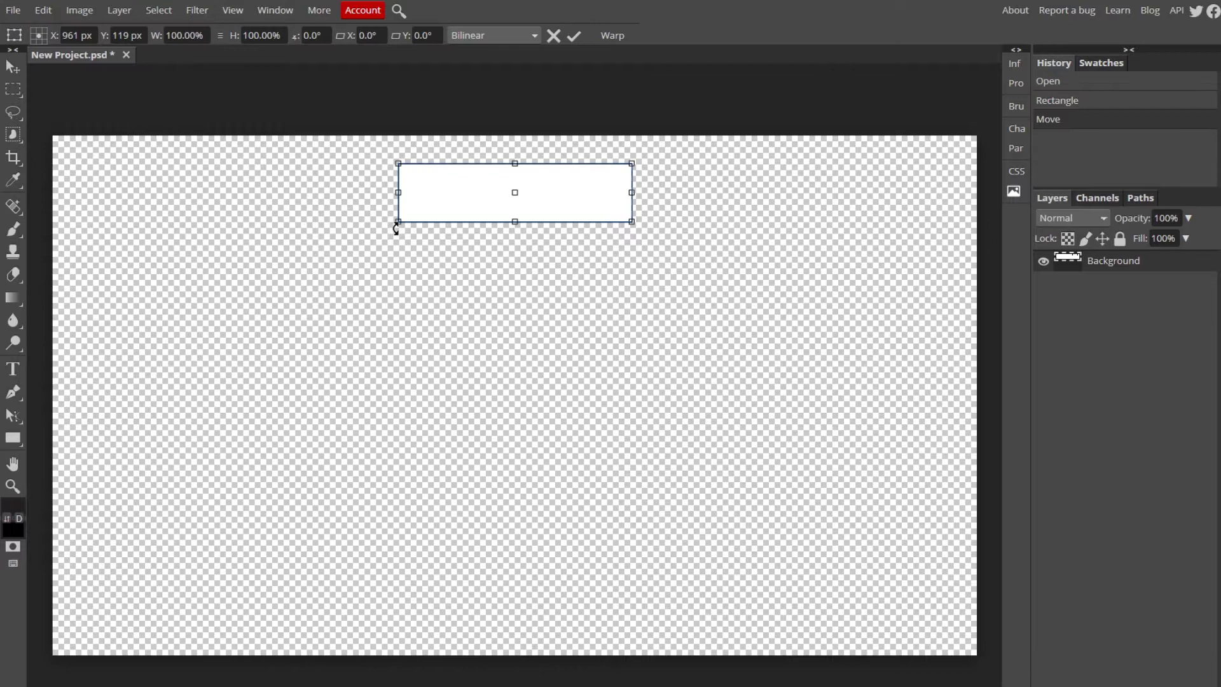
{"action": "mouse_move", "coordinate": [398, 221]}
{"action": "left_mouse_down"}
{"action": "mouse_move", "coordinate": [409, 220]}
{"action": "mouse_move", "coordinate": [369, 222]}
{"action": "mouse_move", "coordinate": [453, 220]}
{"action": "mouse_move", "coordinate": [421, 222]}
{"action": "left_mouse_up"}
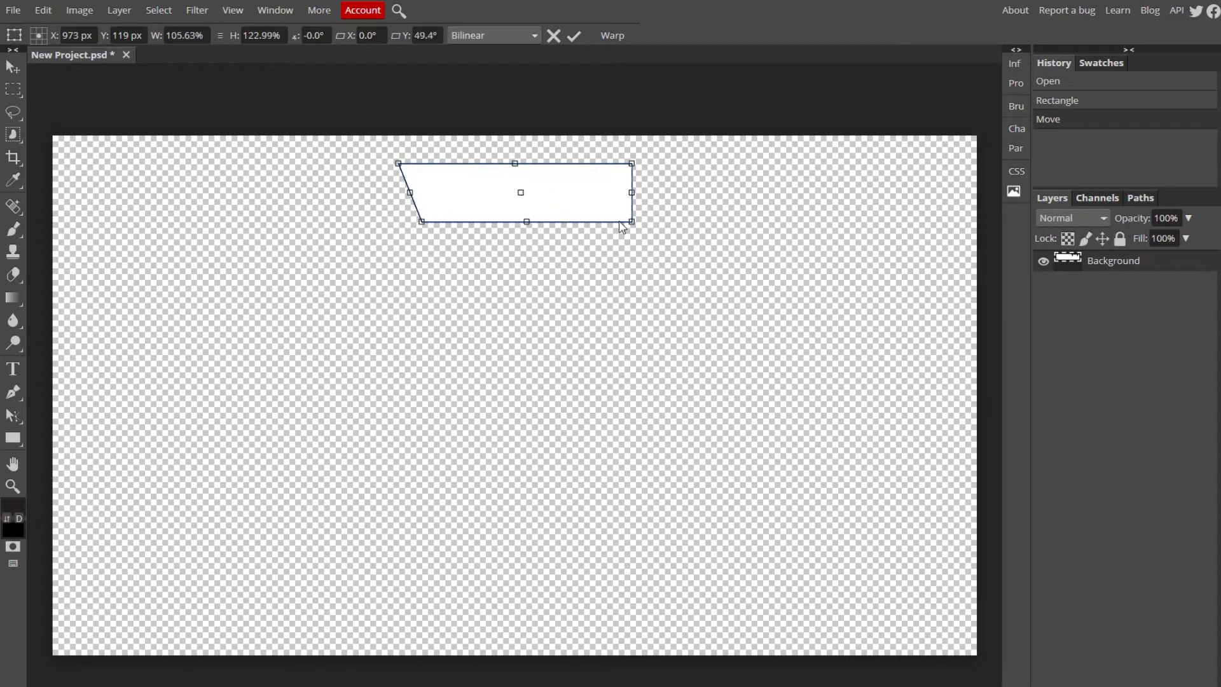
{"action": "left_click_drag", "start_coordinate": [632, 222], "coordinate": [614, 222]}
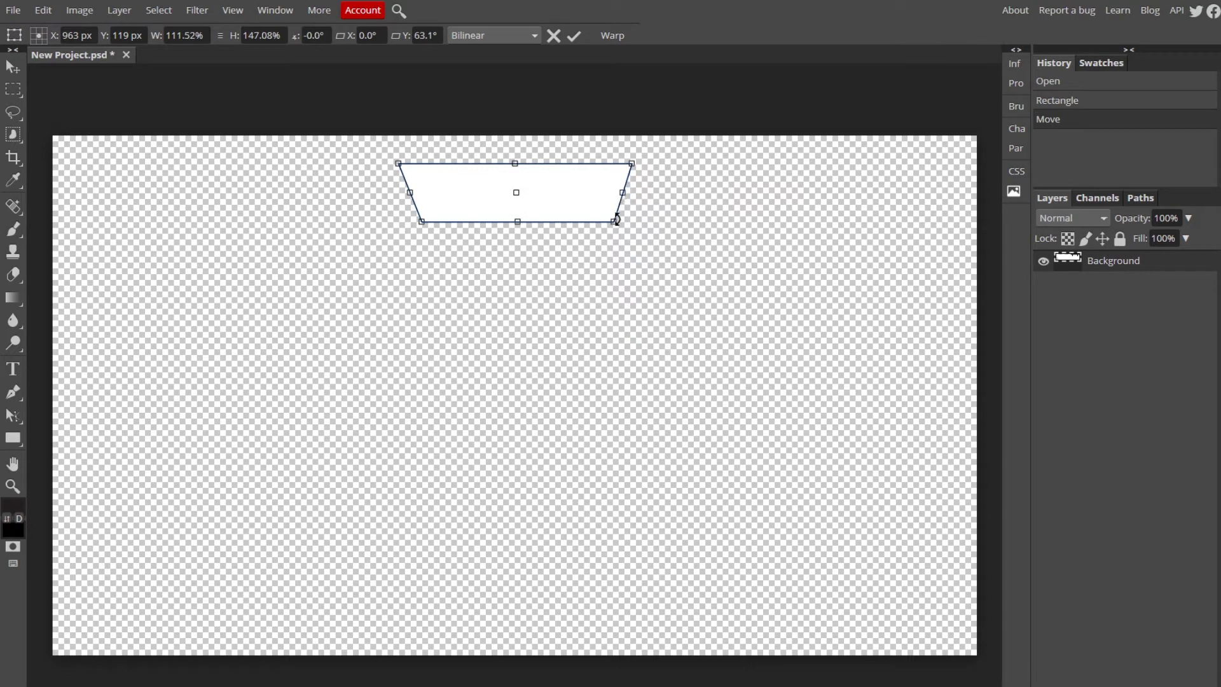
{"action": "key", "text": "Return"}
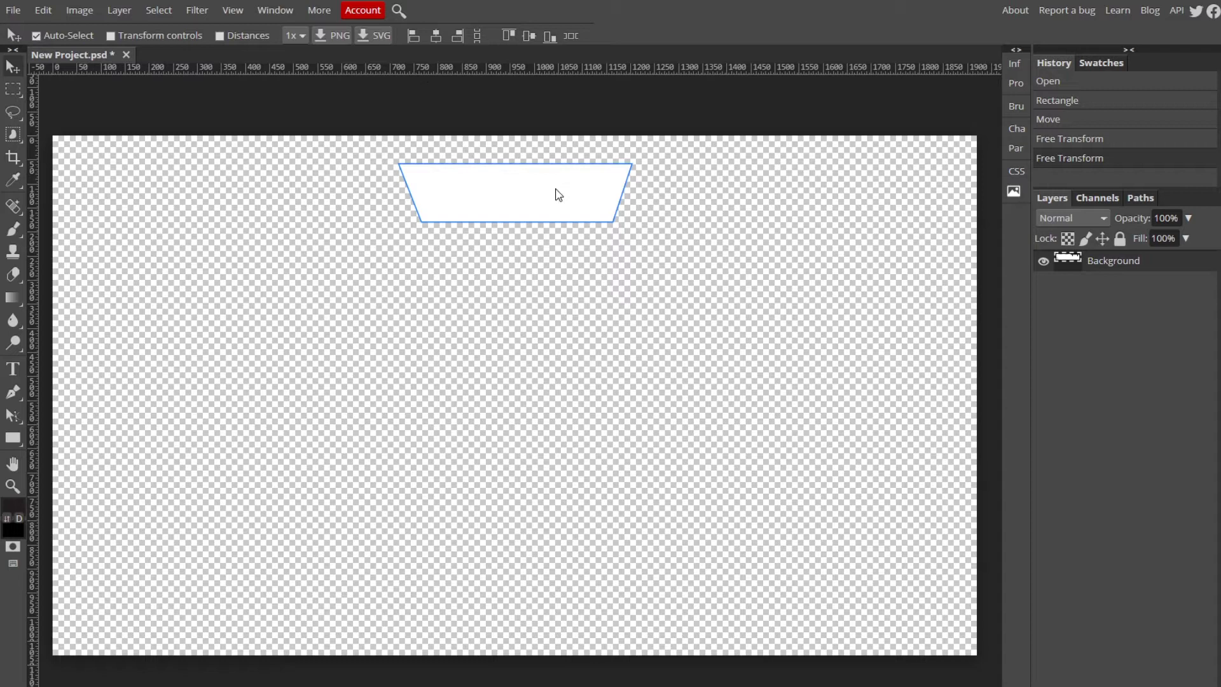
- Duplicate the trapezoid layer, undoing one accidental extra copy
{"action": "right_click", "coordinate": [1129, 271]}
{"action": "left_click", "coordinate": [1128, 326]}
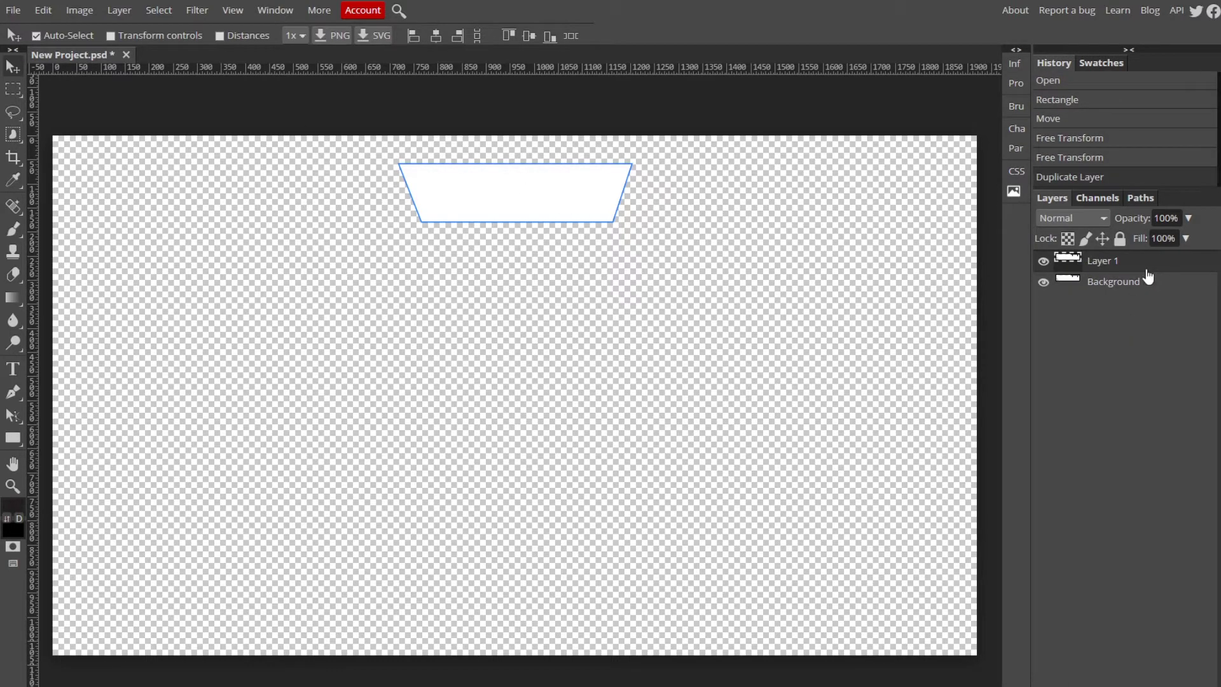
{"action": "right_click", "coordinate": [1115, 266]}
{"action": "left_click", "coordinate": [1139, 325]}
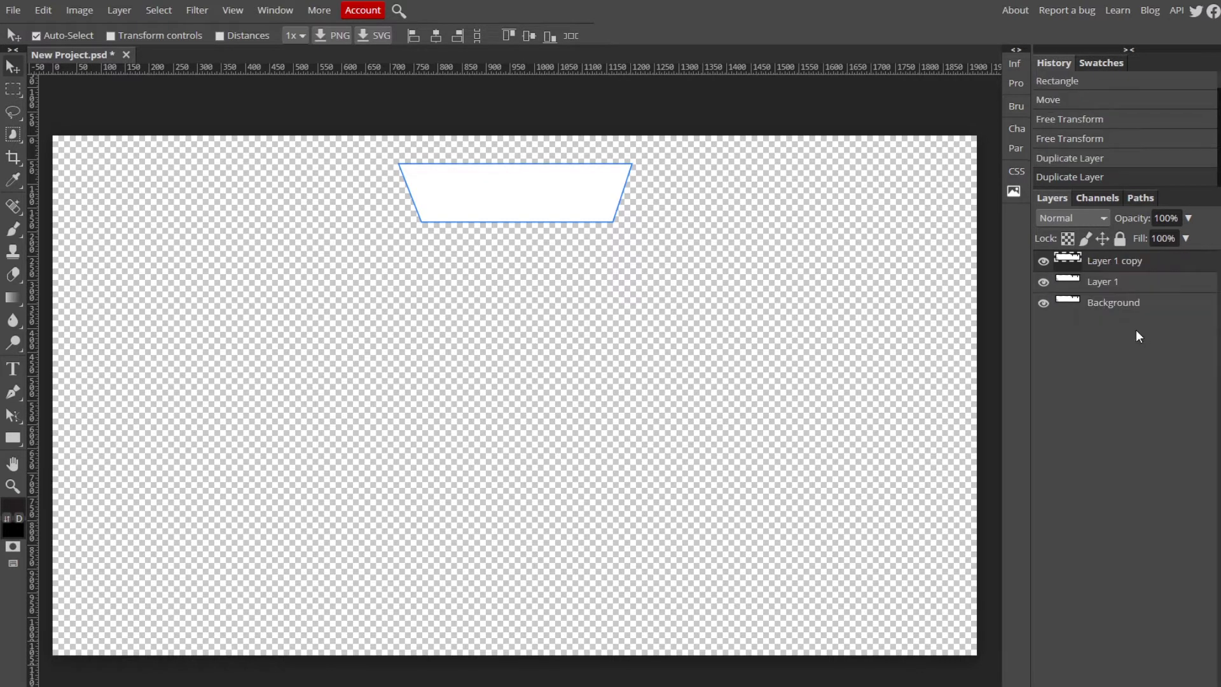
{"action": "key", "text": "ctrl+z"}
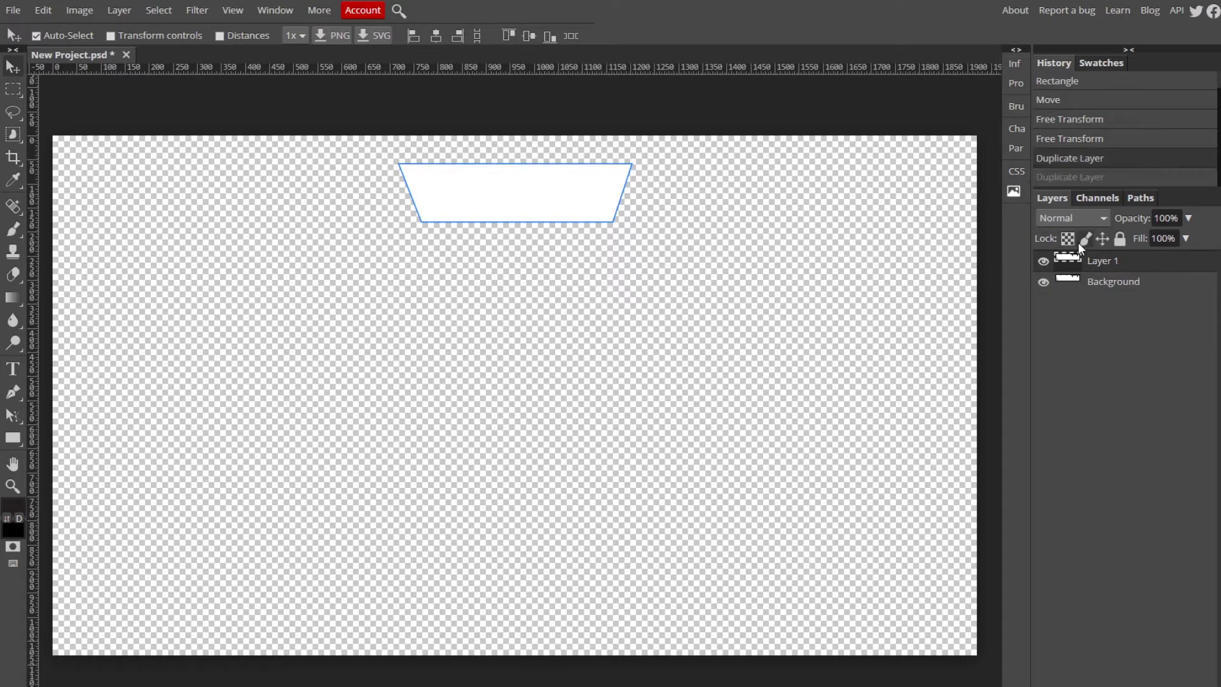
- Move the copy left, flip it vertically, and stretch it to about 147% width
{"action": "left_click", "coordinate": [52, 13]}
{"action": "left_click", "coordinate": [127, 320]}
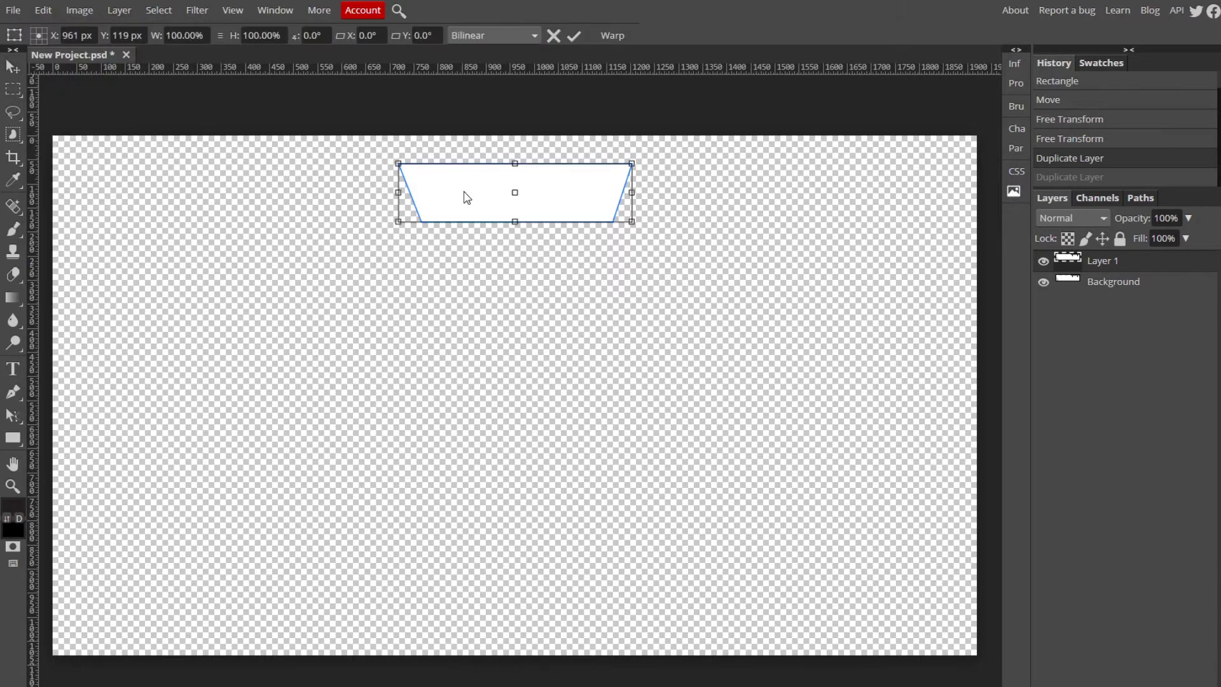
{"action": "left_click_drag", "start_coordinate": [455, 199], "coordinate": [245, 203]}
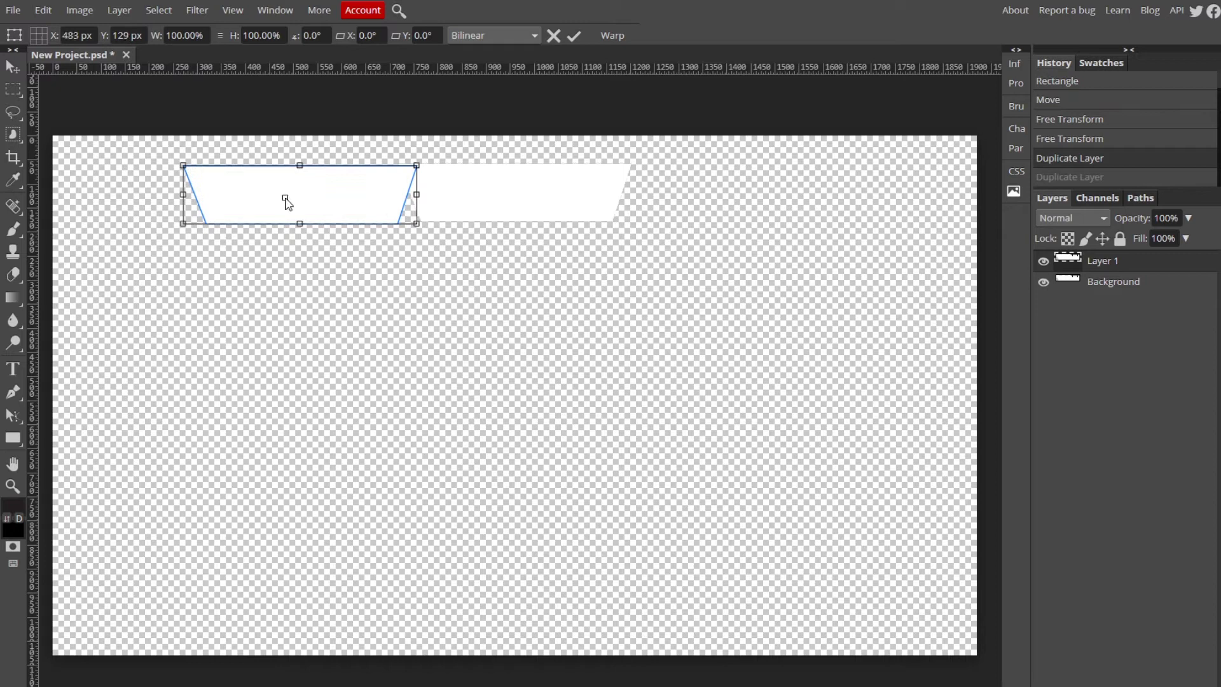
{"action": "right_click", "coordinate": [361, 184]}
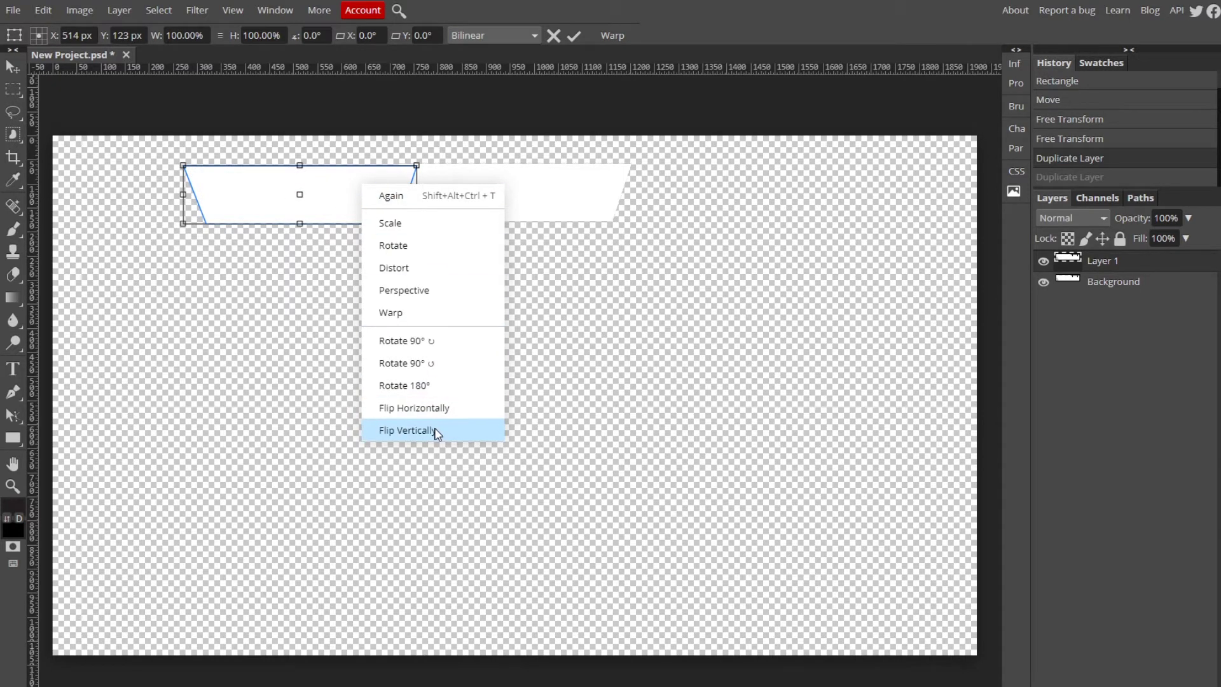
{"action": "left_click", "coordinate": [448, 413]}
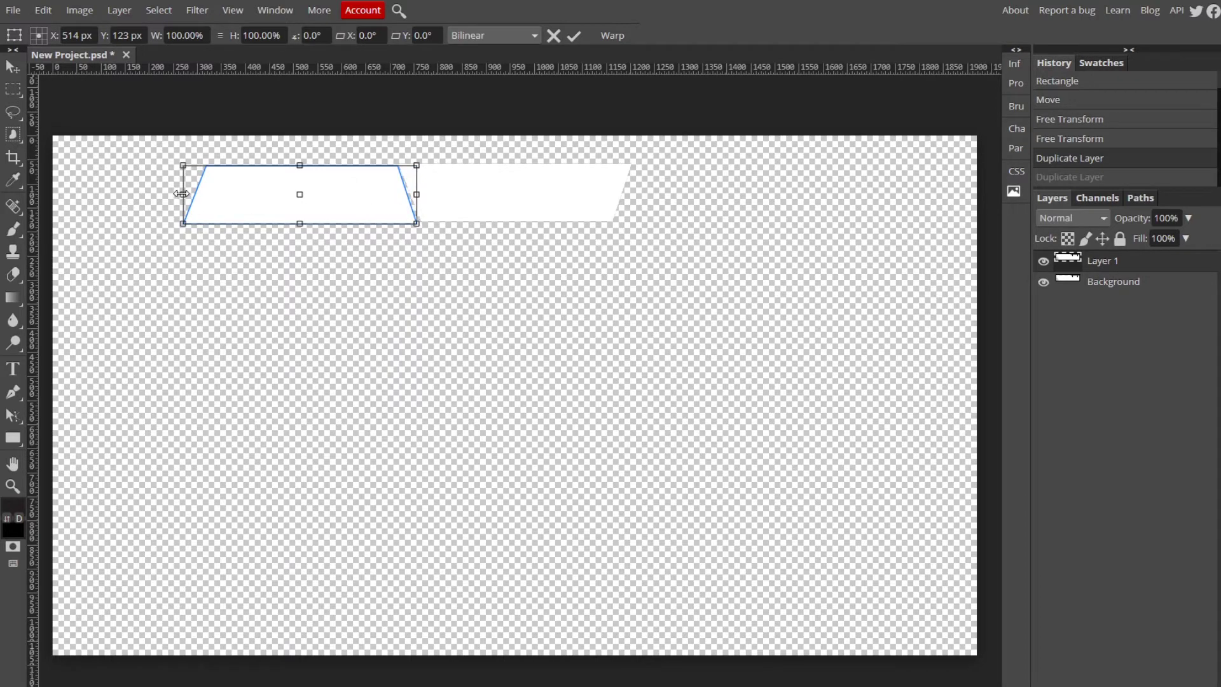
{"action": "left_click_drag", "start_coordinate": [183, 194], "coordinate": [74, 194]}
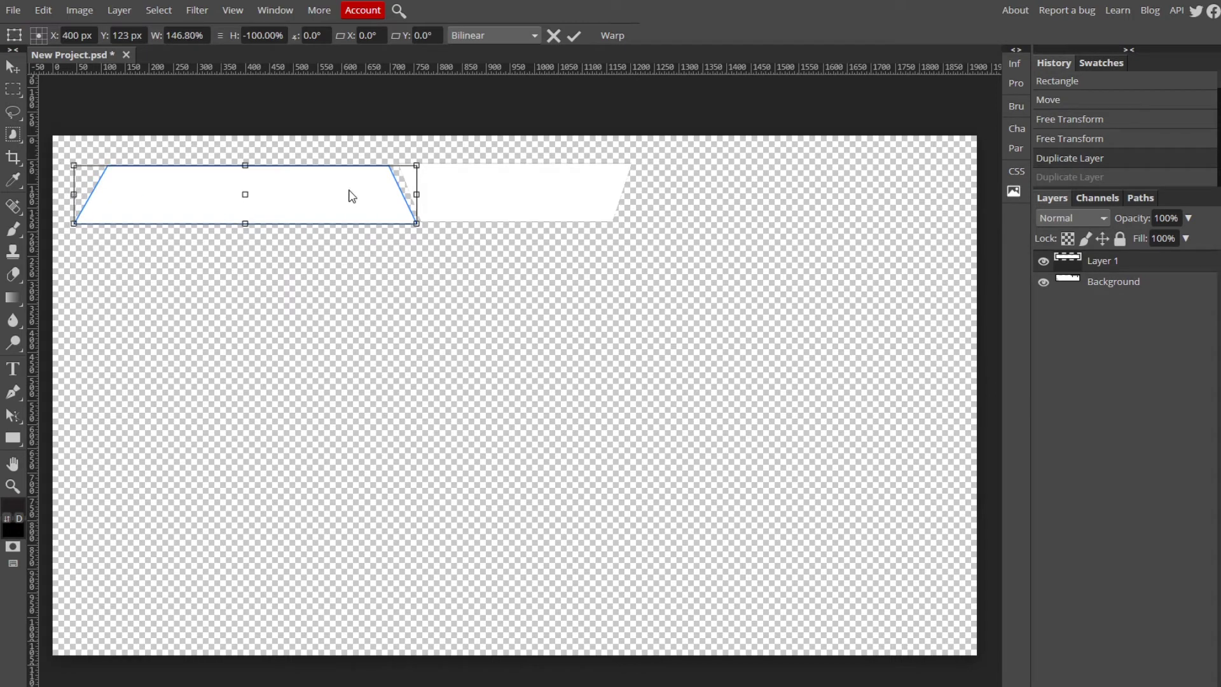
{"action": "left_click", "coordinate": [570, 36]}
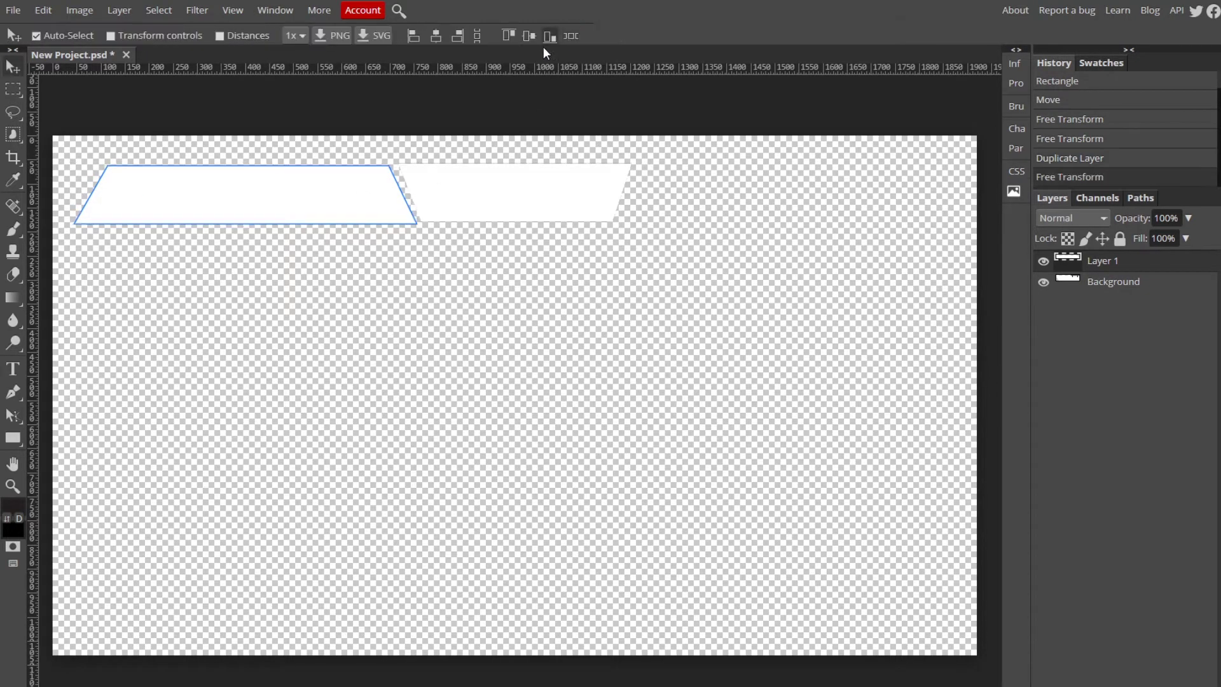
- Add Bevel and Emboss to both trapezoid layers and nudge the left shape slightly right
{"action": "double_click", "coordinate": [1159, 287]}
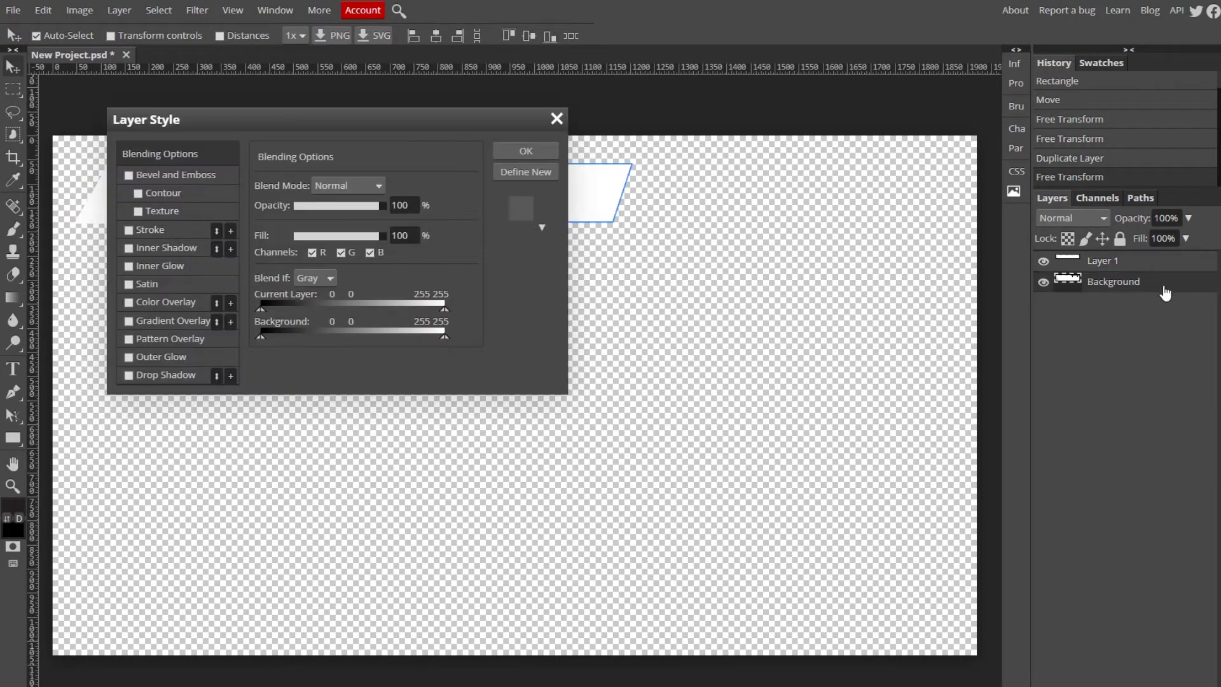
{"action": "left_click", "coordinate": [135, 173]}
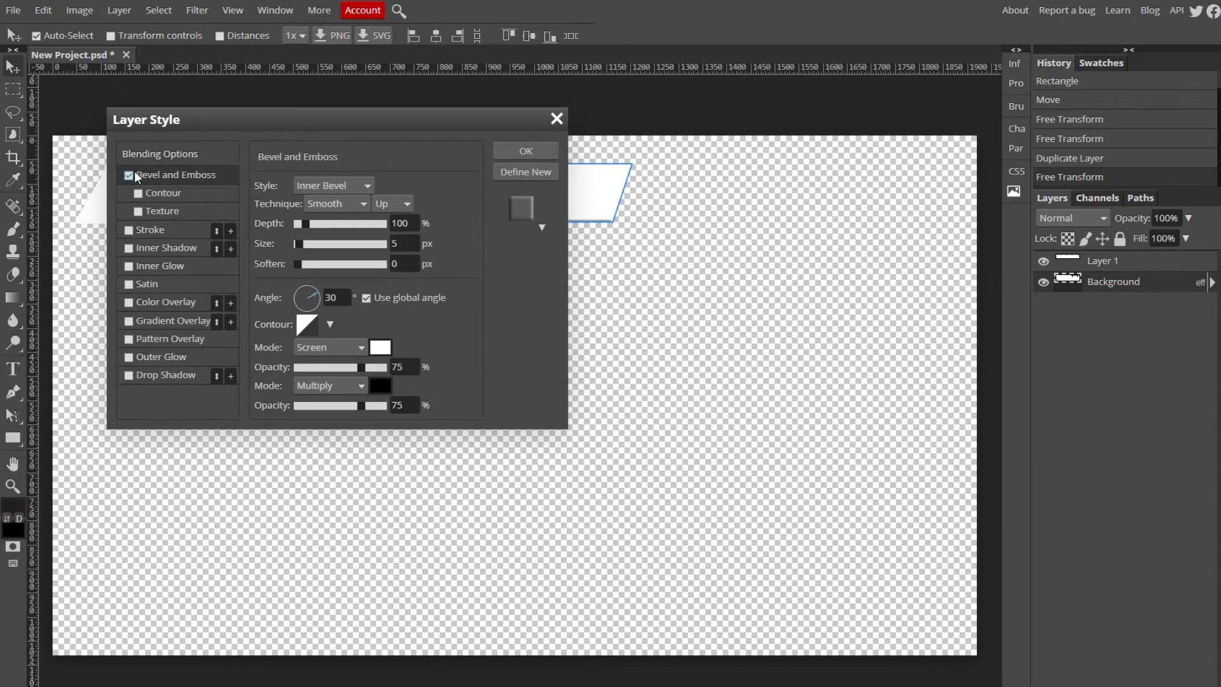
{"action": "left_click", "coordinate": [532, 151]}
{"action": "left_click", "coordinate": [1190, 265]}
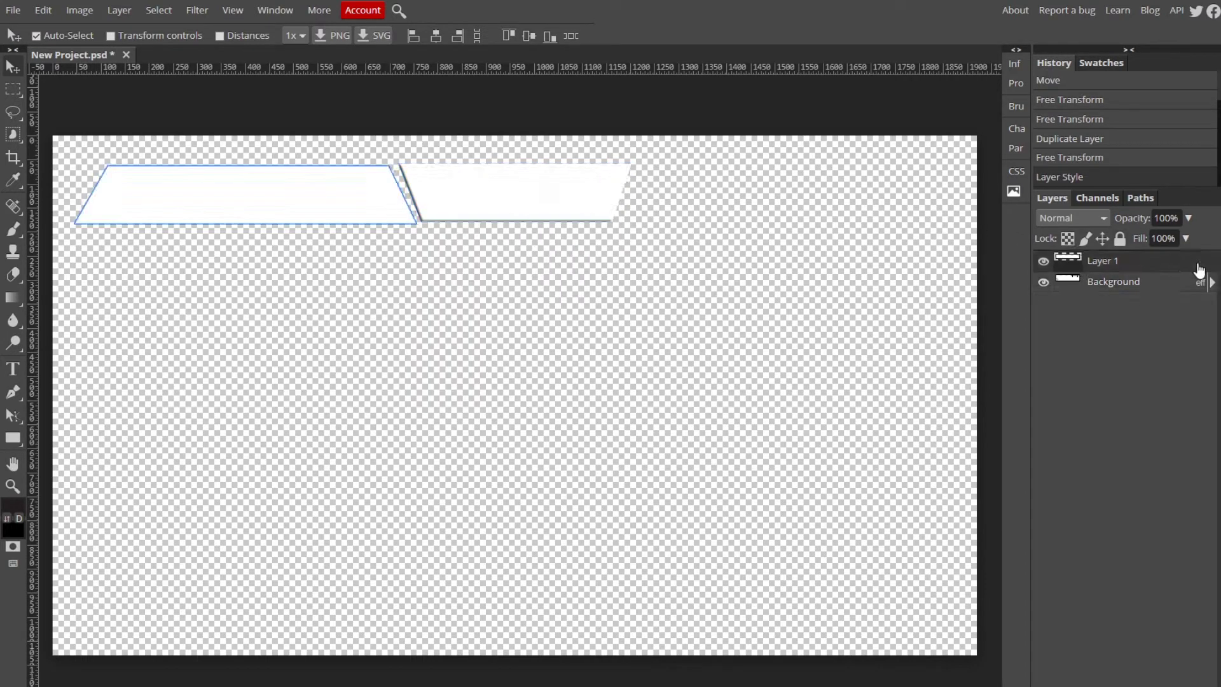
{"action": "double_click", "coordinate": [1196, 267]}
{"action": "left_click", "coordinate": [127, 176]}
{"action": "left_click", "coordinate": [542, 151]}
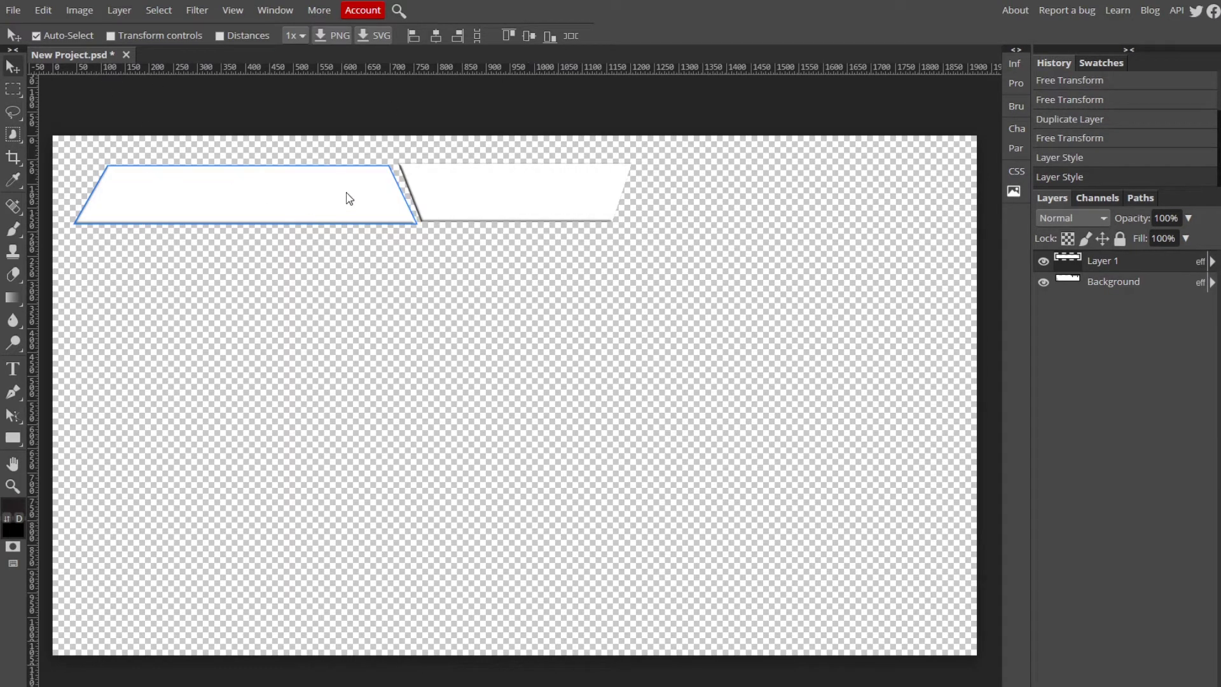
{"action": "left_click_drag", "start_coordinate": [350, 199], "coordinate": [366, 200]}
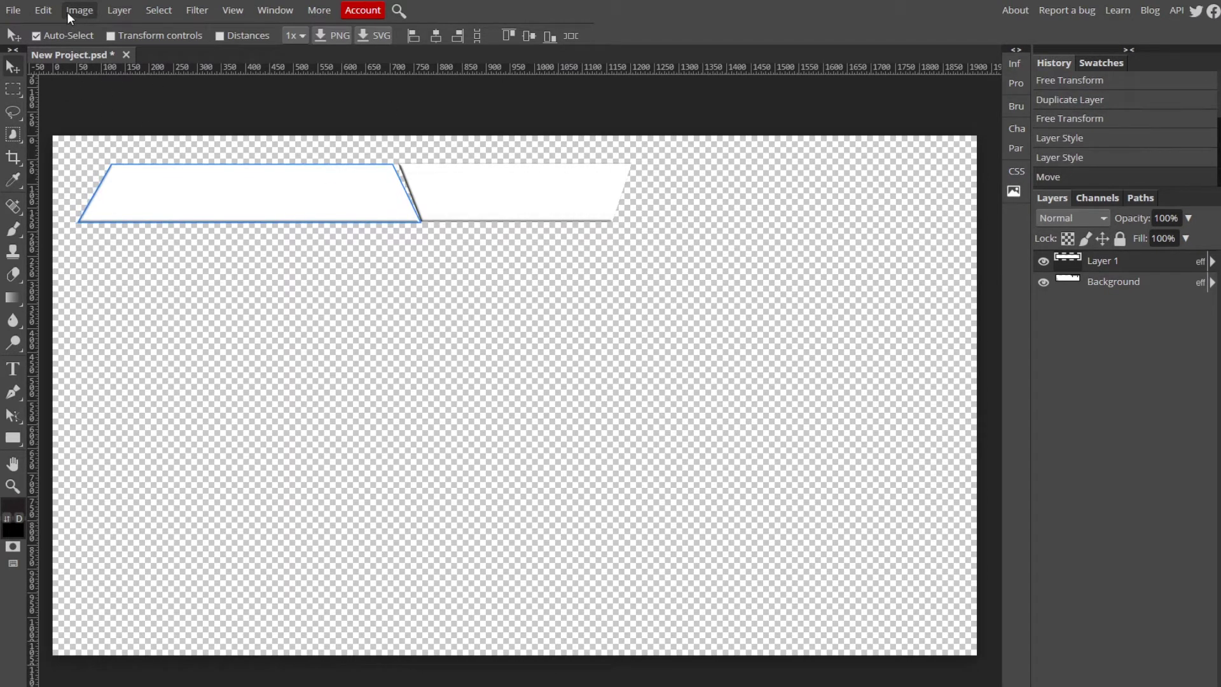
- Shorten the left shape to about 87% height with Free Transform
{"action": "left_click", "coordinate": [44, 10]}
{"action": "left_click", "coordinate": [132, 322]}
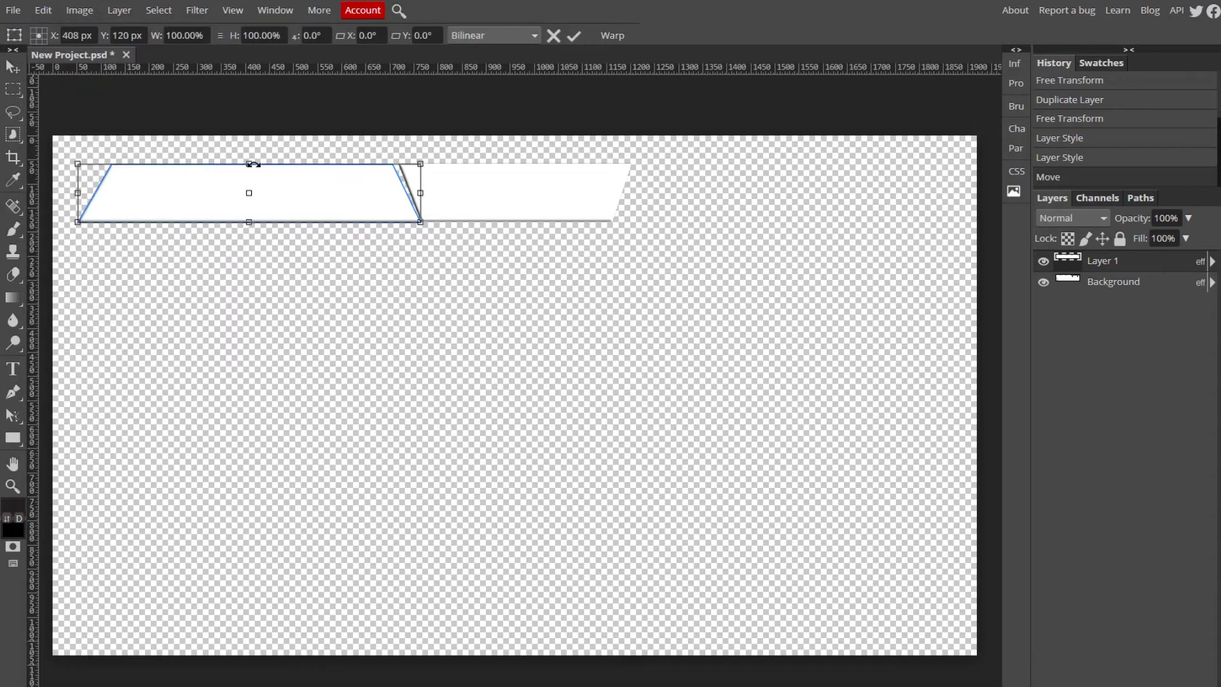
{"action": "left_click_drag", "start_coordinate": [253, 164], "coordinate": [253, 166]}
{"action": "key", "text": "Escape"}
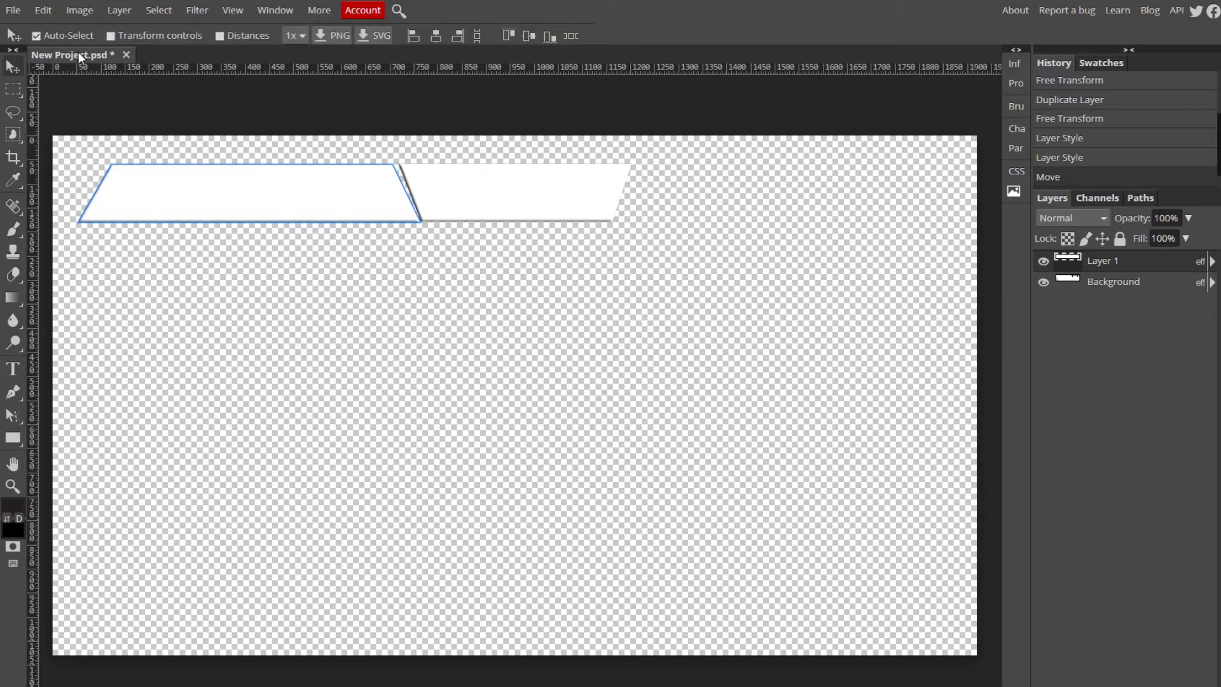
{"action": "left_click", "coordinate": [43, 10]}
{"action": "left_click", "coordinate": [76, 320]}
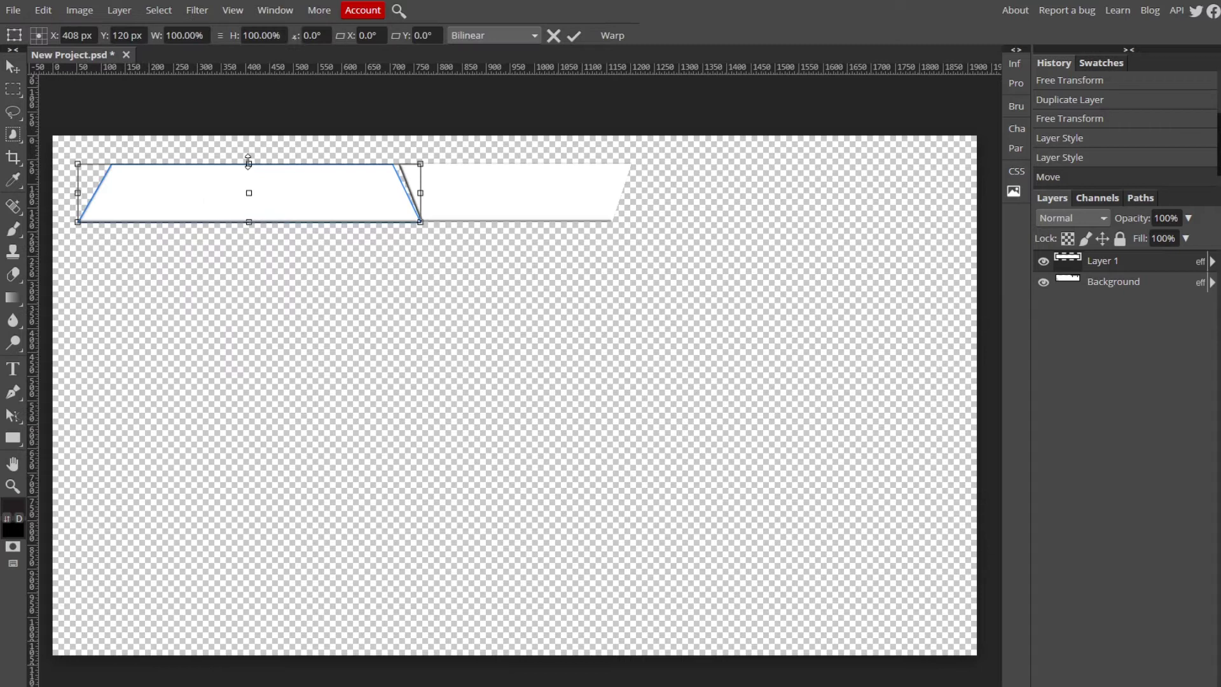
{"action": "left_click_drag", "start_coordinate": [248, 163], "coordinate": [311, 190]}
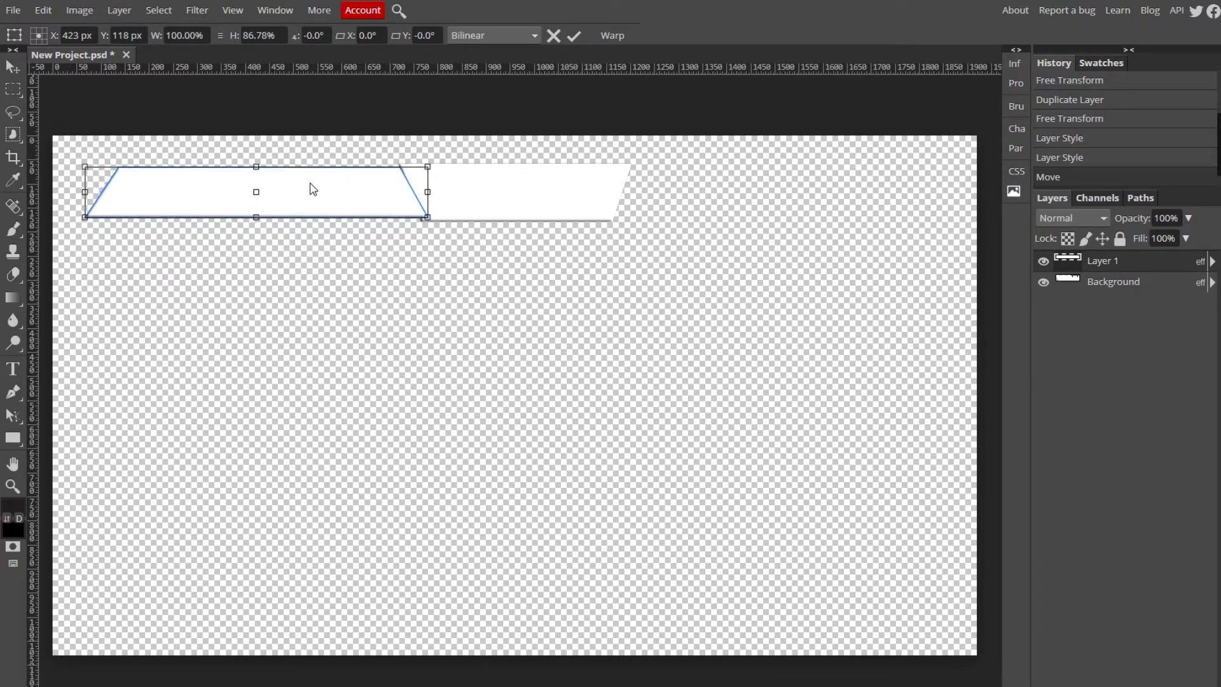
{"action": "left_click", "coordinate": [574, 36]}
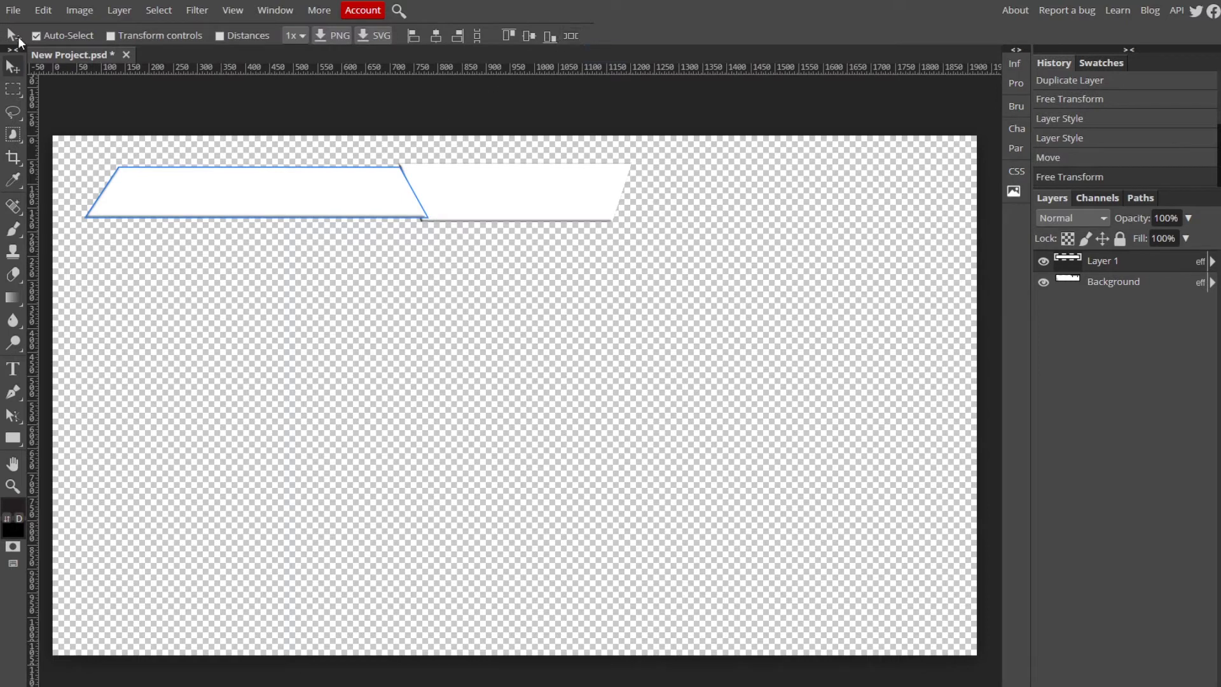
{"action": "left_click", "coordinate": [186, 136]}
{"action": "left_click_drag", "start_coordinate": [271, 212], "coordinate": [270, 208]}
- Move Layer 1 beneath Background in the layer stack and check the overlap
{"action": "left_click_drag", "start_coordinate": [1148, 268], "coordinate": [1143, 284]}
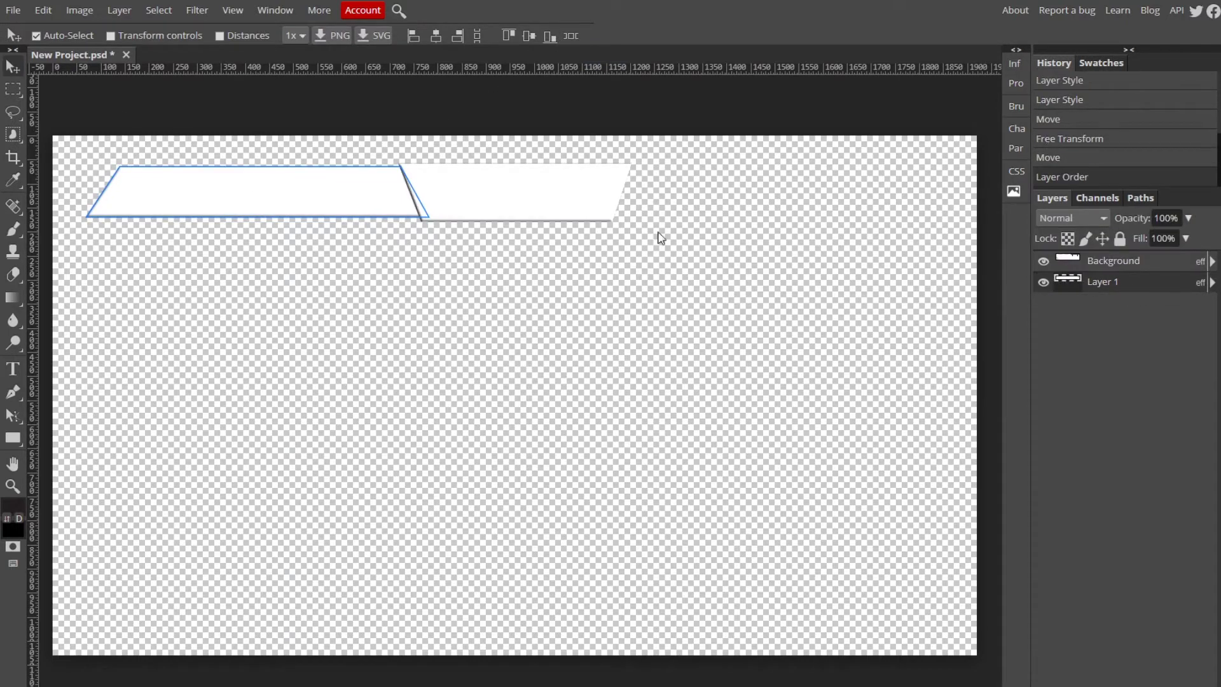
{"action": "left_click", "coordinate": [497, 148]}
{"action": "left_click", "coordinate": [337, 185]}
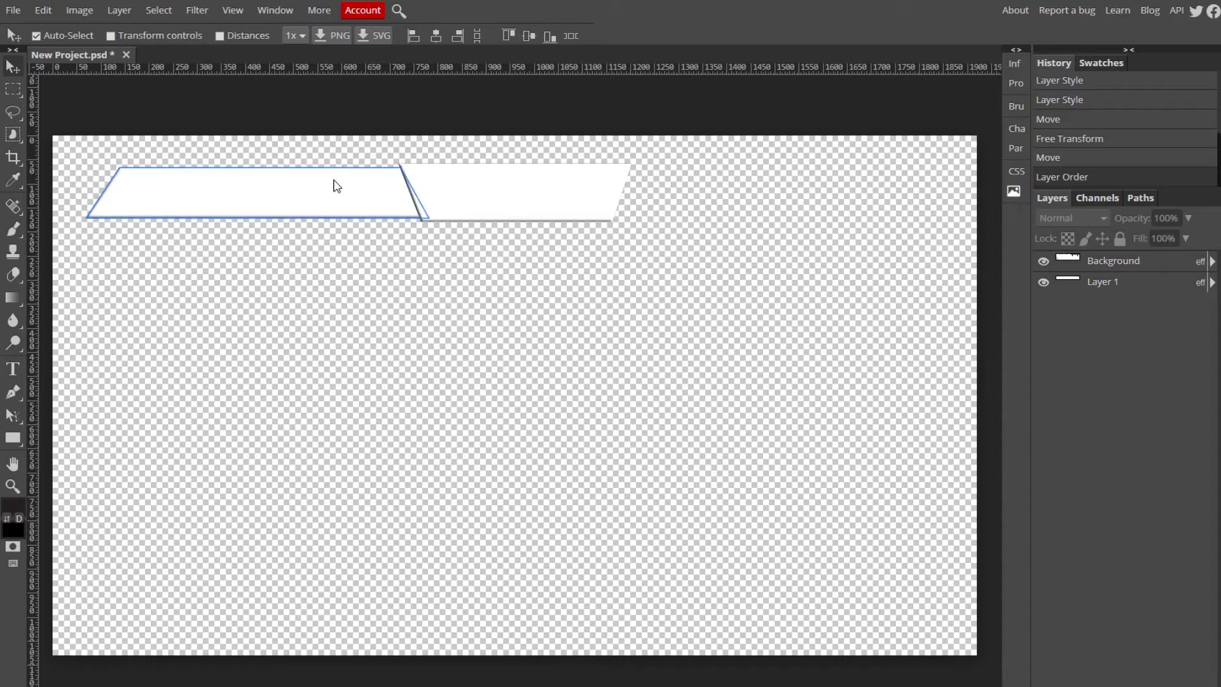
{"action": "left_click", "coordinate": [573, 155]}
{"action": "left_click", "coordinate": [344, 195]}
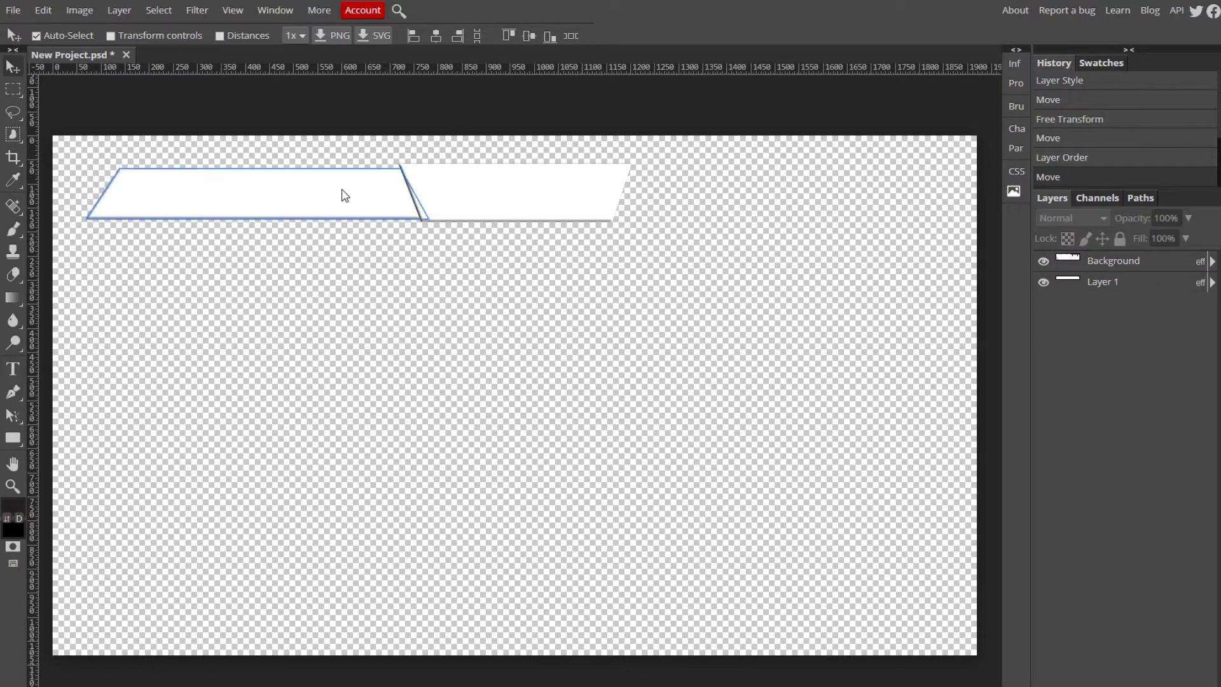
{"action": "left_click", "coordinate": [495, 159]}
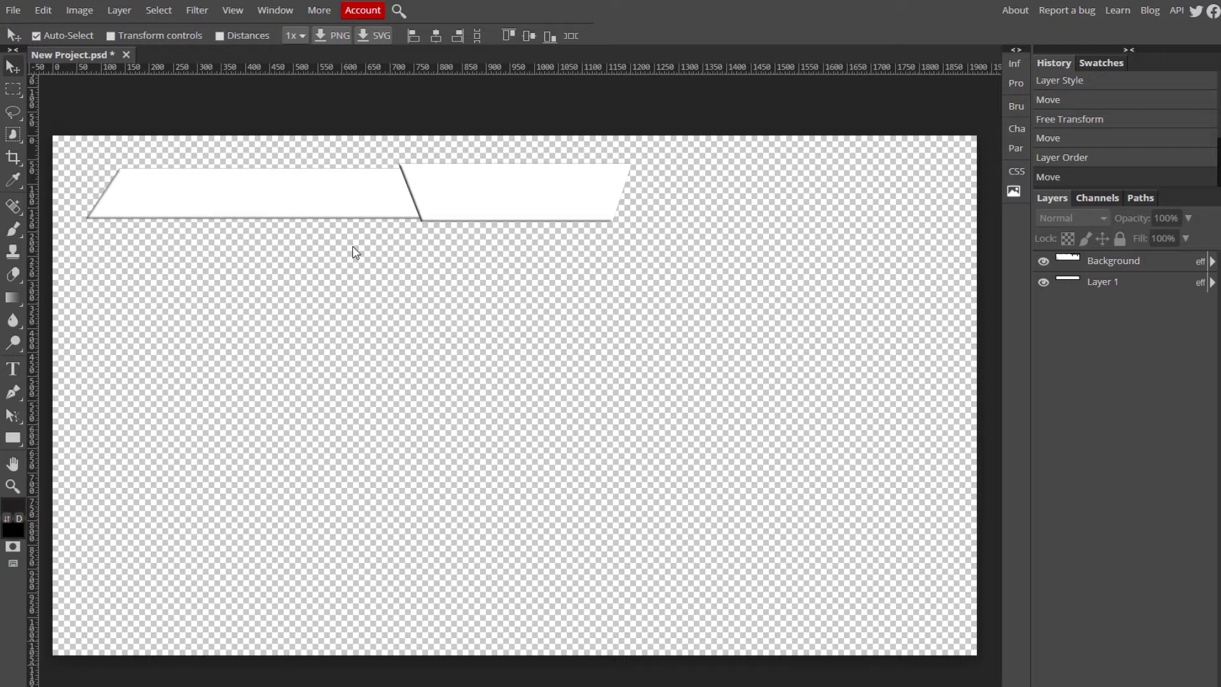
- Duplicate Layer 1 and move the copy down below the top row
{"action": "right_click", "coordinate": [1085, 263]}
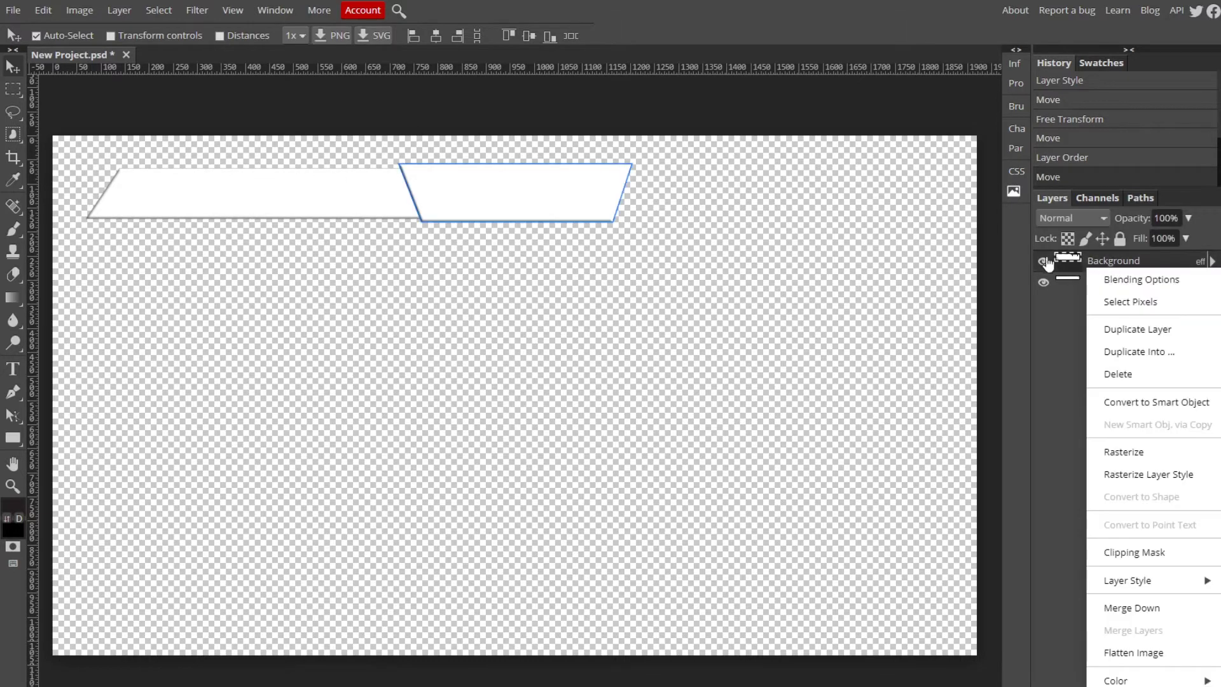
{"action": "left_click", "coordinate": [1044, 282]}
{"action": "left_click", "coordinate": [1044, 282]}
{"action": "right_click", "coordinate": [1061, 286]}
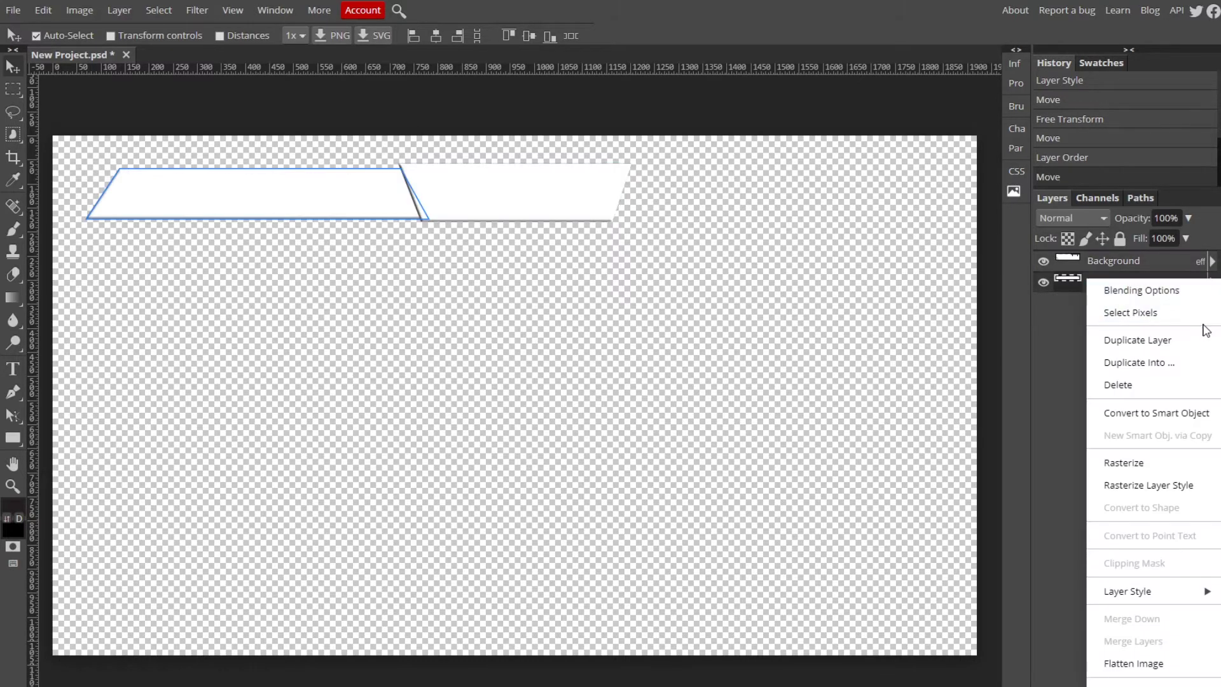
{"action": "left_click", "coordinate": [1208, 350]}
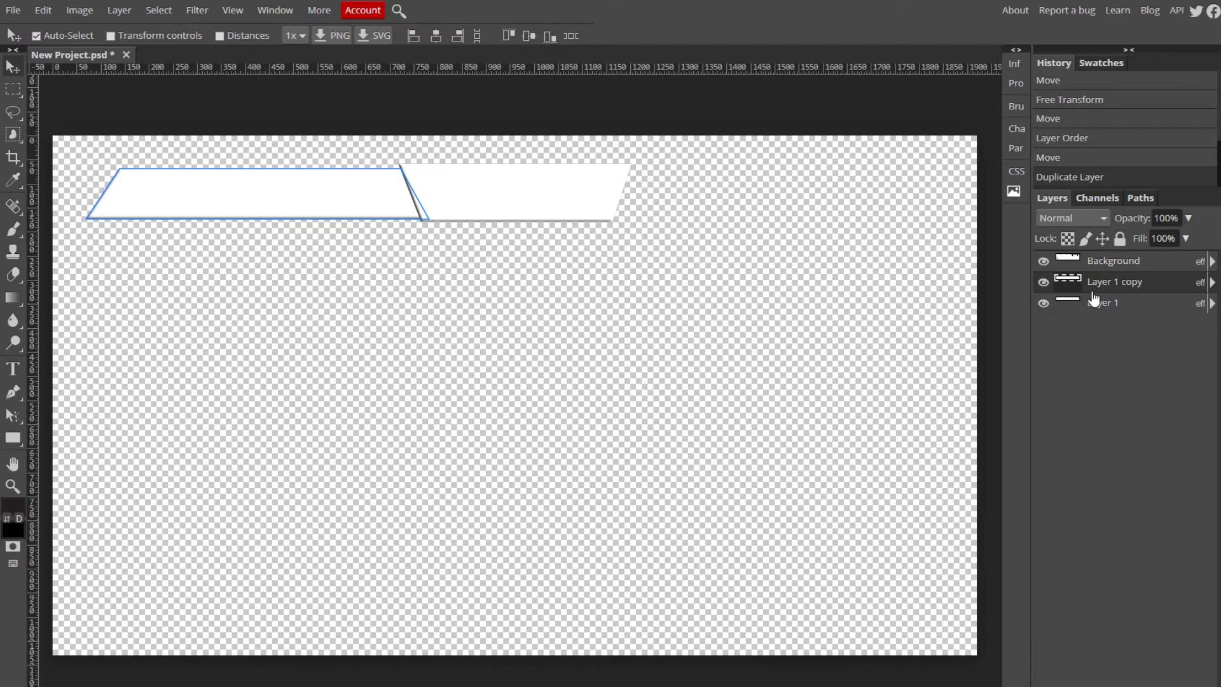
{"action": "left_click_drag", "start_coordinate": [173, 176], "coordinate": [369, 272]}
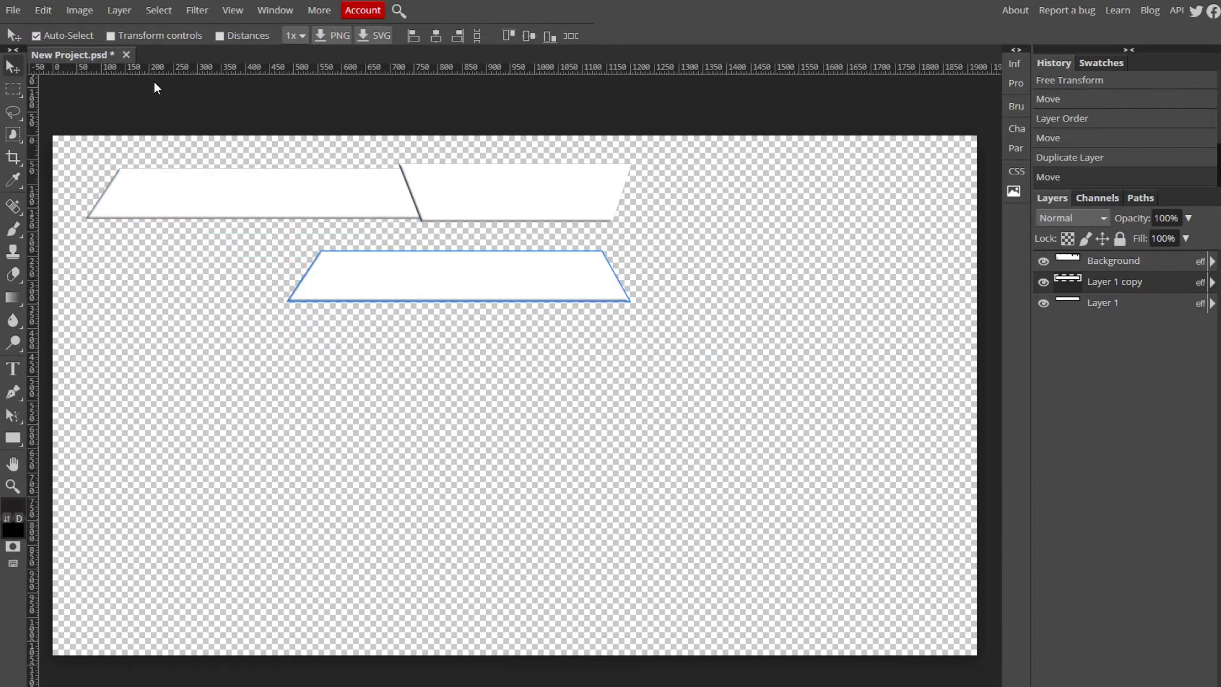
- Flip the copy horizontally and place it at the right end of the top row
{"action": "left_click", "coordinate": [44, 10]}
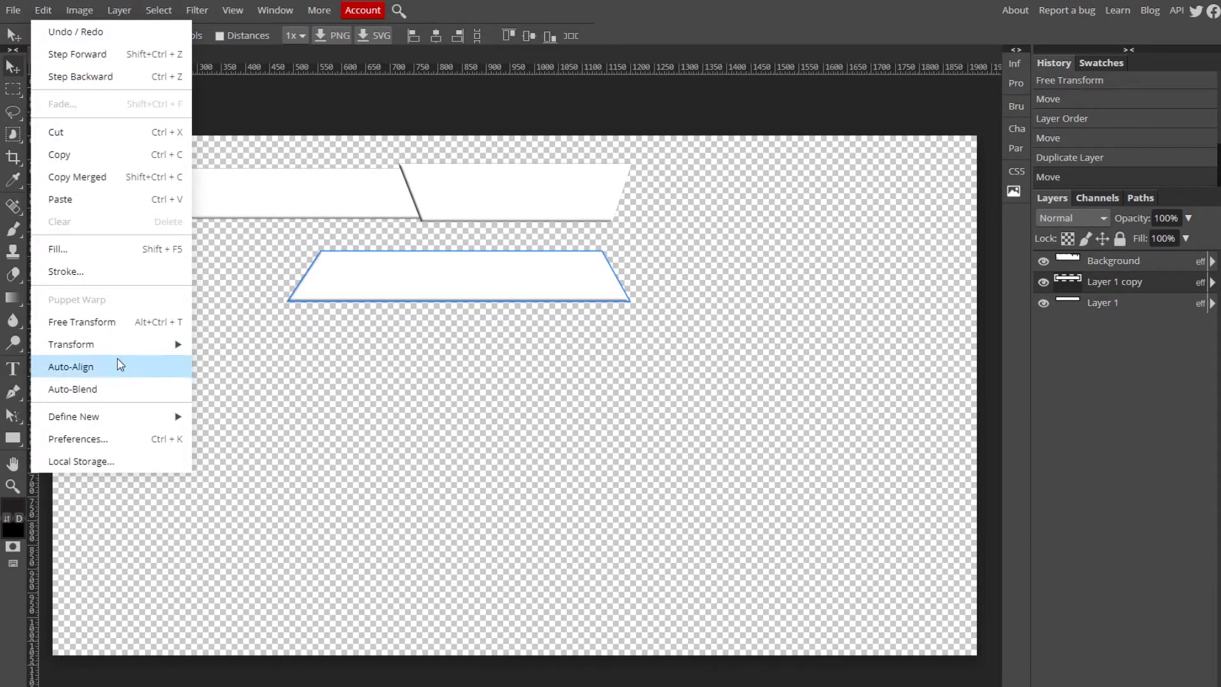
{"action": "mouse_move", "coordinate": [132, 344]}
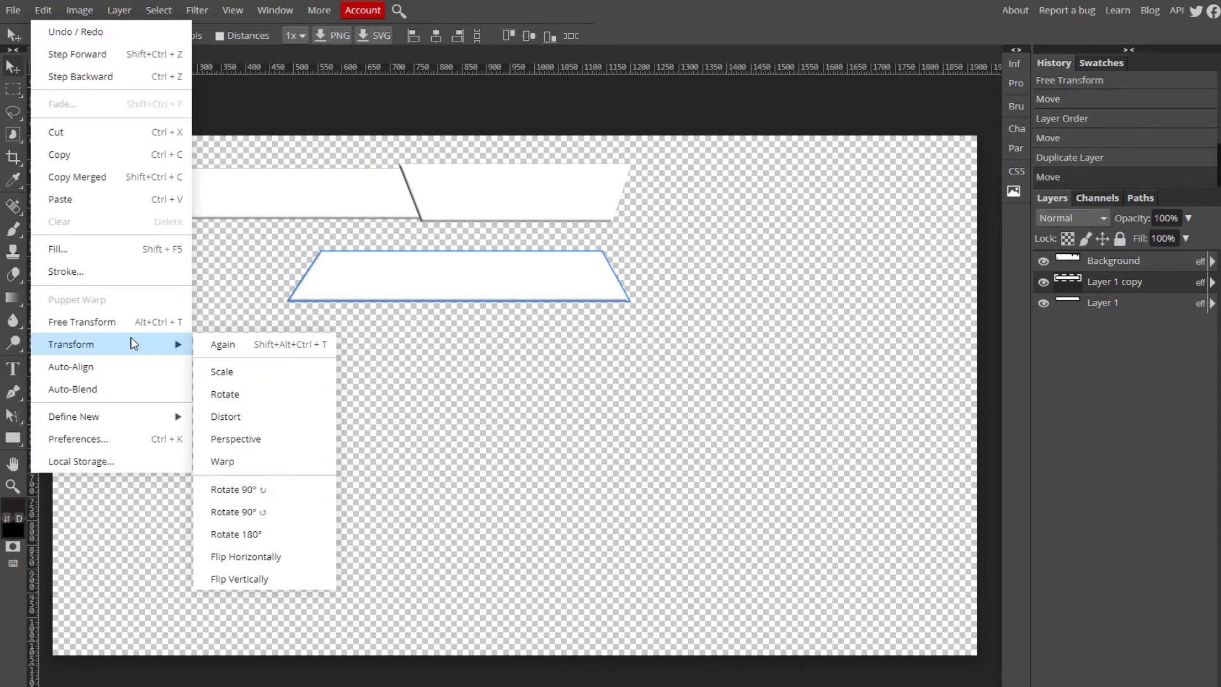
{"action": "left_click", "coordinate": [278, 558]}
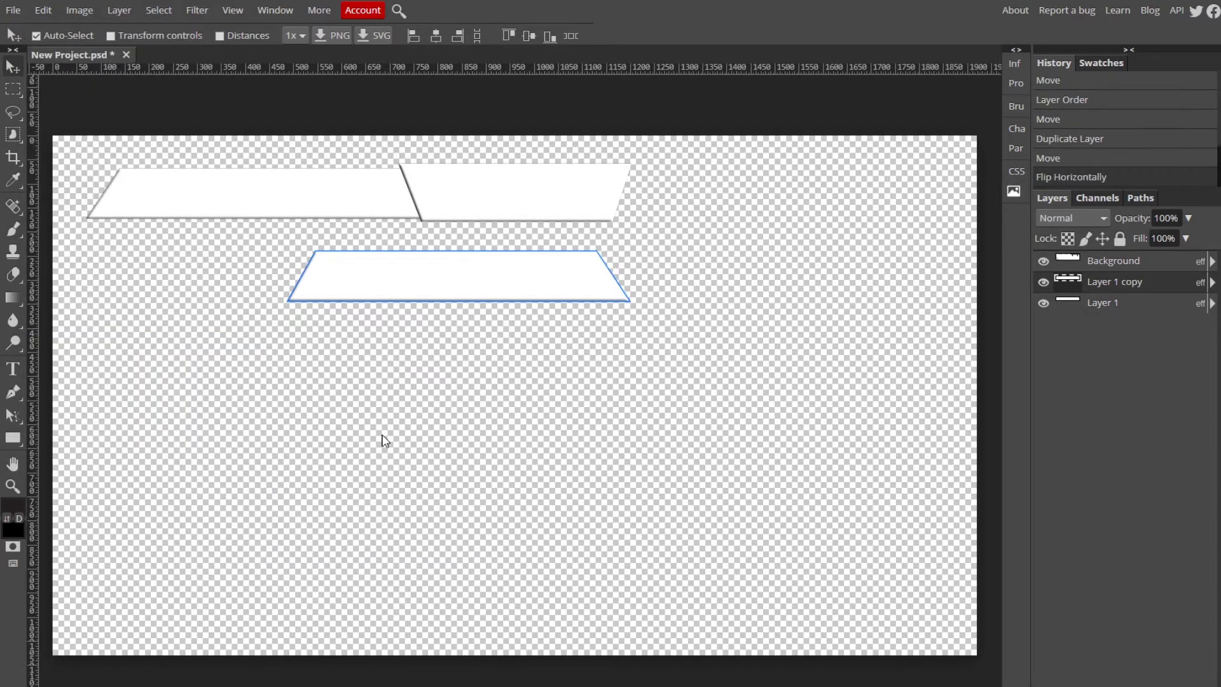
{"action": "left_click_drag", "start_coordinate": [429, 283], "coordinate": [736, 199]}
{"action": "left_click", "coordinate": [367, 204]}
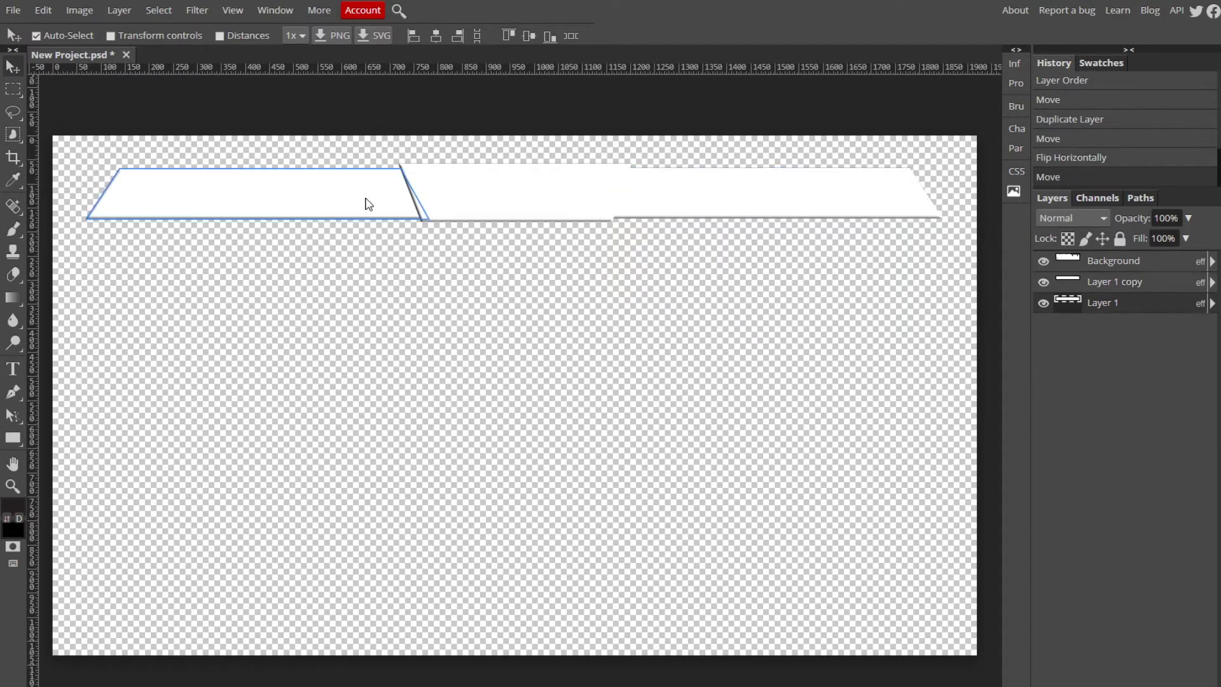
{"action": "left_click", "coordinate": [646, 196]}
{"action": "left_click", "coordinate": [676, 151]}
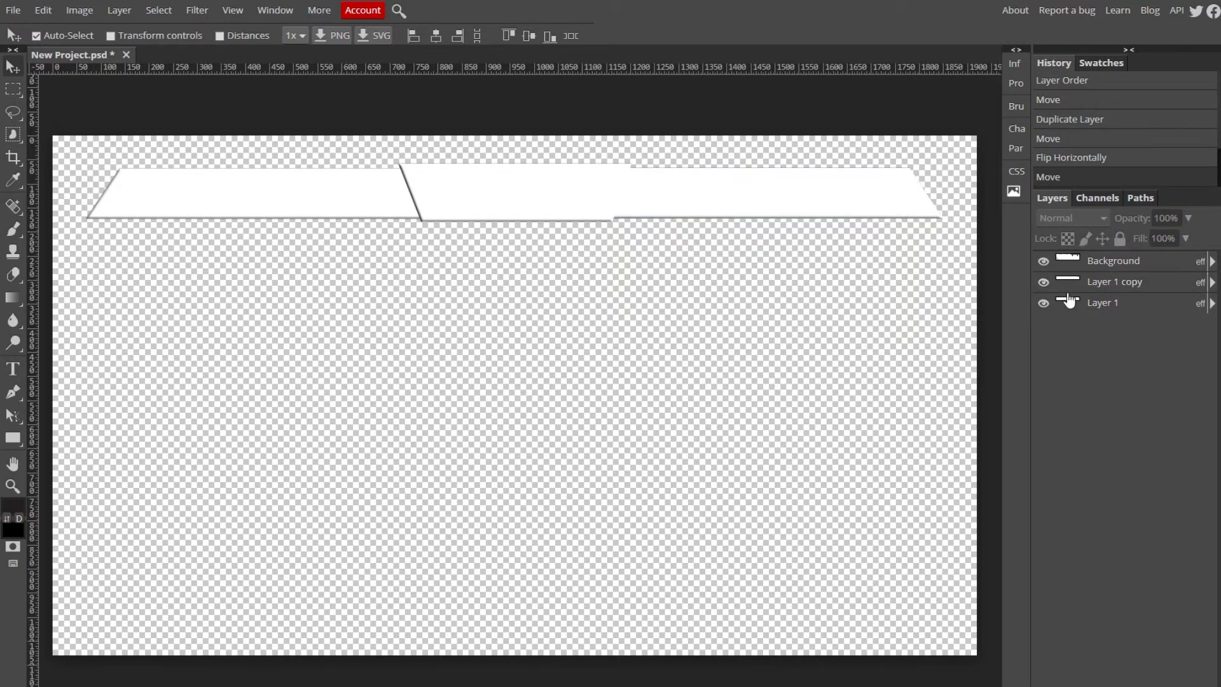
- Set the middle shape's Bevel and Emboss lighting angle to 90°
{"action": "left_click", "coordinate": [1121, 269]}
{"action": "double_click", "coordinate": [1180, 268]}
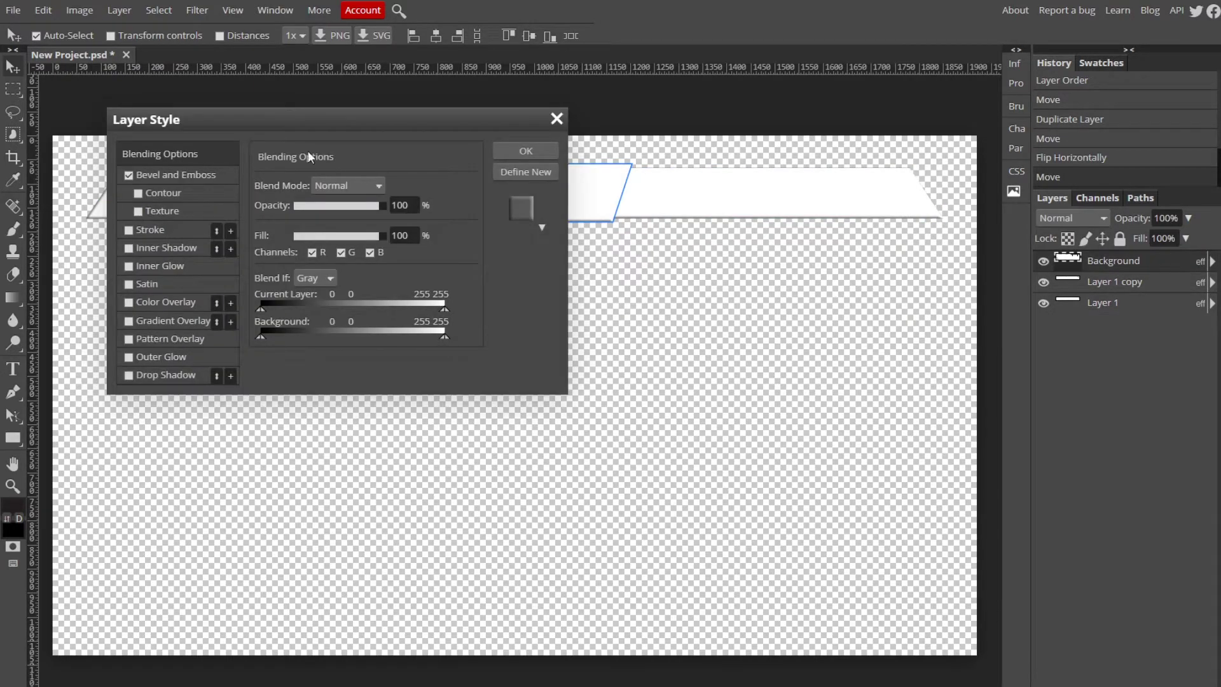
{"action": "left_click_drag", "start_coordinate": [308, 151], "coordinate": [640, 371]}
{"action": "left_click", "coordinate": [640, 376]}
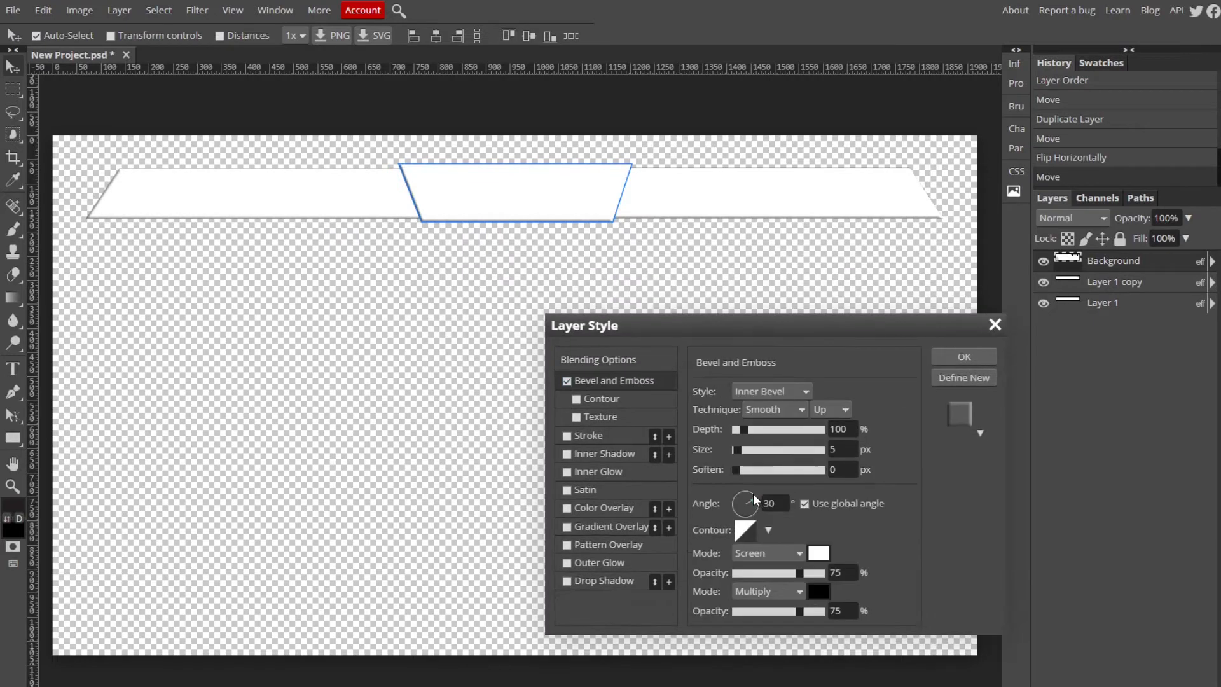
{"action": "left_click_drag", "start_coordinate": [749, 498], "coordinate": [745, 491]}
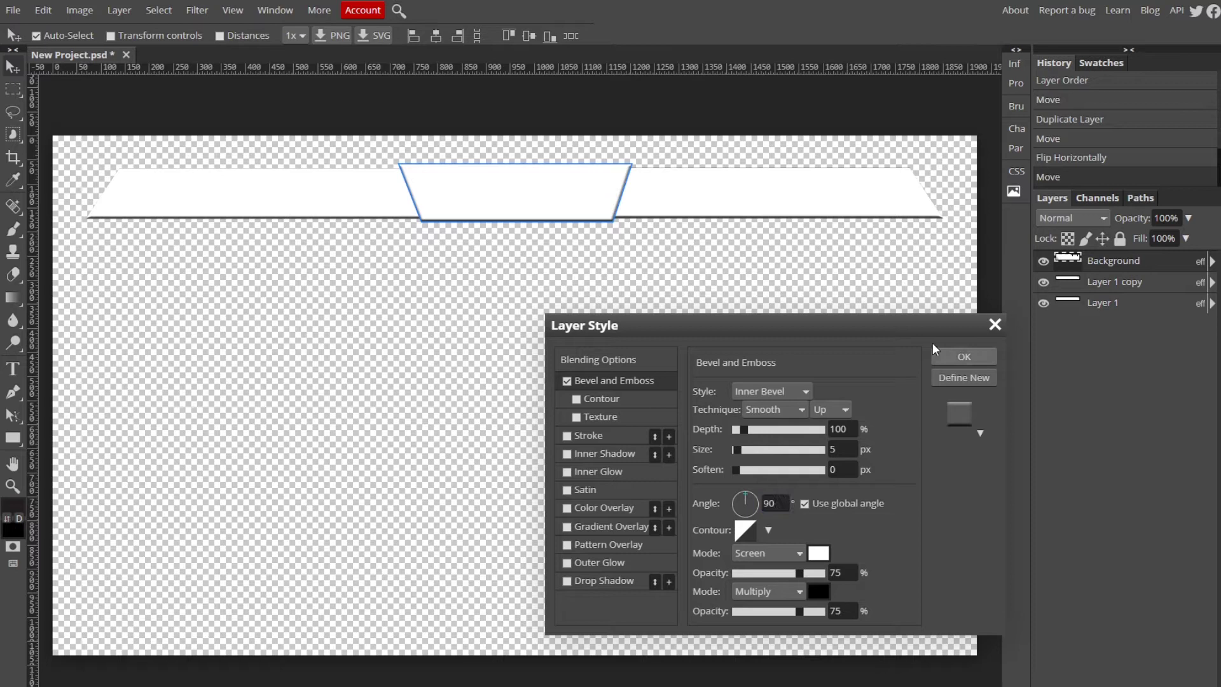
{"action": "left_click", "coordinate": [965, 356]}
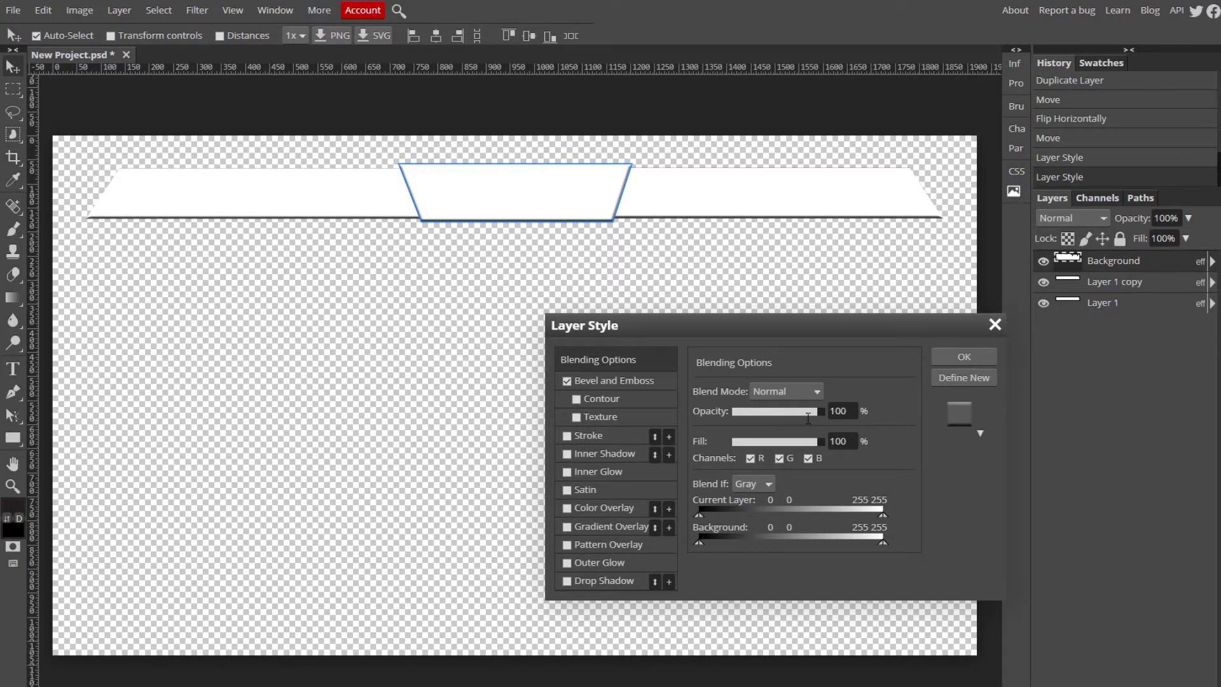
- Add a Gradient Overlay to the centre piece and remove the gradient's old left stop
{"action": "left_click", "coordinate": [570, 529]}
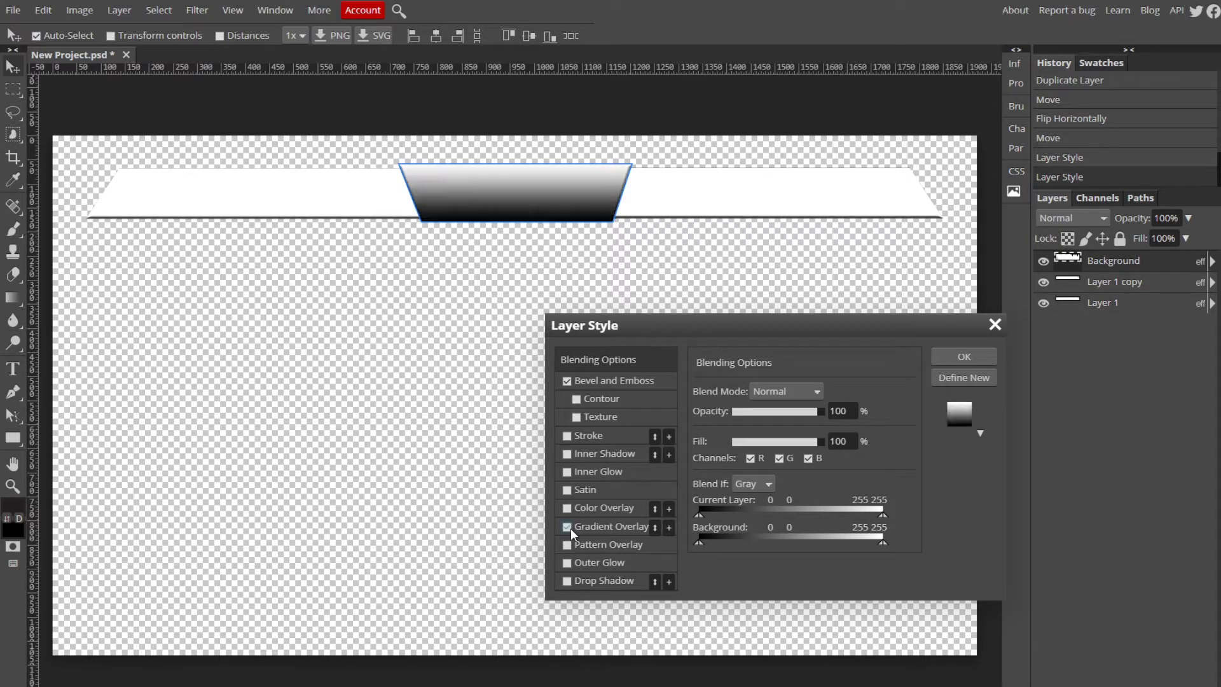
{"action": "left_click", "coordinate": [610, 529]}
{"action": "left_click", "coordinate": [766, 430]}
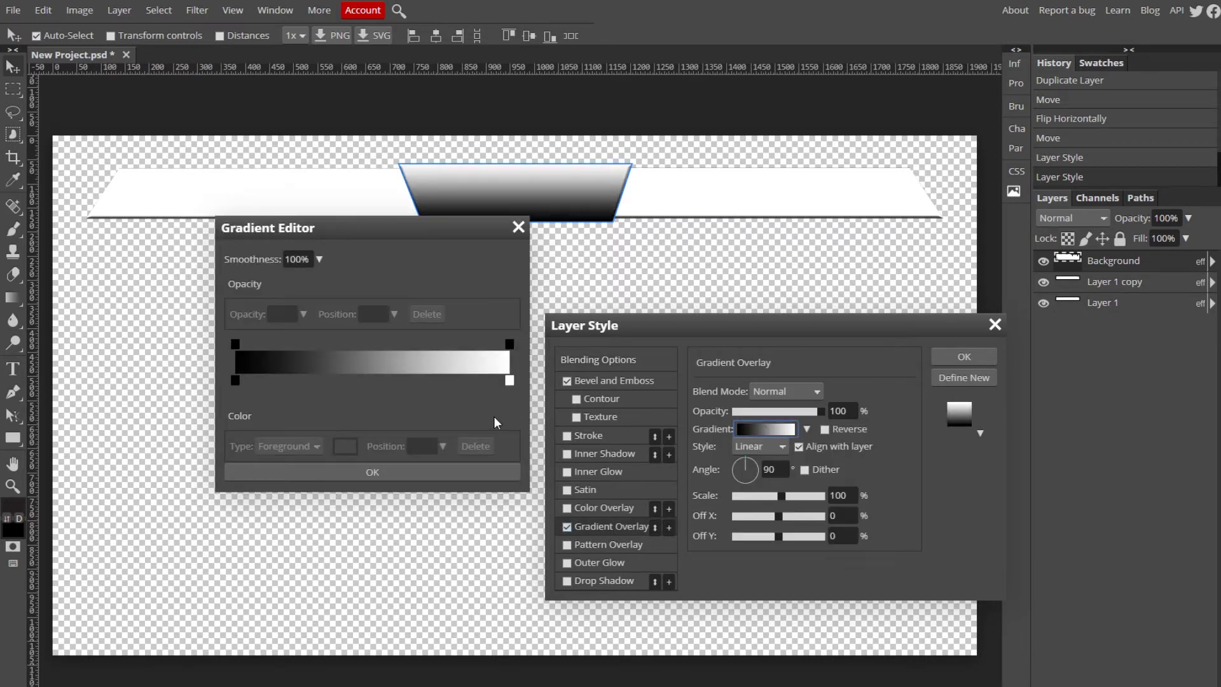
{"action": "double_click", "coordinate": [231, 379]}
{"action": "left_click", "coordinate": [678, 342]}
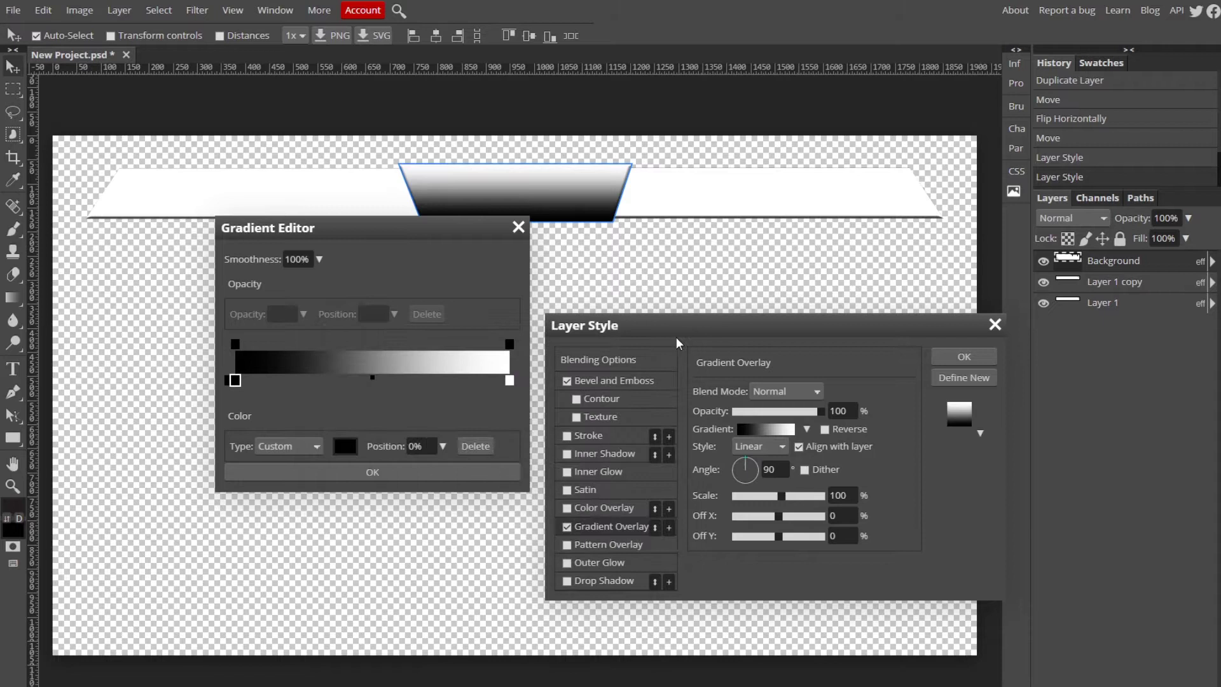
{"action": "left_click", "coordinate": [475, 446]}
- Make the gradient run from mid blue on the left to light purple on the right
{"action": "left_click", "coordinate": [228, 380]}
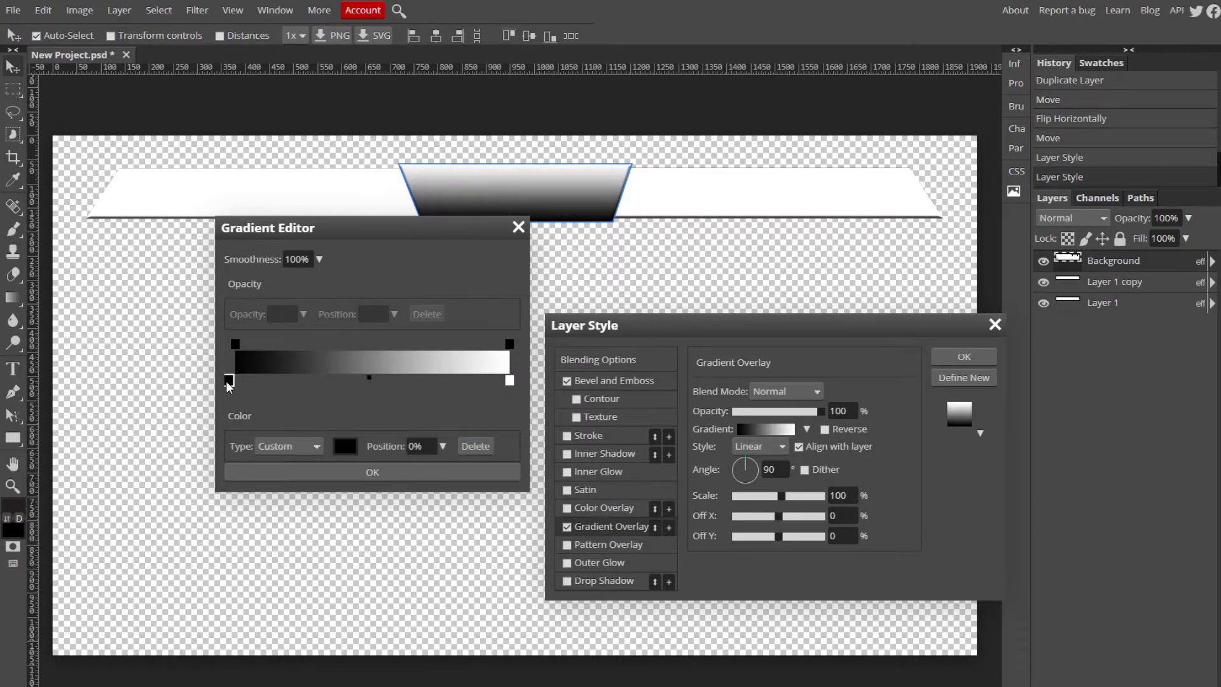
{"action": "left_click", "coordinate": [228, 380]}
{"action": "left_click", "coordinate": [527, 417]}
{"action": "left_click", "coordinate": [513, 439]}
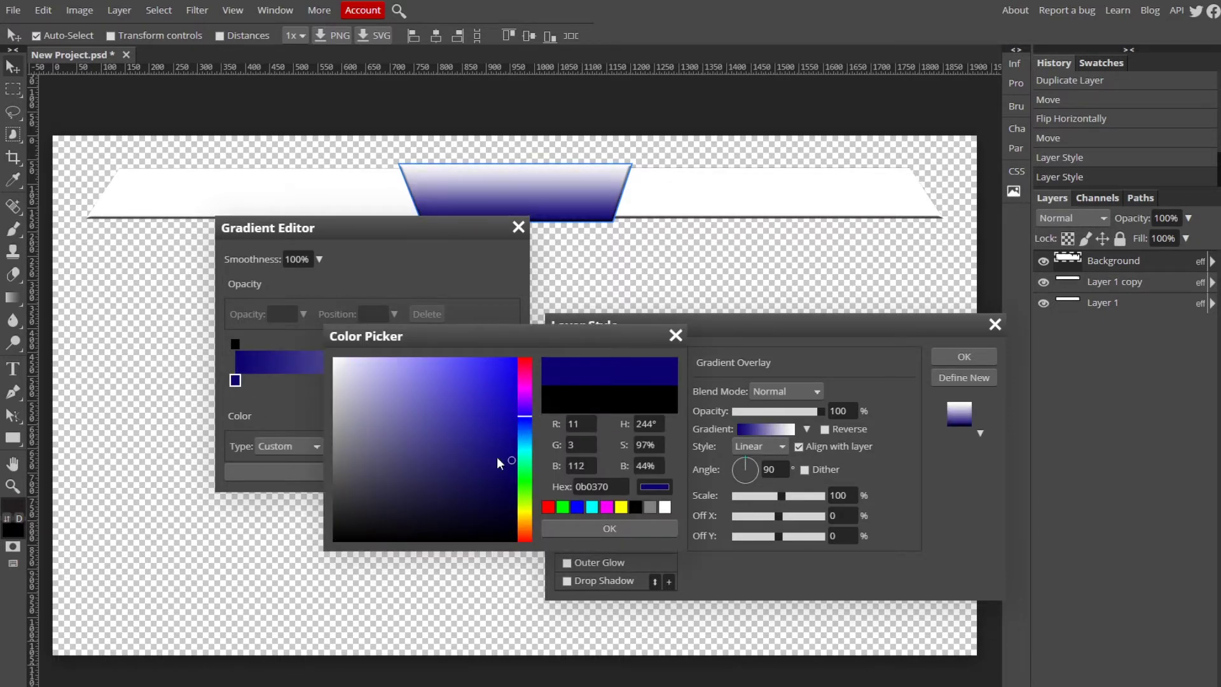
{"action": "mouse_move", "coordinate": [522, 436]}
{"action": "left_mouse_down"}
{"action": "mouse_move", "coordinate": [503, 413]}
{"action": "mouse_move", "coordinate": [456, 436]}
{"action": "mouse_move", "coordinate": [445, 425]}
{"action": "mouse_move", "coordinate": [466, 405]}
{"action": "mouse_move", "coordinate": [433, 371]}
{"action": "left_mouse_up"}
{"action": "left_click", "coordinate": [610, 528]}
{"action": "double_click", "coordinate": [509, 382]}
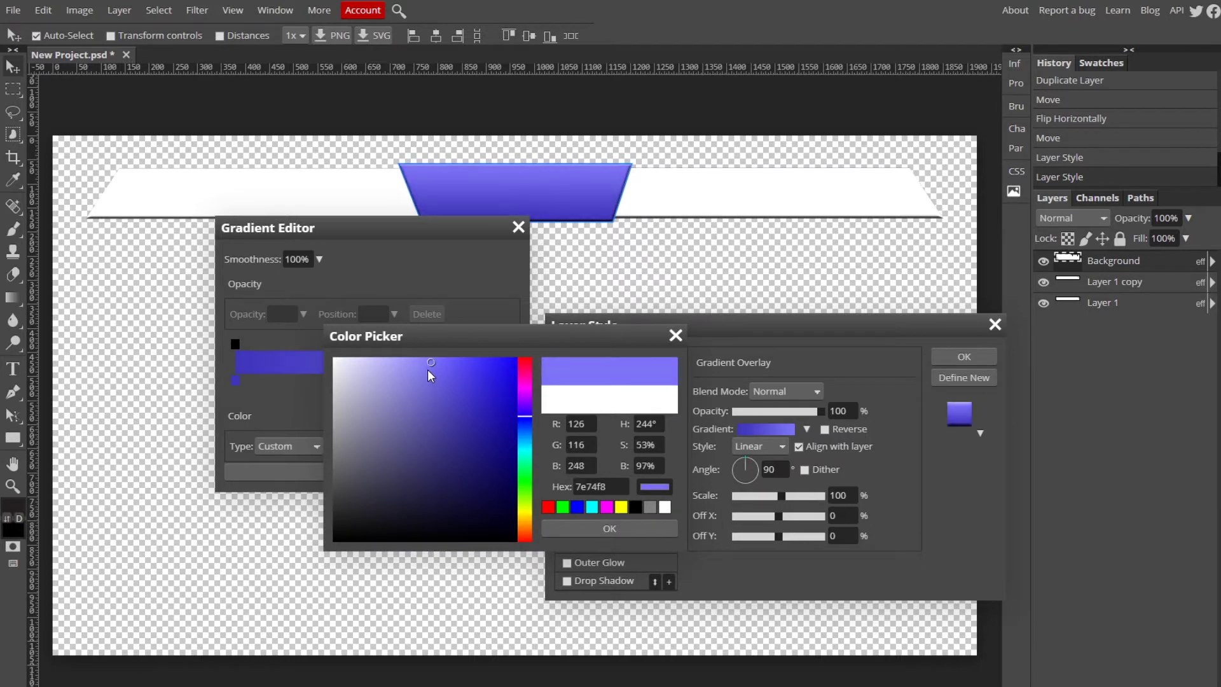
{"action": "left_click", "coordinate": [614, 528]}
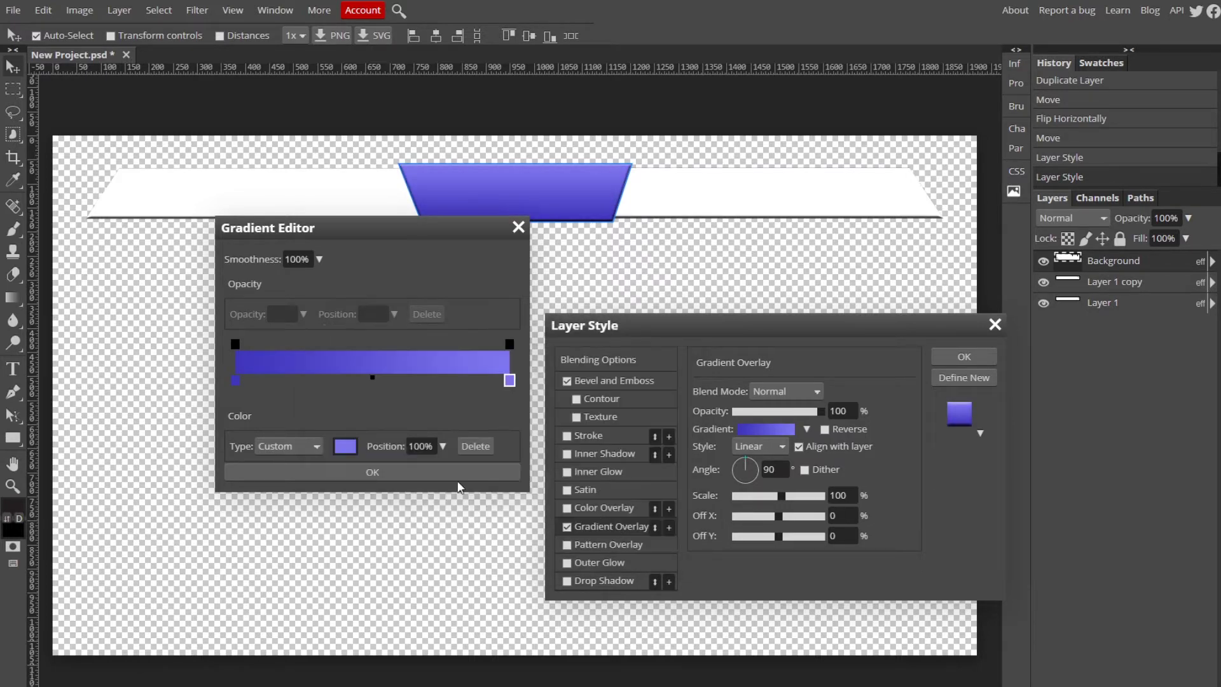
{"action": "left_click", "coordinate": [458, 473]}
{"action": "left_click", "coordinate": [964, 357]}
- Turn on the same blue Gradient Overlay for the right and left bar pieces
{"action": "double_click", "coordinate": [1163, 287]}
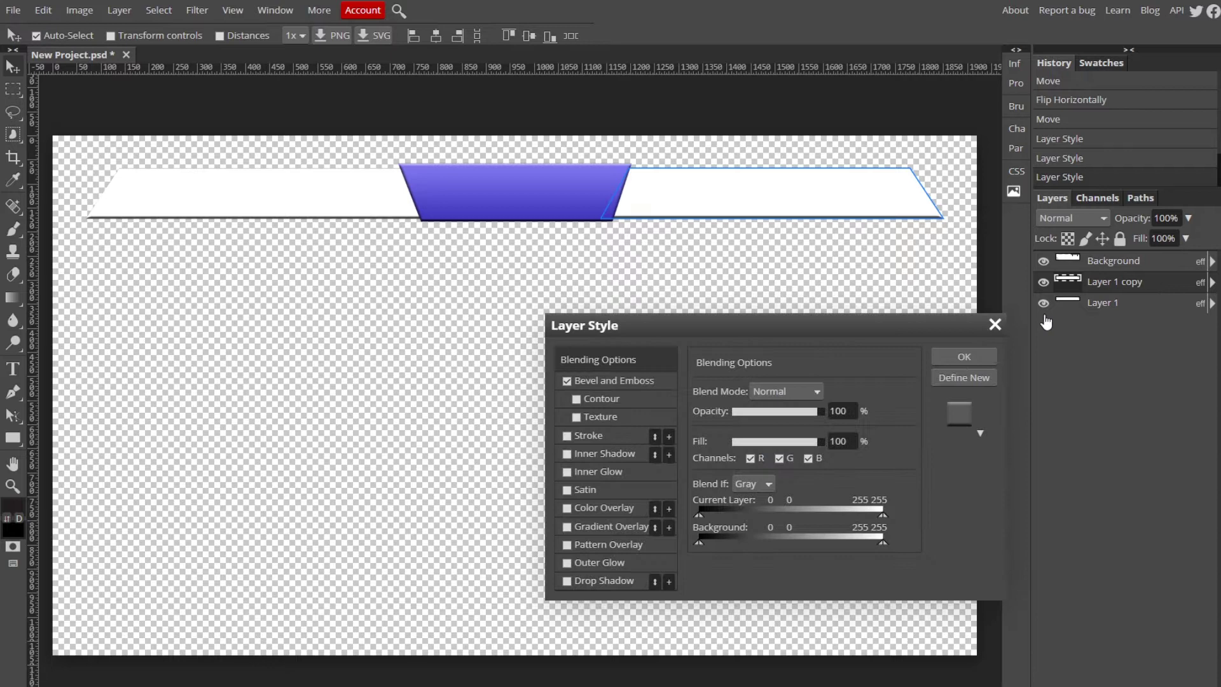
{"action": "left_click", "coordinate": [566, 526]}
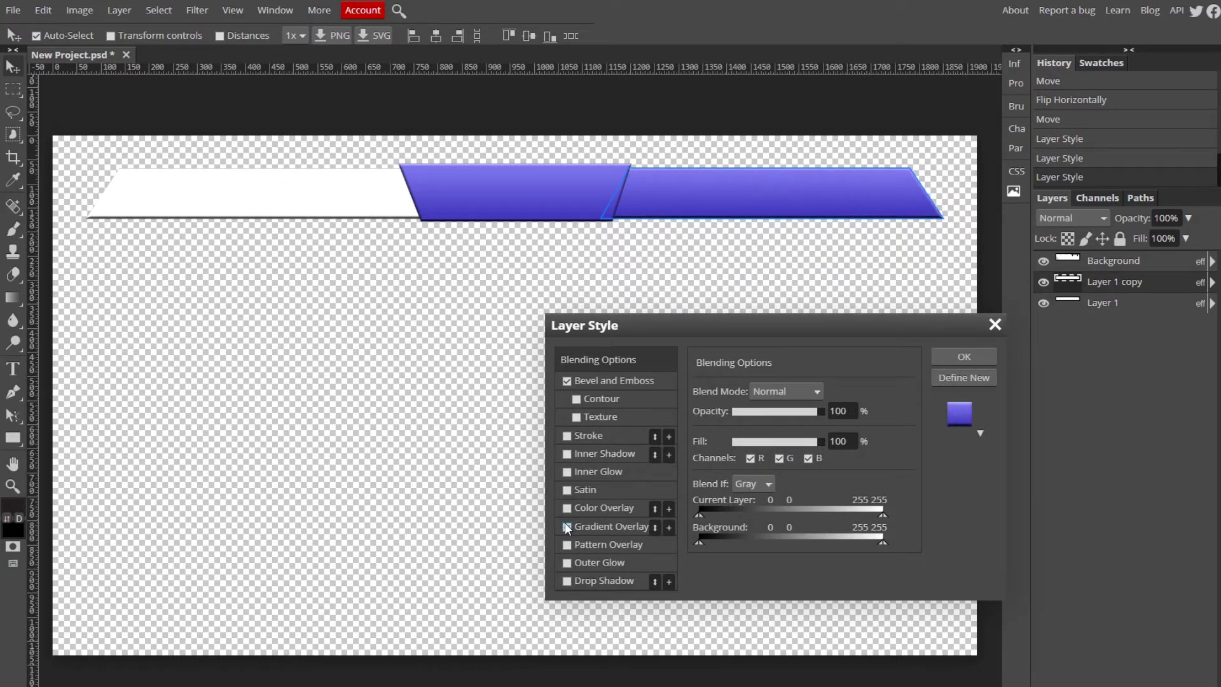
{"action": "left_click", "coordinate": [965, 357]}
{"action": "double_click", "coordinate": [1170, 304]}
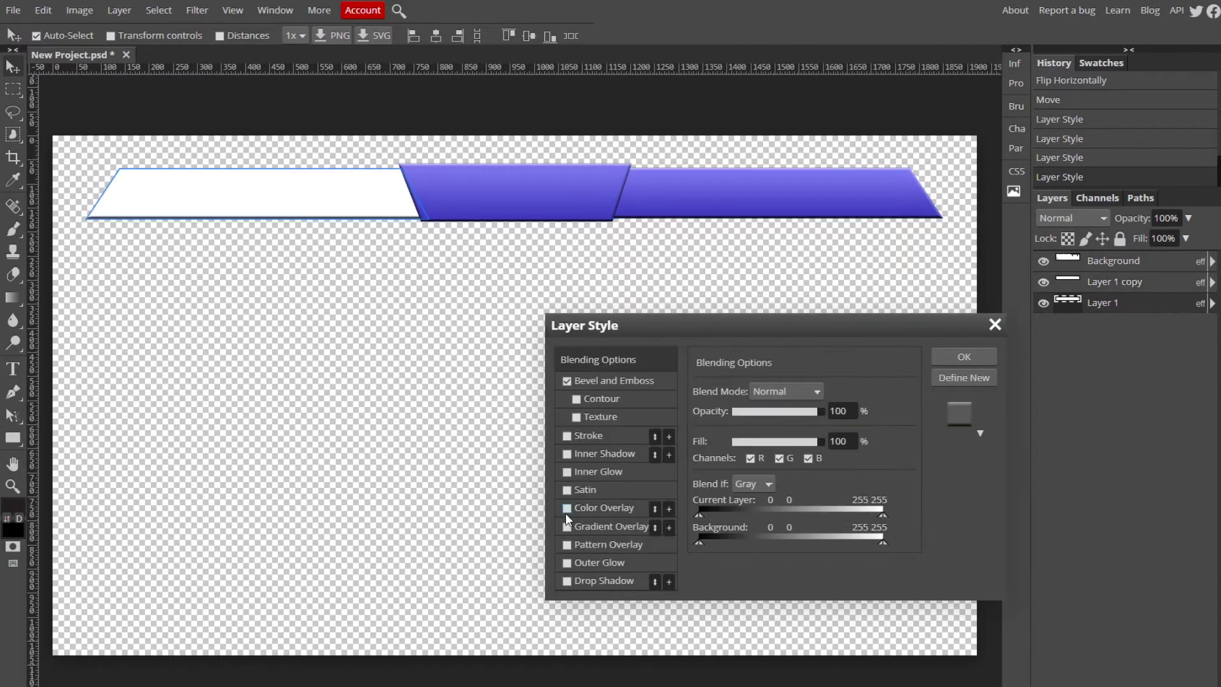
{"action": "left_click", "coordinate": [575, 525]}
{"action": "left_click", "coordinate": [964, 356]}
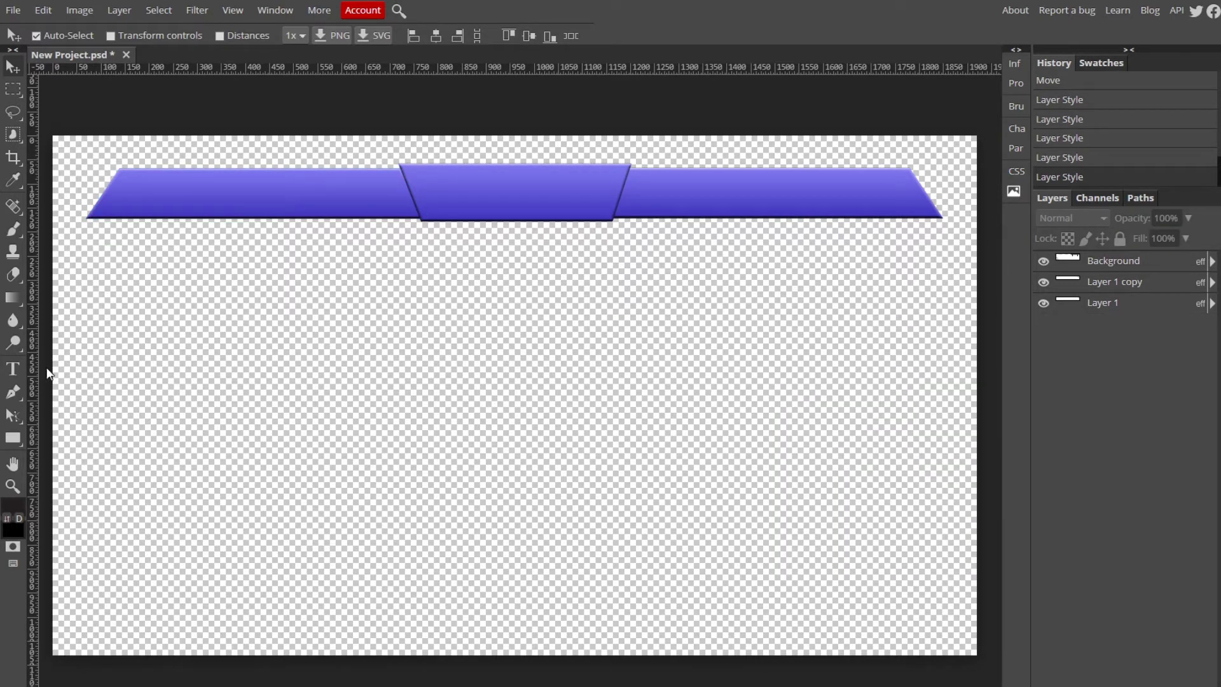
- Type 'CAMBIT' on the centre piece in Distant Galaxy at 90 px and commit it
{"action": "left_click", "coordinate": [12, 369]}
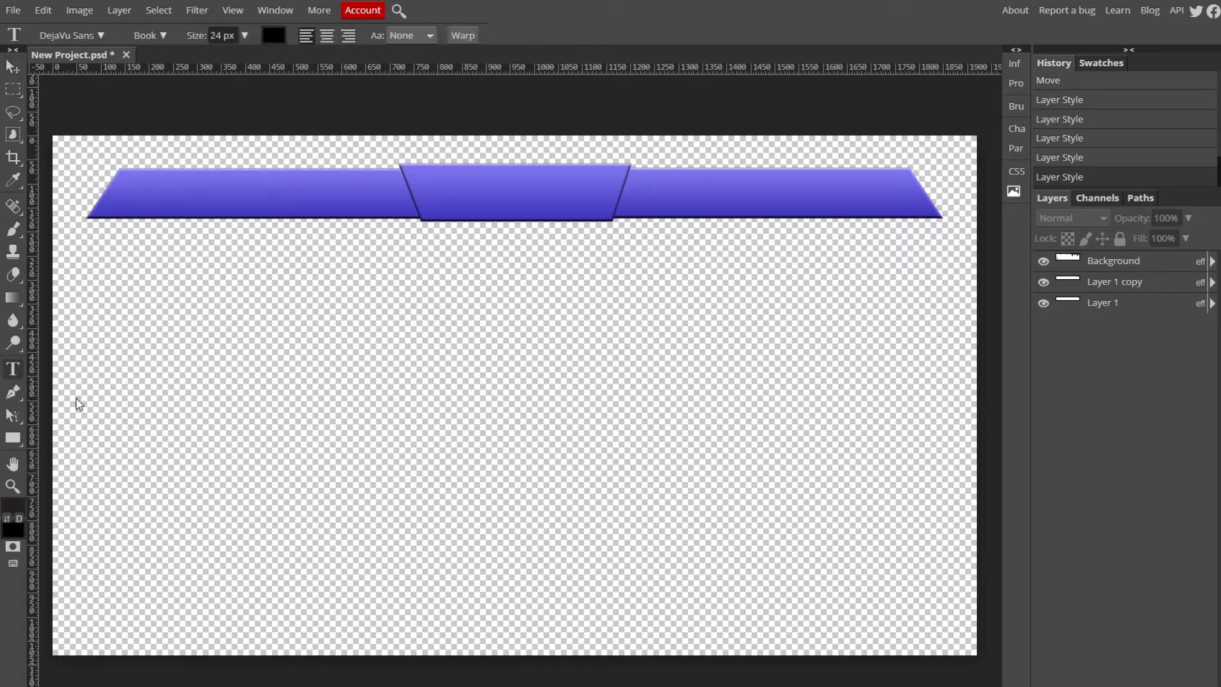
{"action": "left_click", "coordinate": [442, 195]}
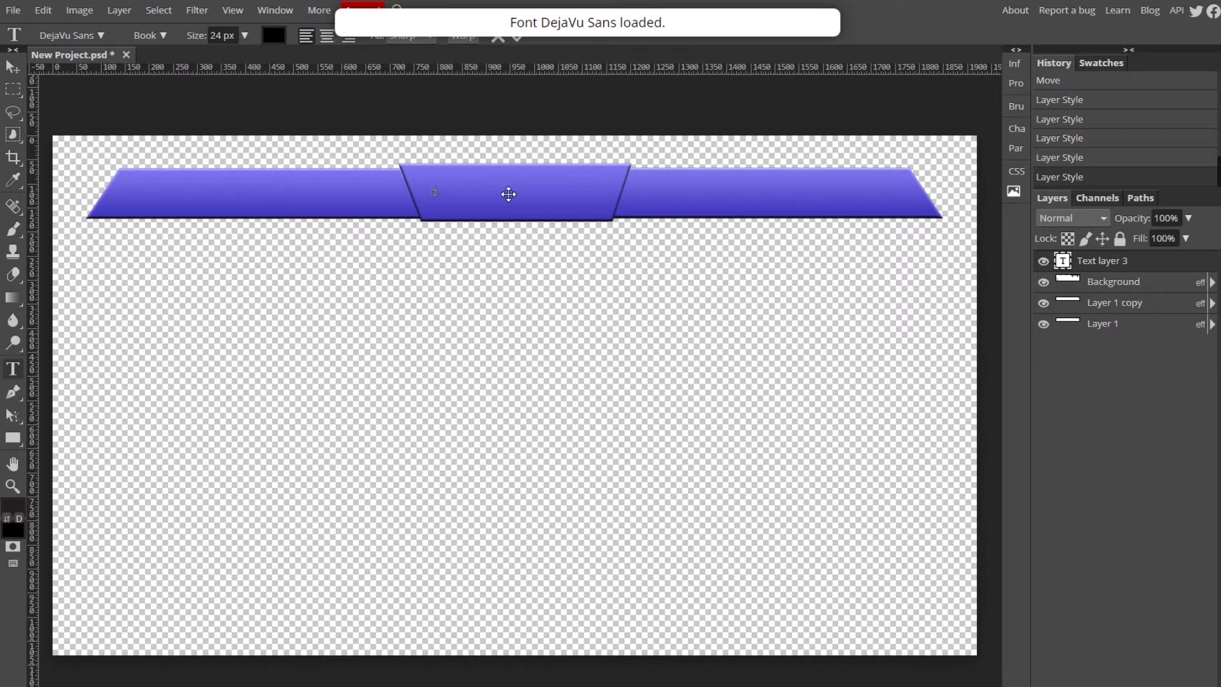
{"action": "left_click", "coordinate": [245, 35]}
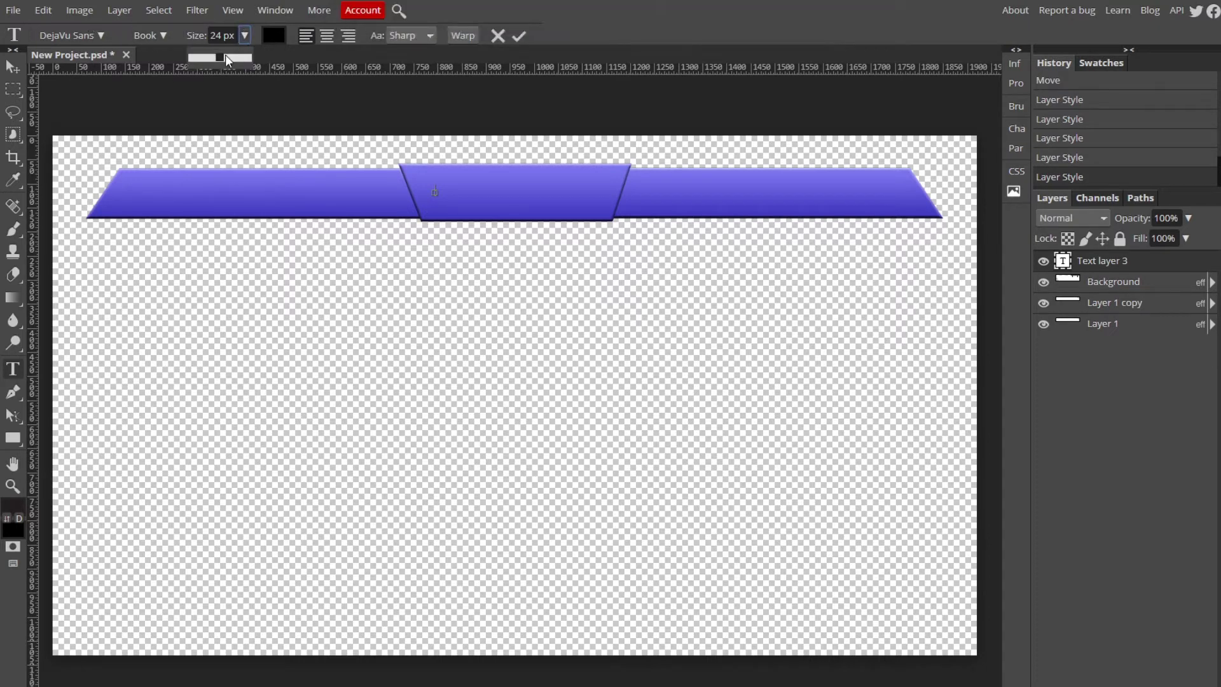
{"action": "mouse_move", "coordinate": [222, 58]}
{"action": "left_mouse_down"}
{"action": "mouse_move", "coordinate": [293, 56]}
{"action": "mouse_move", "coordinate": [234, 58]}
{"action": "left_mouse_up"}
{"action": "left_click", "coordinate": [82, 32]}
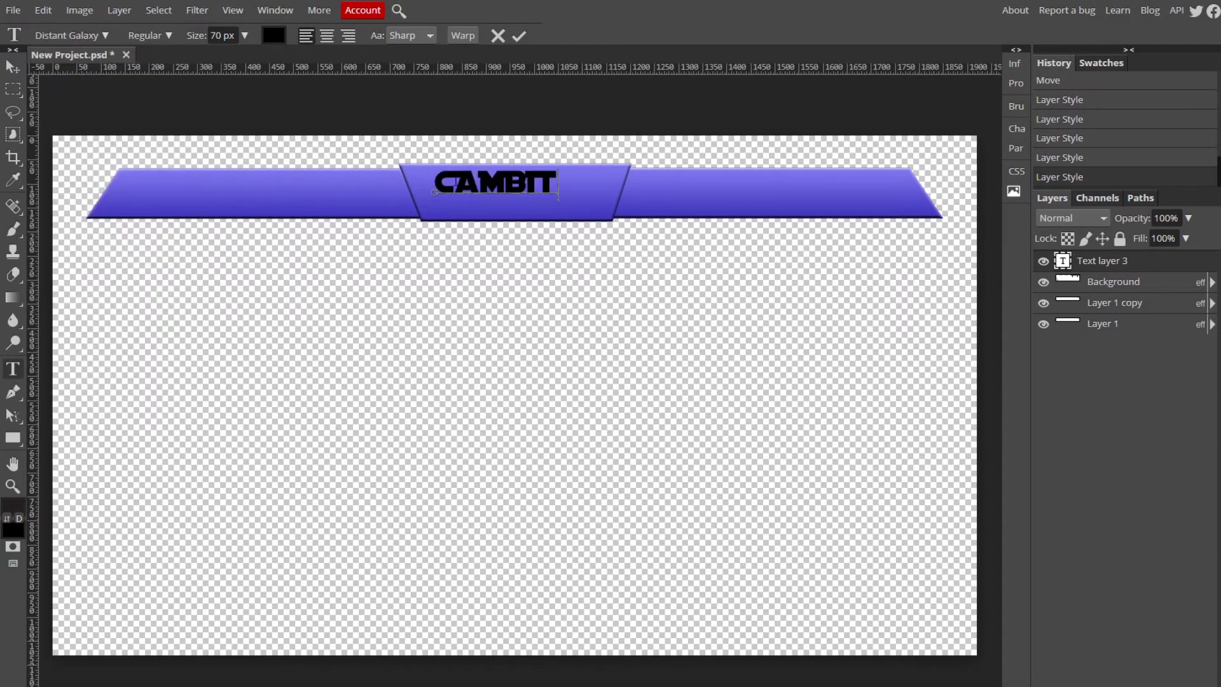
{"action": "key", "text": "ctrl+a"}
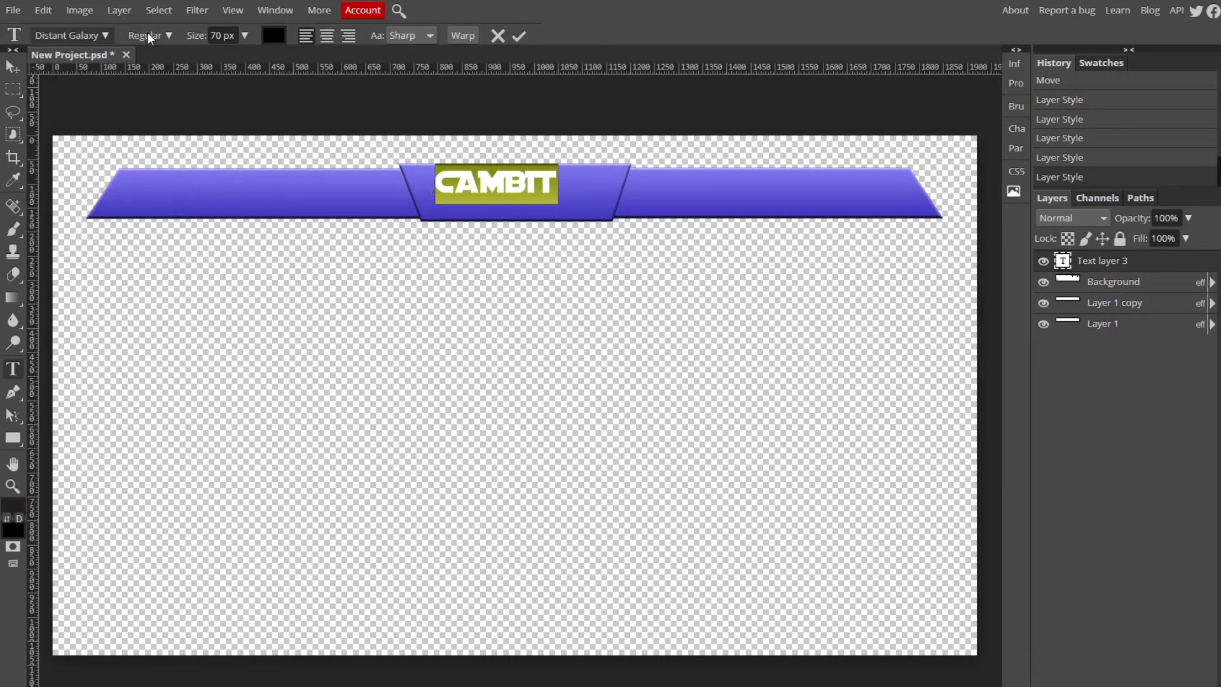
{"action": "left_click", "coordinate": [245, 35]}
{"action": "left_click", "coordinate": [239, 57]}
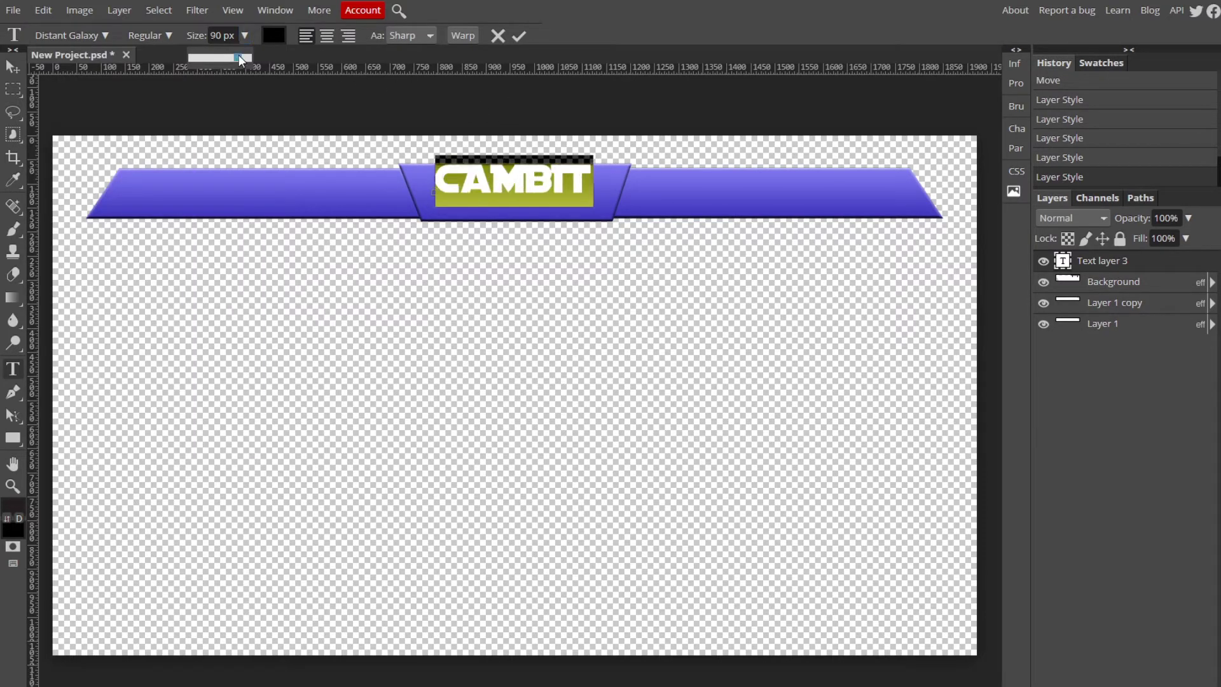
{"action": "left_click", "coordinate": [520, 38]}
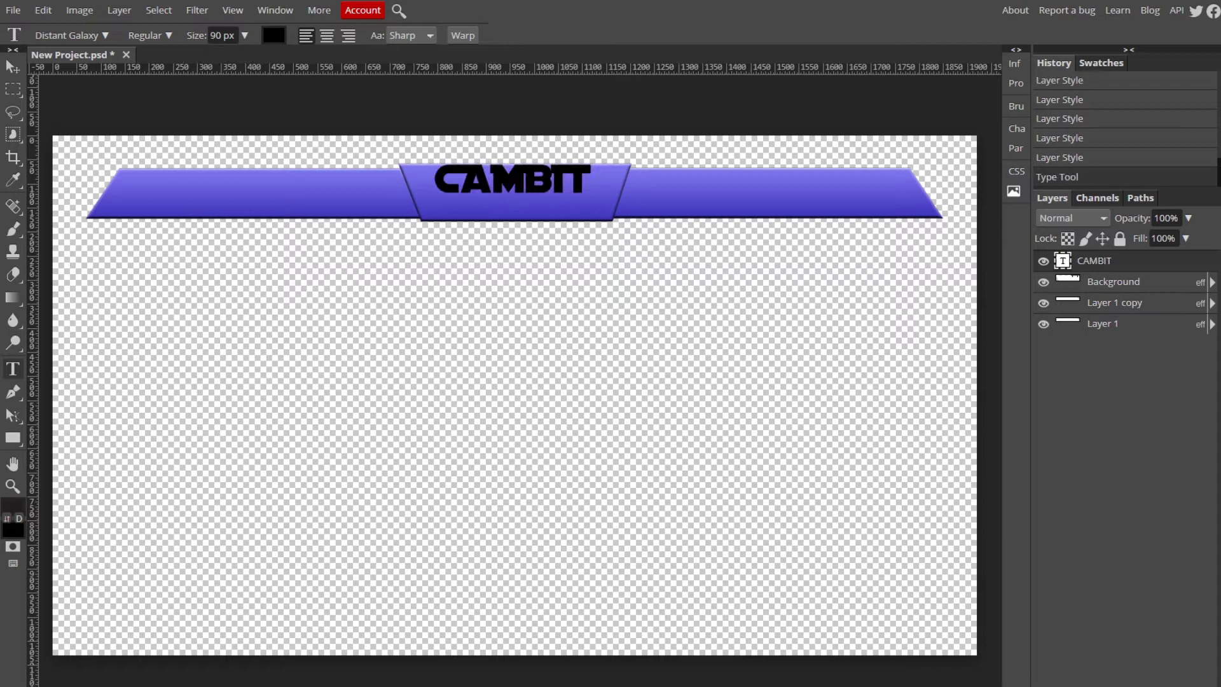
{"action": "left_click", "coordinate": [11, 67]}
- Nudge the CAMBIT title slightly lower and give it a white Color Overlay
{"action": "left_click_drag", "start_coordinate": [502, 182], "coordinate": [518, 189]}
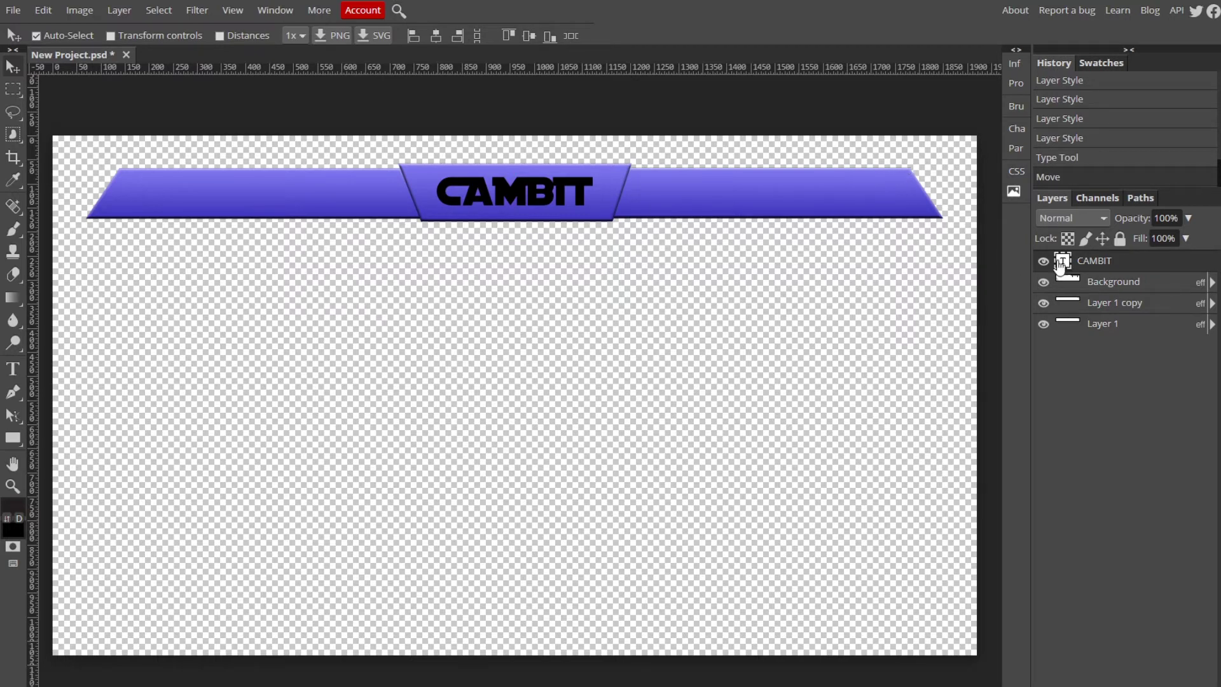
{"action": "double_click", "coordinate": [1185, 262]}
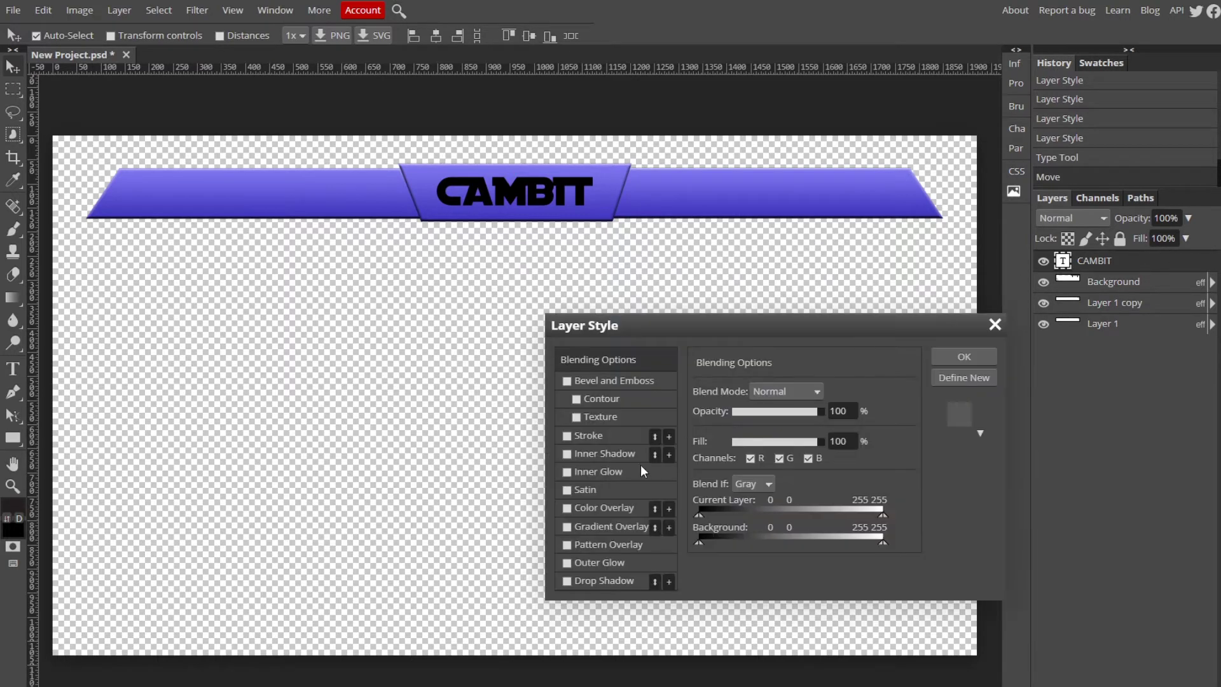
{"action": "left_click", "coordinate": [568, 508]}
{"action": "left_click", "coordinate": [594, 508]}
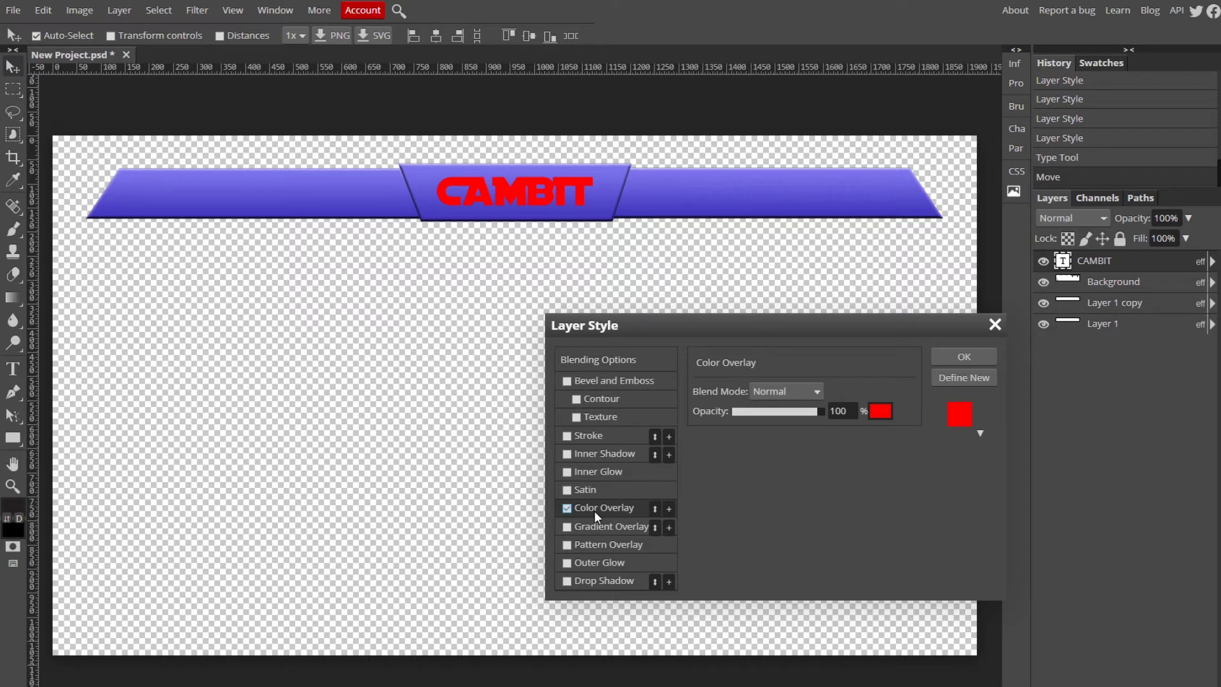
{"action": "left_click", "coordinate": [890, 412]}
{"action": "left_click_drag", "start_coordinate": [398, 317], "coordinate": [210, 236]}
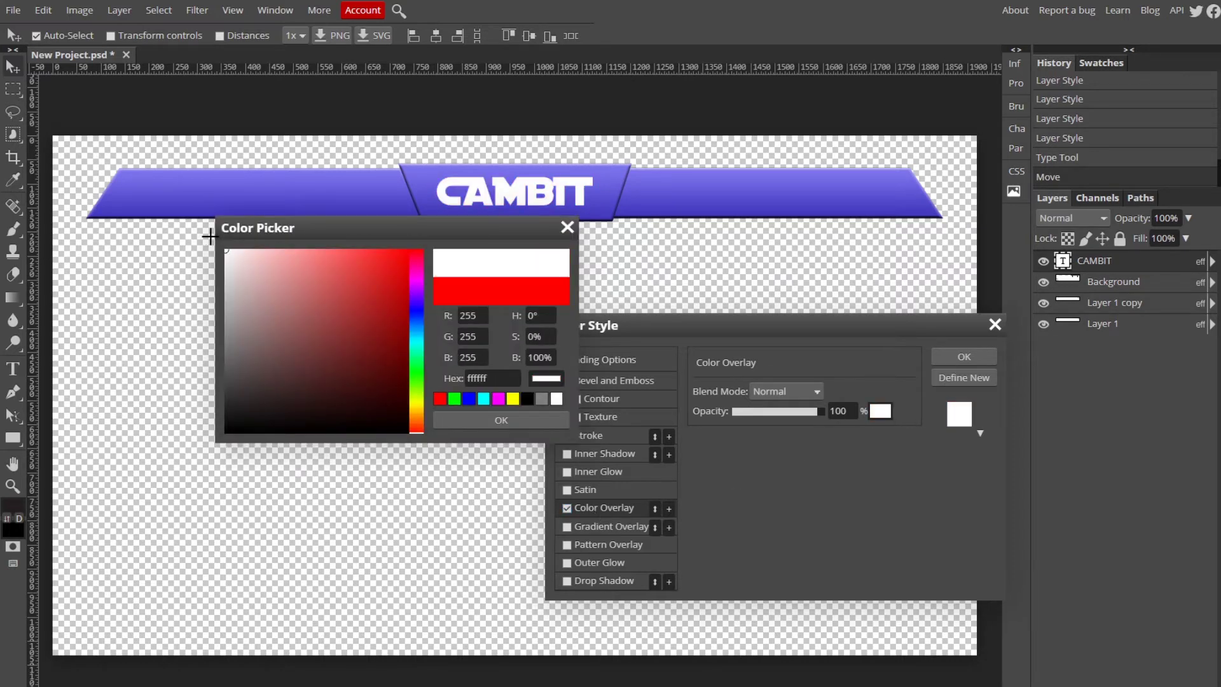
{"action": "left_click", "coordinate": [485, 422]}
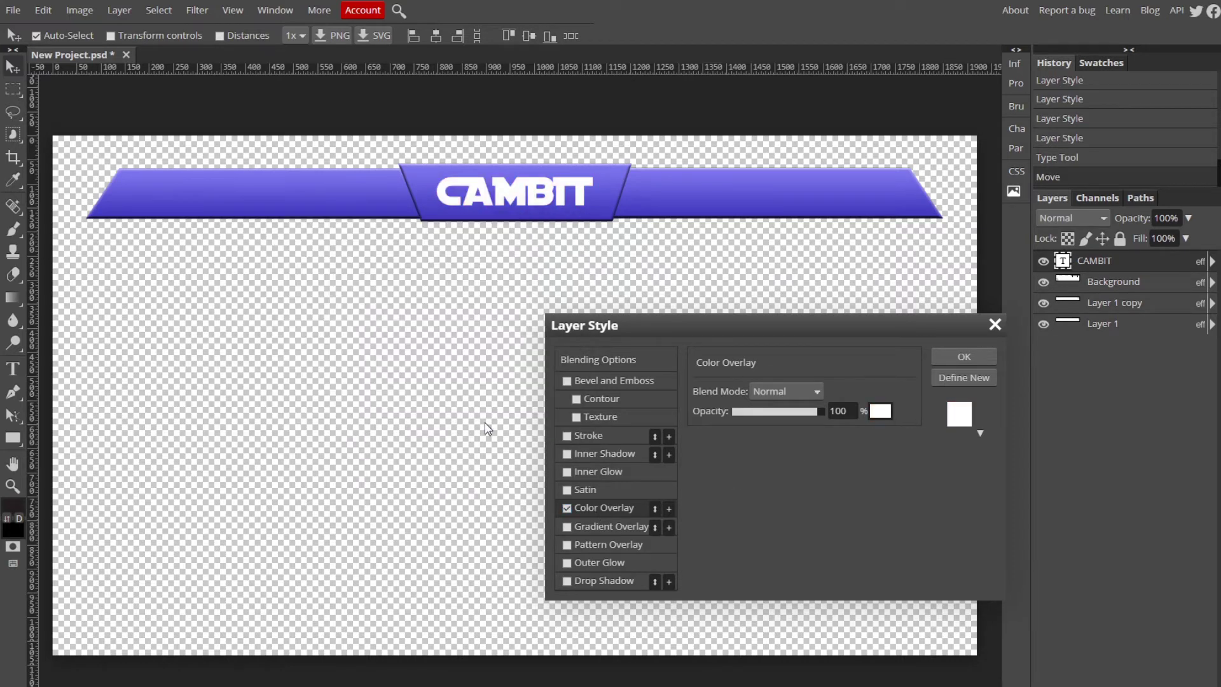
- Add a 4 px drop shadow to CAMBIT after briefly trying Stroke and Bevel
{"action": "left_click", "coordinate": [571, 438]}
{"action": "left_click", "coordinate": [571, 439]}
{"action": "left_click", "coordinate": [565, 383]}
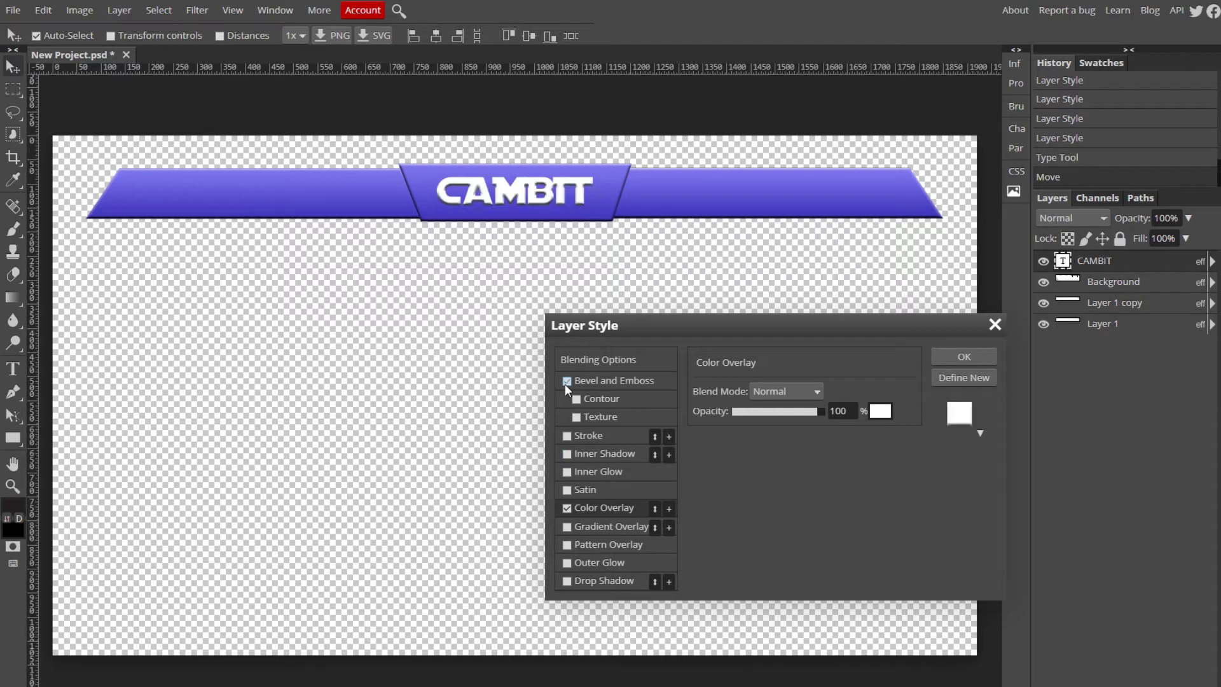
{"action": "left_click", "coordinate": [565, 382]}
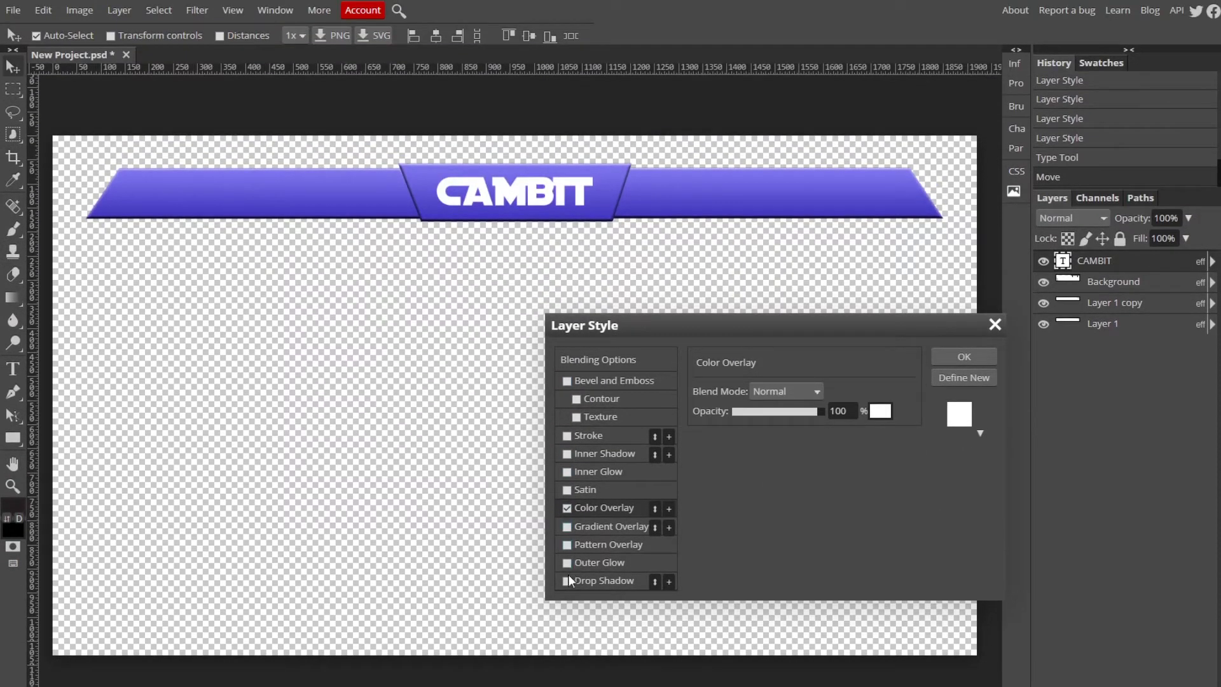
{"action": "left_click", "coordinate": [568, 579]}
{"action": "left_click", "coordinate": [589, 580]}
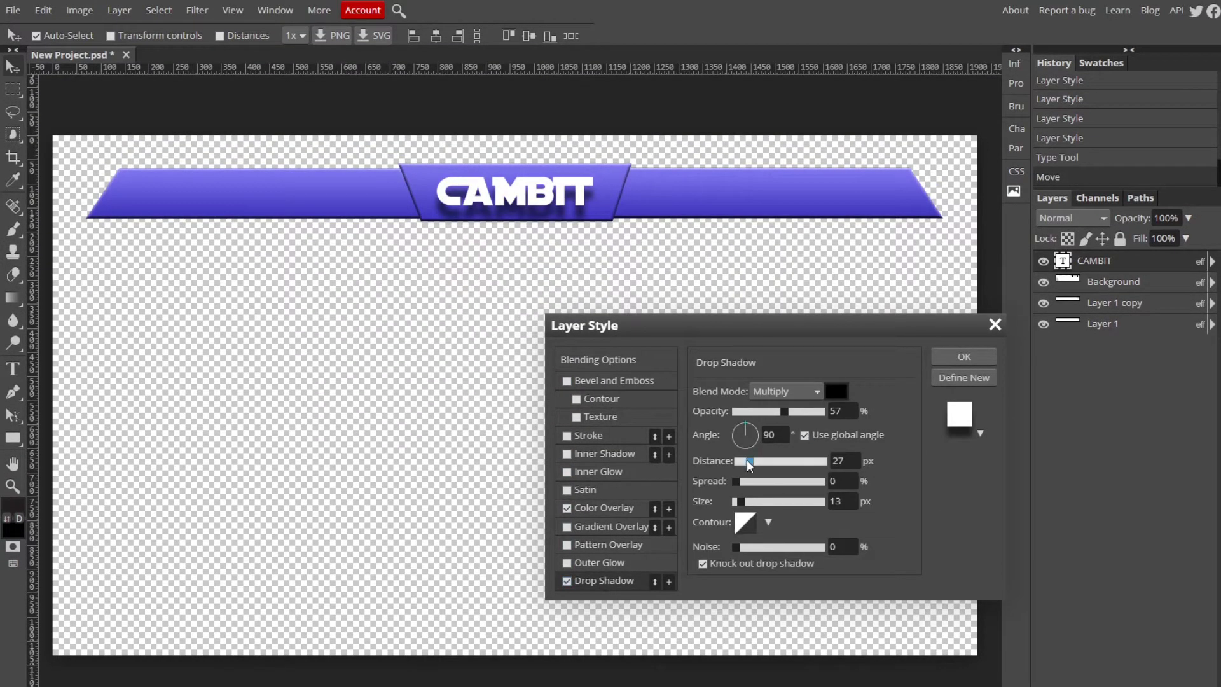
{"action": "left_click_drag", "start_coordinate": [746, 460], "coordinate": [736, 460]}
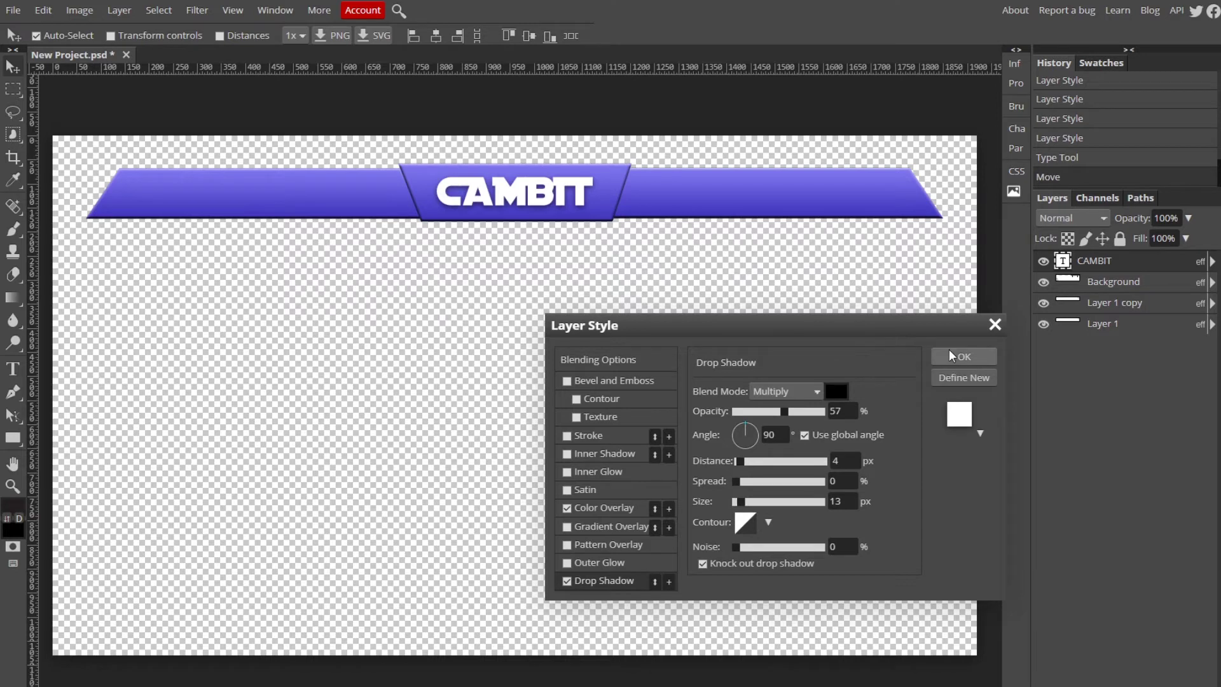
{"action": "left_click", "coordinate": [977, 356]}
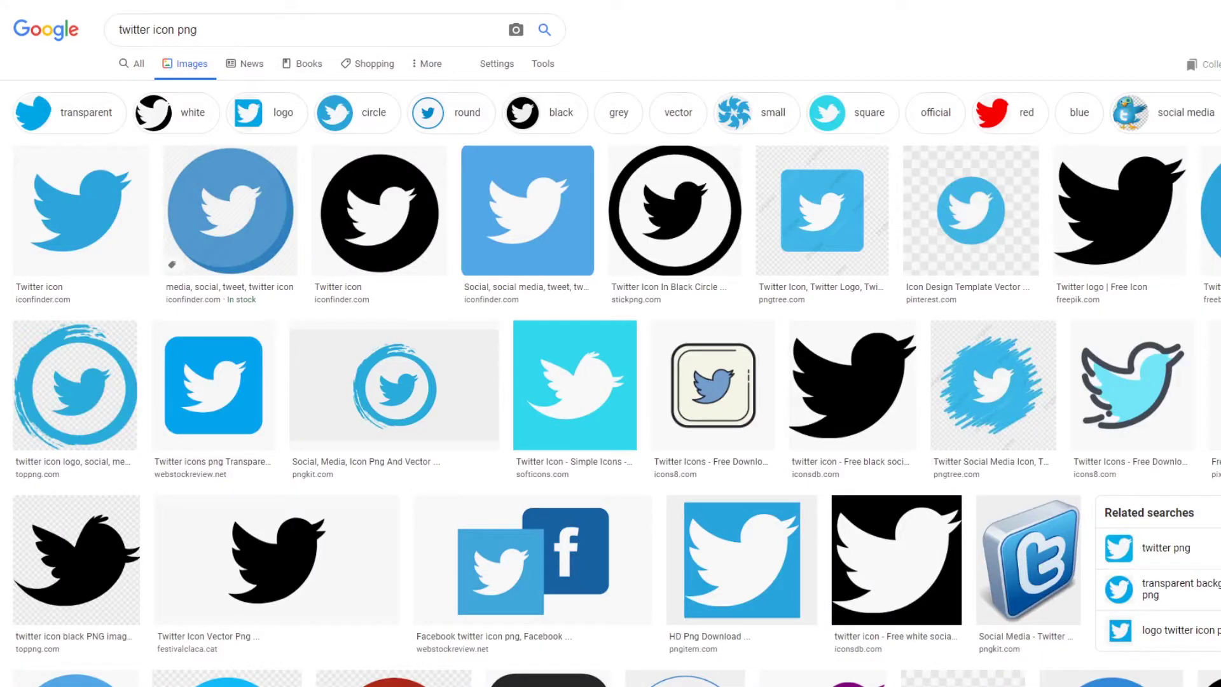
- Copy the first blue Twitter bird image from the 'twitter icon png' image results
{"action": "left_click_drag", "start_coordinate": [305, 29], "coordinate": [131, 33]}
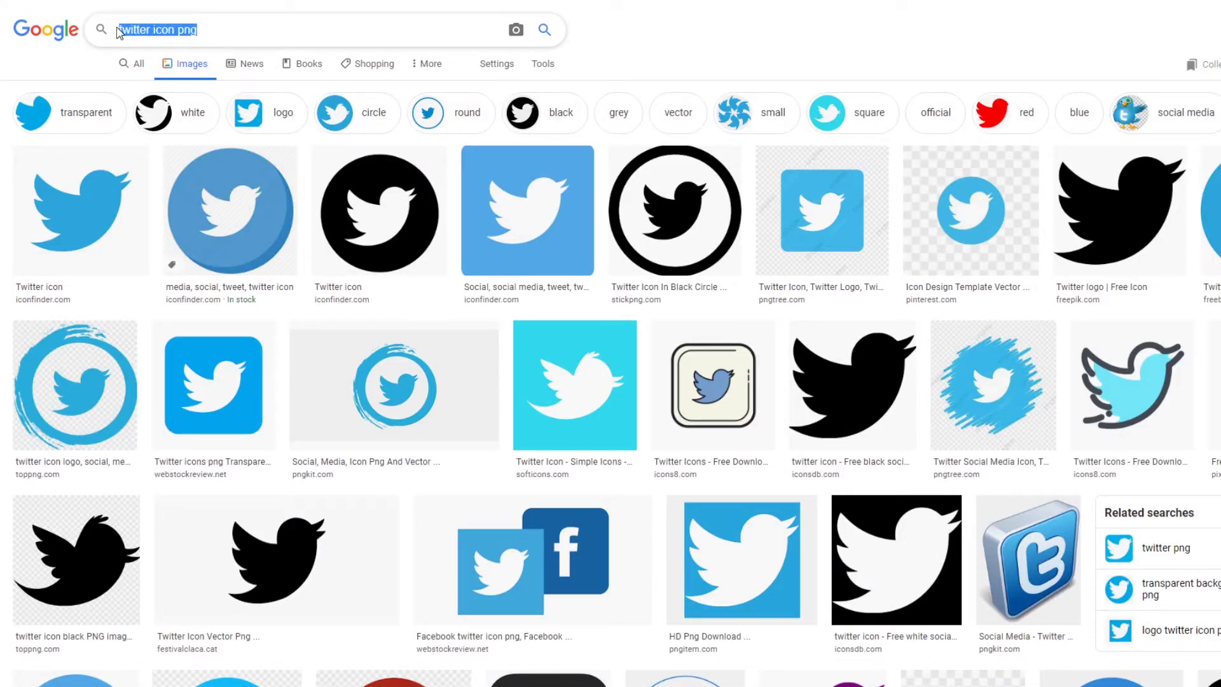
{"action": "left_click", "coordinate": [121, 30]}
{"action": "left_click", "coordinate": [103, 202]}
{"action": "right_click", "coordinate": [1156, 183]}
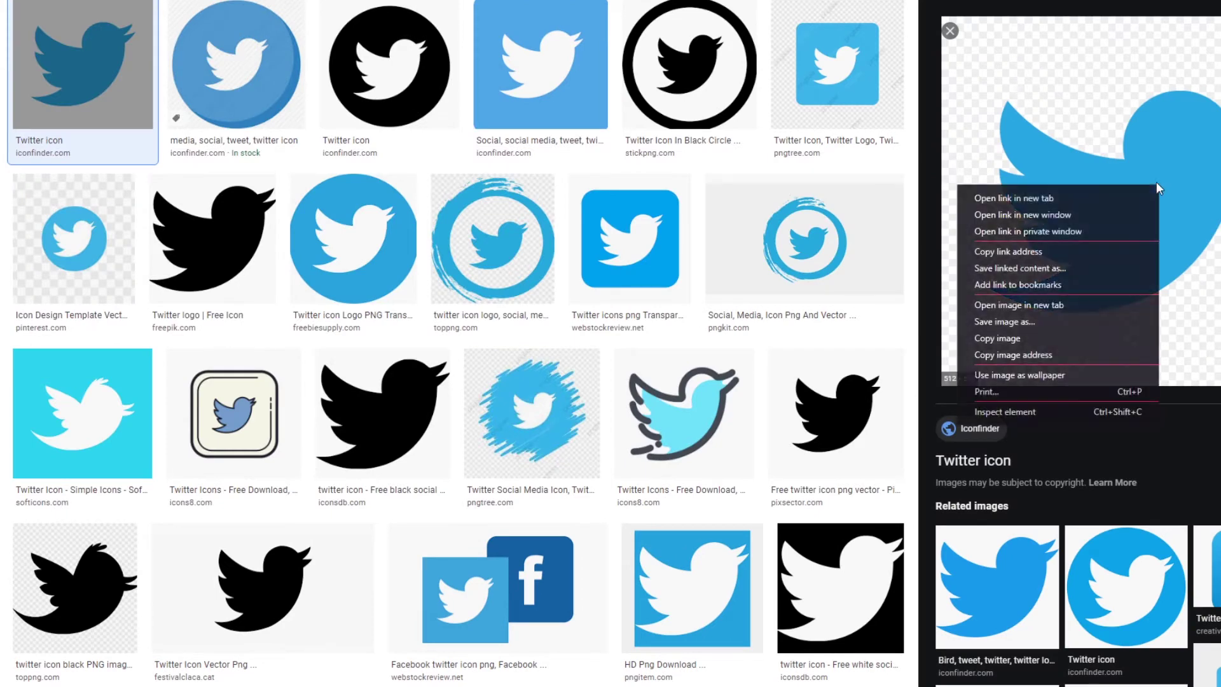
{"action": "left_click", "coordinate": [1035, 336]}
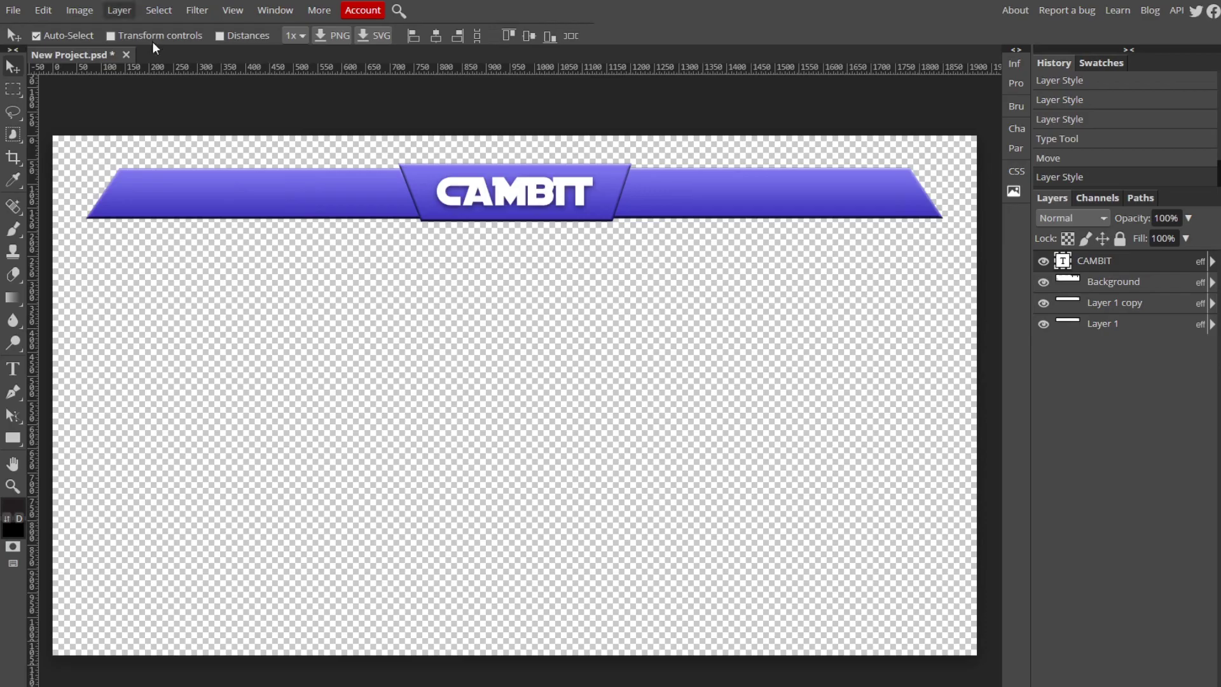
- Paste the Twitter bird, overlay it white, and try shrinking it, then undo the resize
{"action": "key", "text": "ctrl+v"}
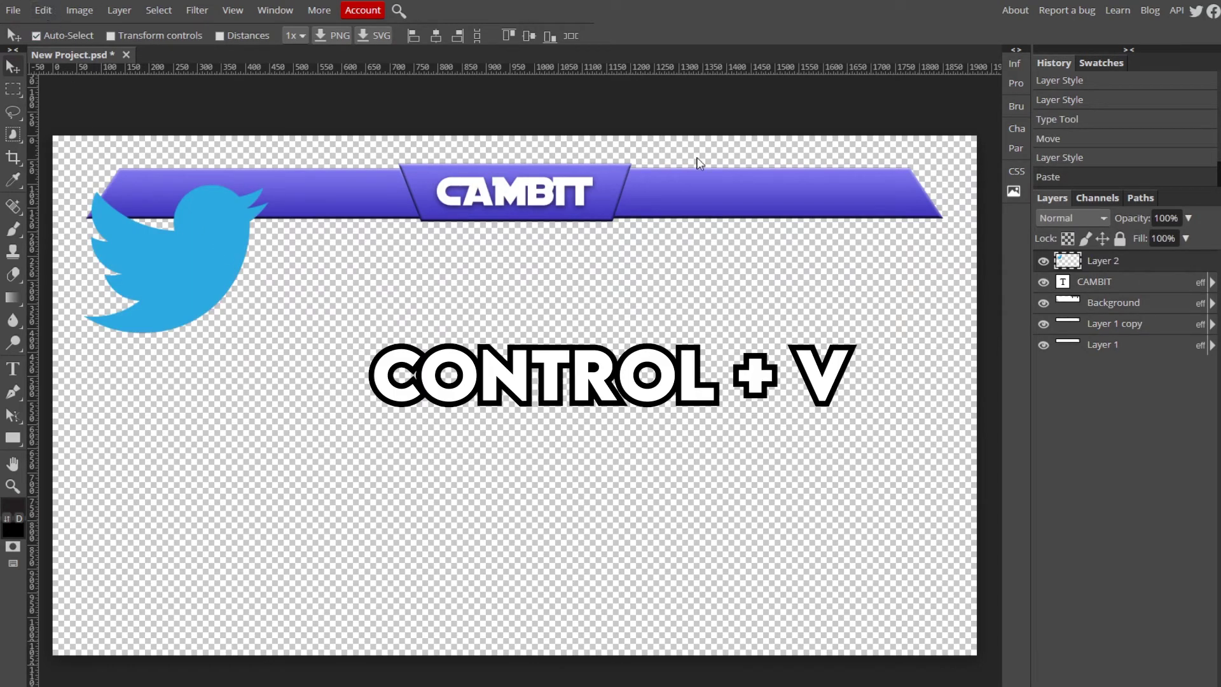
{"action": "double_click", "coordinate": [1183, 266]}
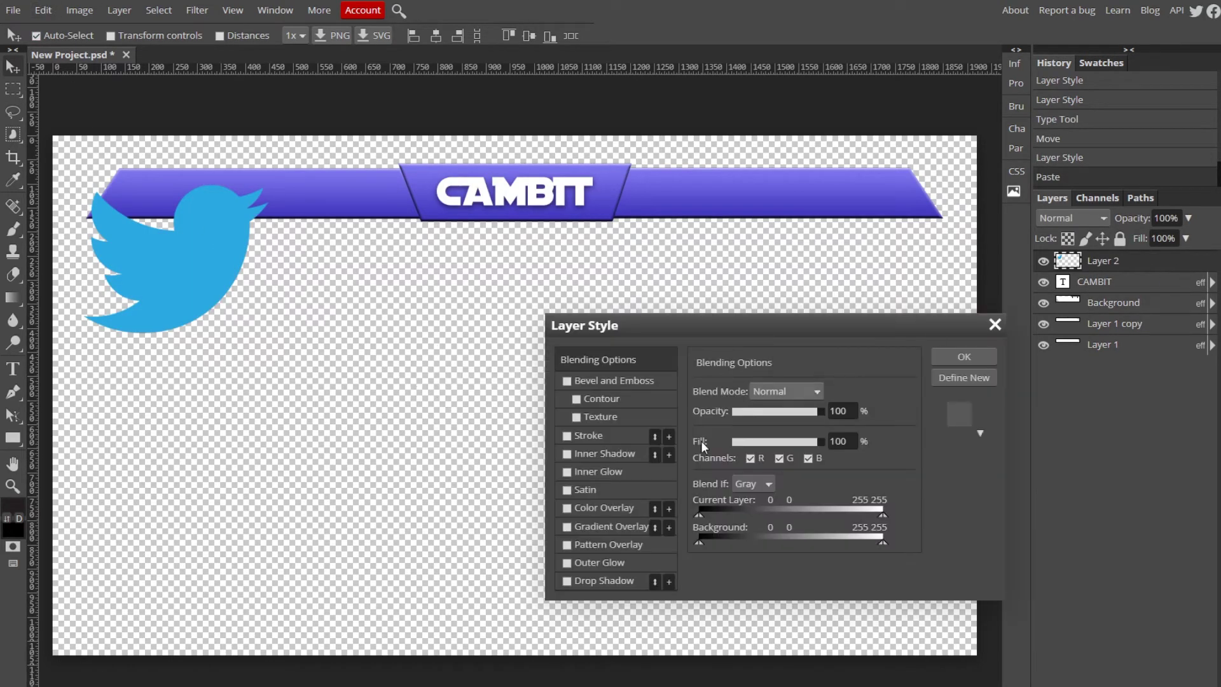
{"action": "left_click", "coordinate": [567, 508]}
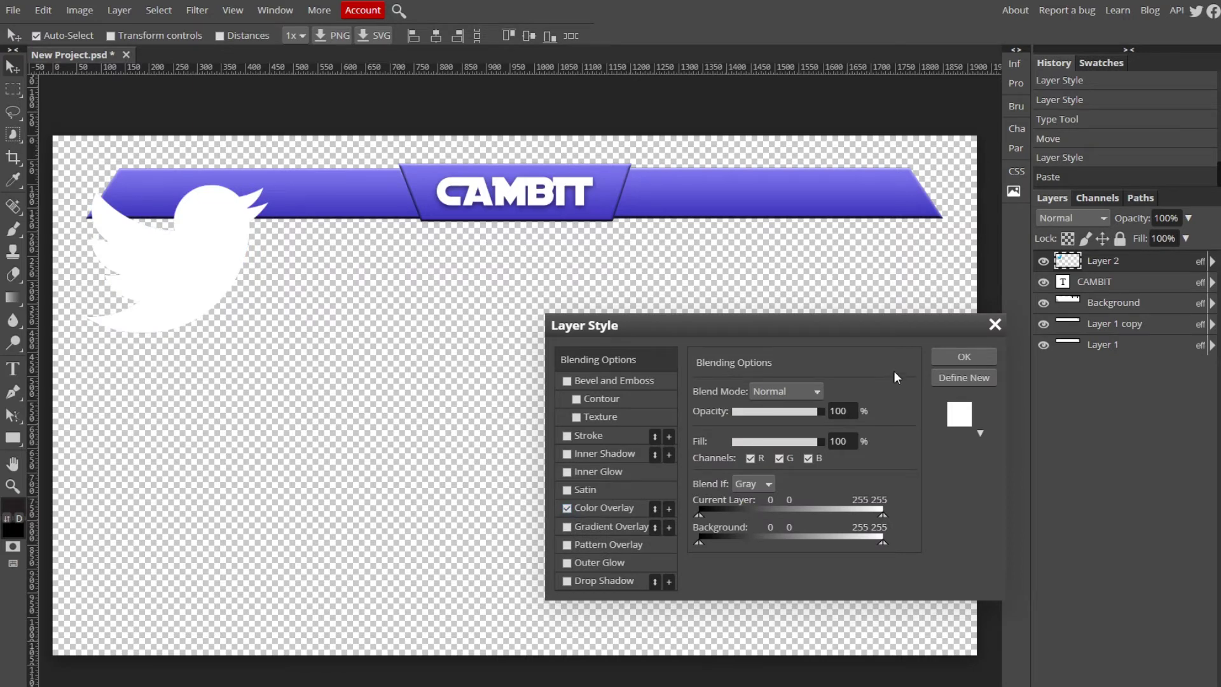
{"action": "left_click", "coordinate": [964, 357]}
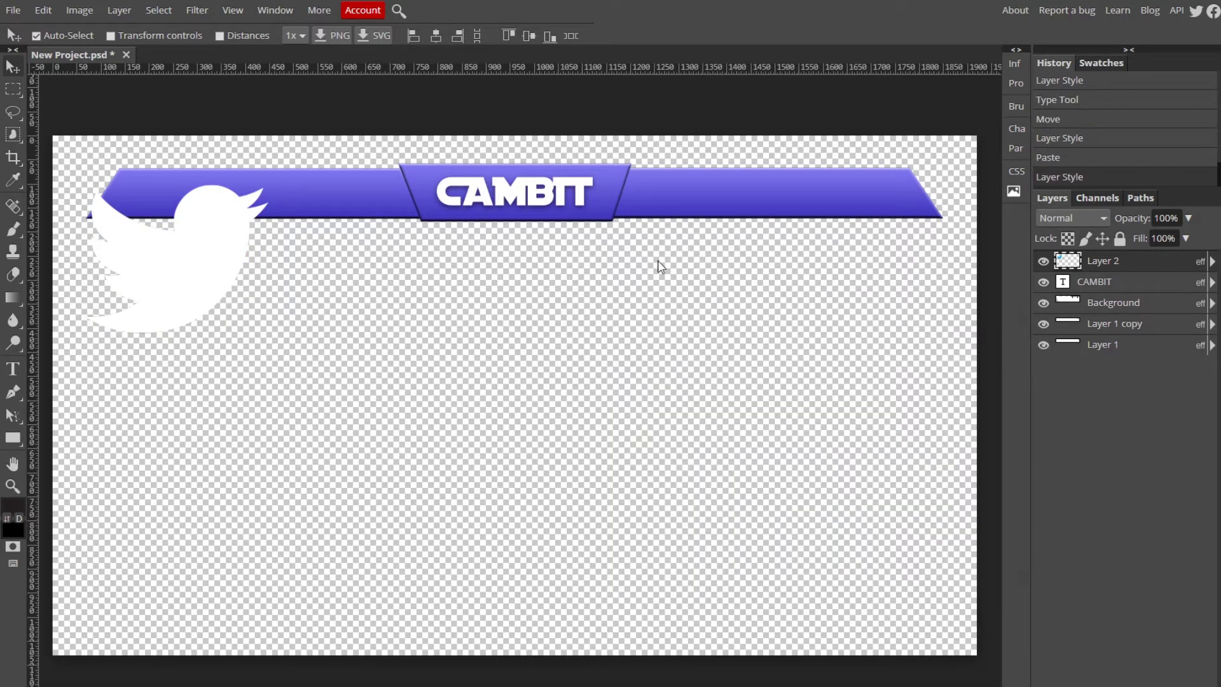
{"action": "left_click", "coordinate": [43, 10]}
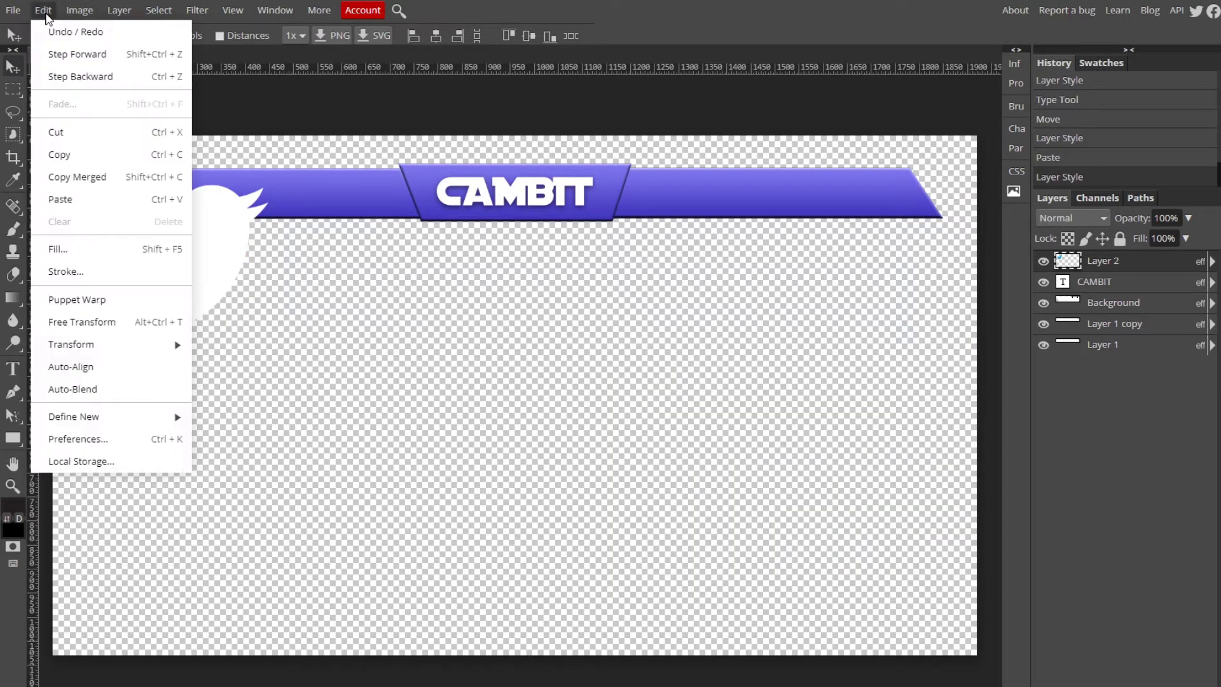
{"action": "left_click", "coordinate": [121, 322]}
{"action": "left_click_drag", "start_coordinate": [174, 135], "coordinate": [176, 192]}
{"action": "left_click_drag", "start_coordinate": [290, 222], "coordinate": [188, 291]}
{"action": "key", "text": "ctrl+z"}
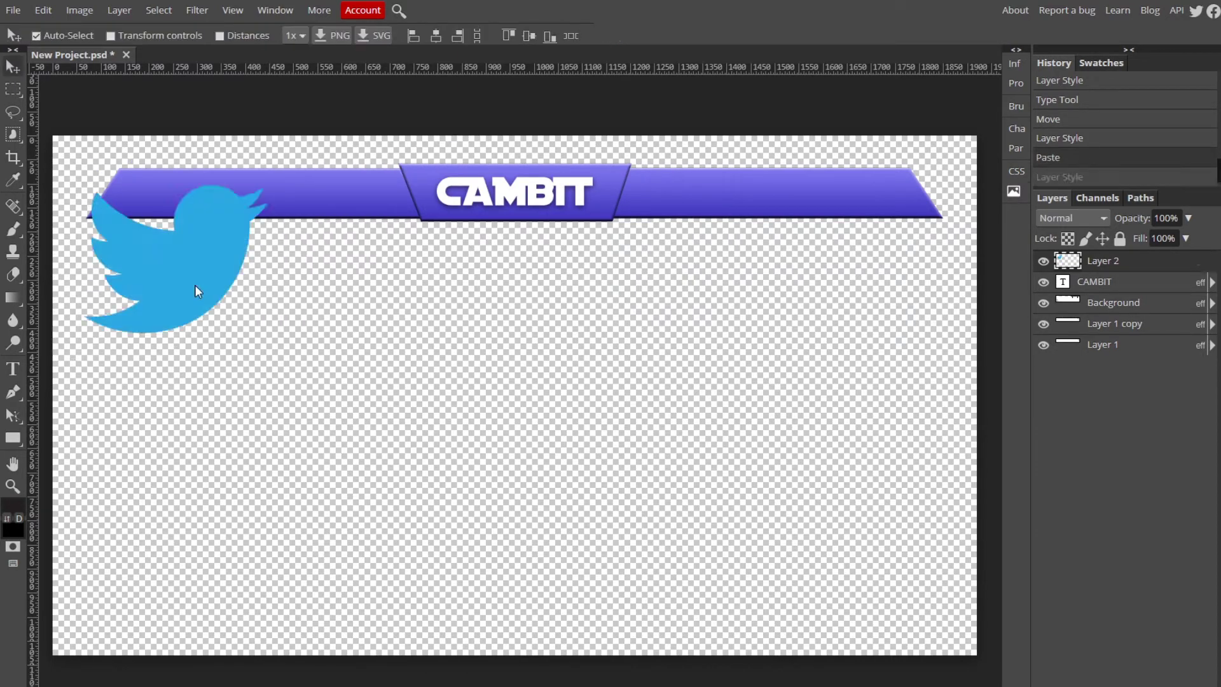
- Re-apply the white Color Overlay and shrink the bird onto the banner's left end
{"action": "double_click", "coordinate": [1193, 265]}
{"action": "left_click", "coordinate": [566, 524]}
{"action": "left_click", "coordinate": [970, 362]}
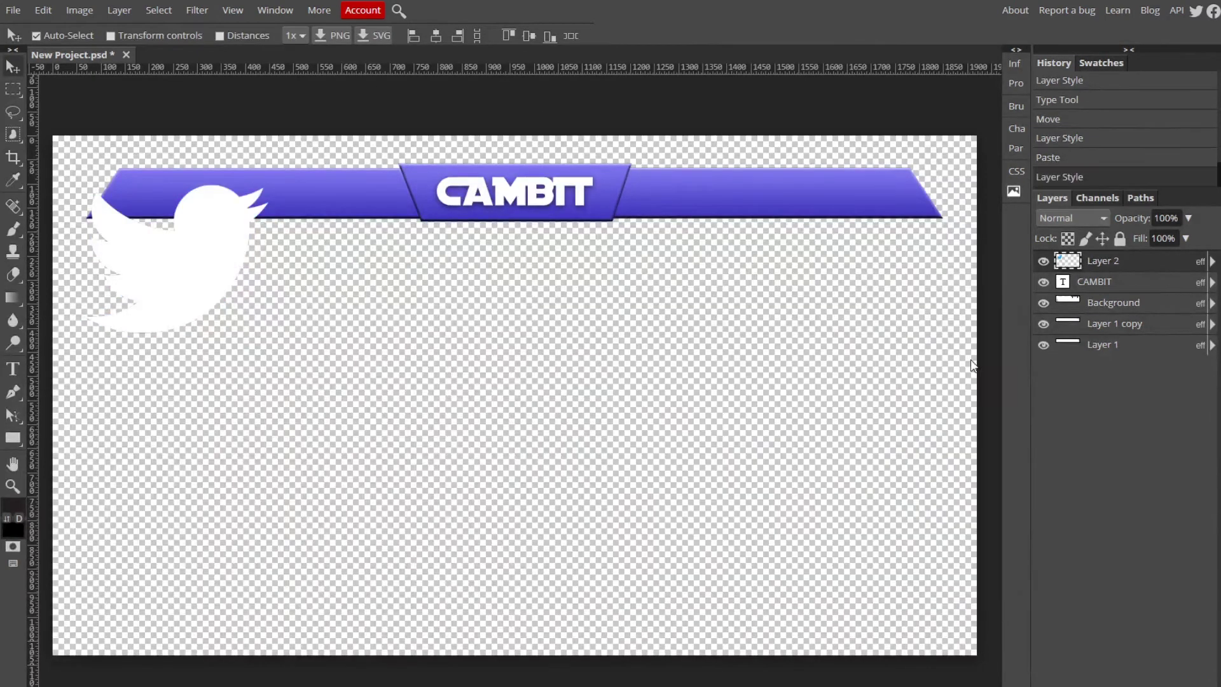
{"action": "left_click", "coordinate": [43, 10]}
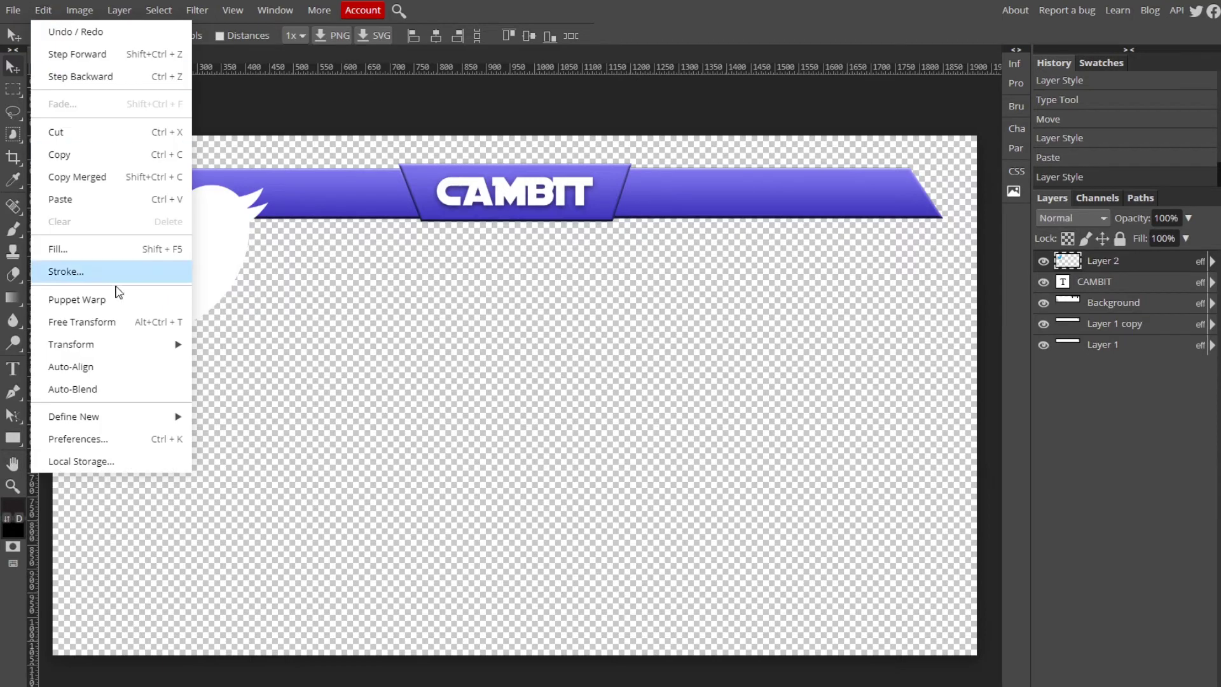
{"action": "left_click", "coordinate": [115, 320]}
{"action": "left_click_drag", "start_coordinate": [299, 136], "coordinate": [147, 194]}
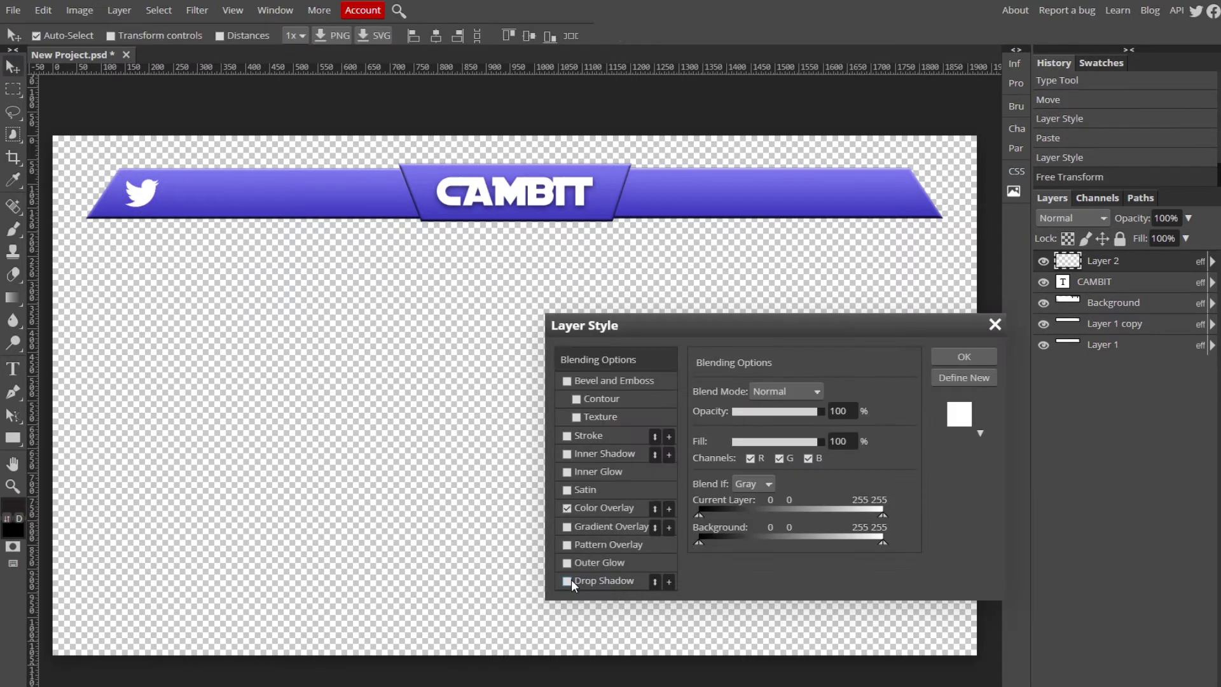
- Give the Twitter bird a drop shadow at 20% opacity
{"action": "left_click", "coordinate": [570, 580]}
{"action": "left_click", "coordinate": [603, 580]}
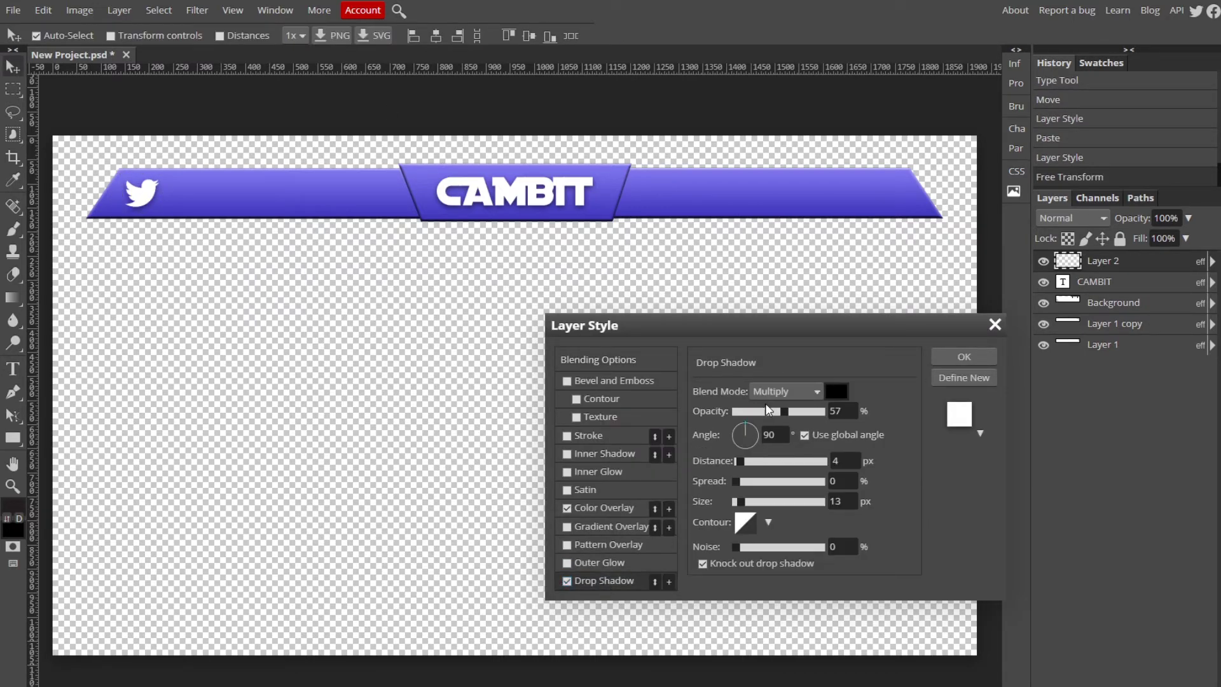
{"action": "left_click_drag", "start_coordinate": [765, 408], "coordinate": [753, 411]}
{"action": "left_click", "coordinate": [962, 355]}
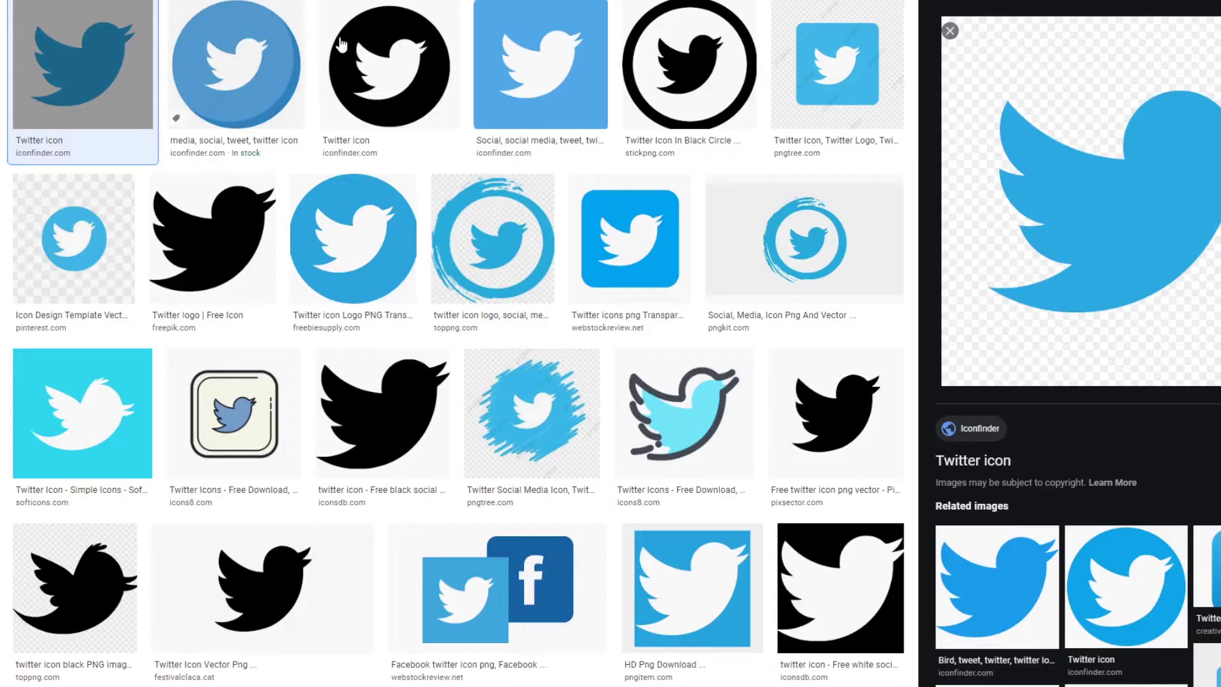
- Search Google Images for 'instagram logo png' and copy the first gradient logo
{"action": "scroll", "coordinate": [610, 344], "scroll_direction": "up", "scroll_amount": 3}
{"action": "key", "text": "ctrl+l"}
{"action": "type", "text": "instagram lo"}
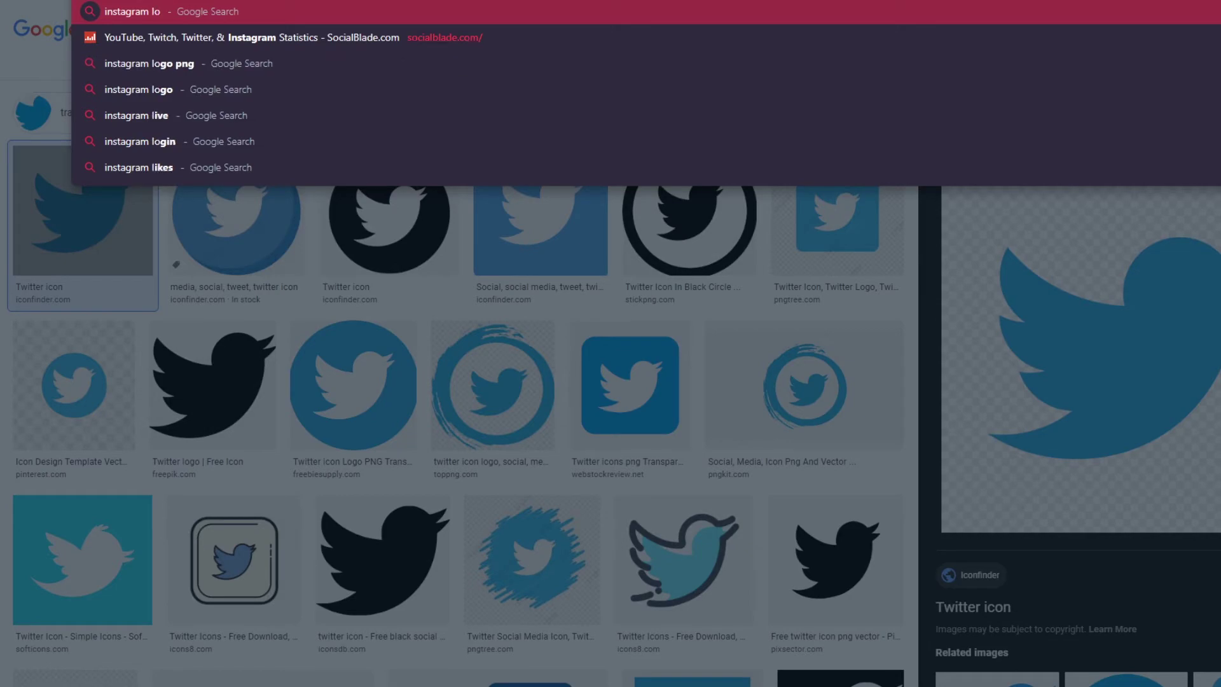
{"action": "type", "text": "go png"}
{"action": "key", "text": "Return"}
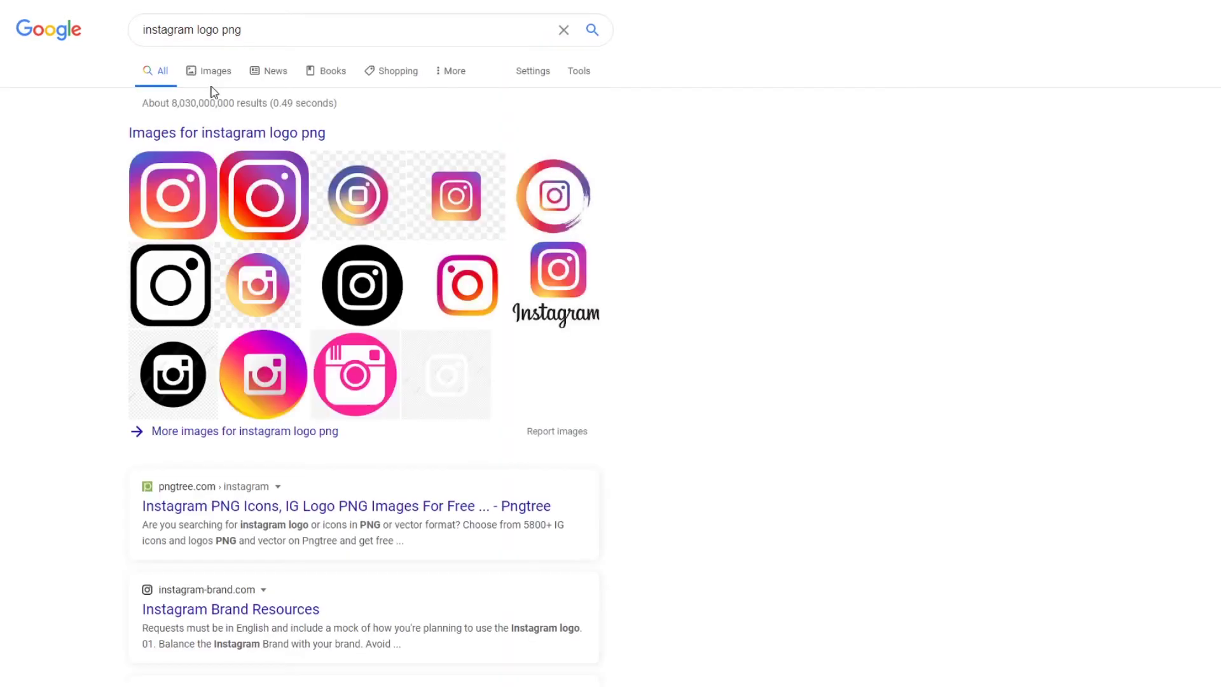
{"action": "left_click", "coordinate": [210, 80]}
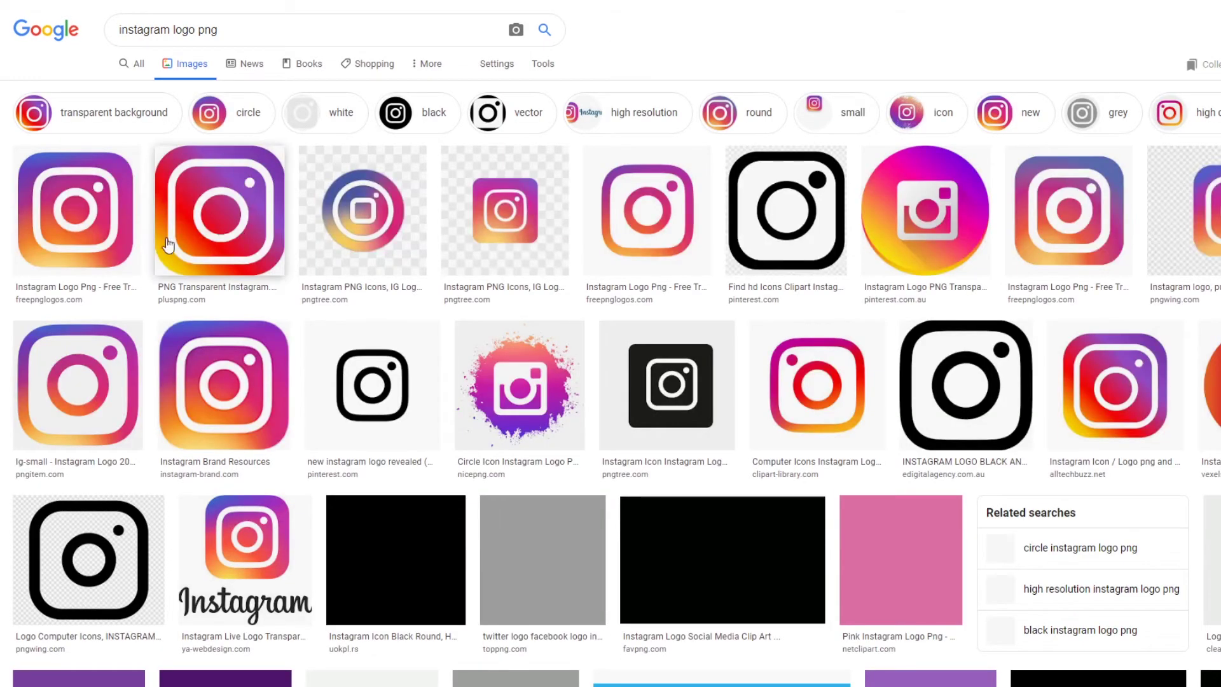
{"action": "left_click", "coordinate": [86, 233]}
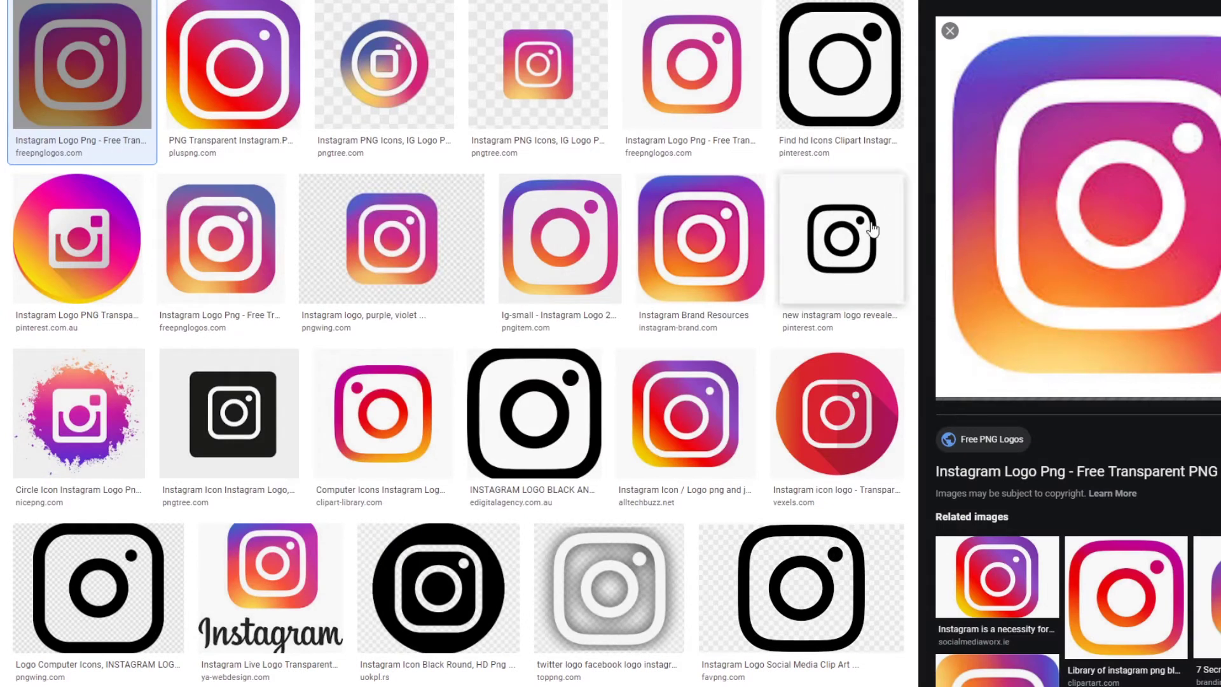
{"action": "right_click", "coordinate": [1160, 169]}
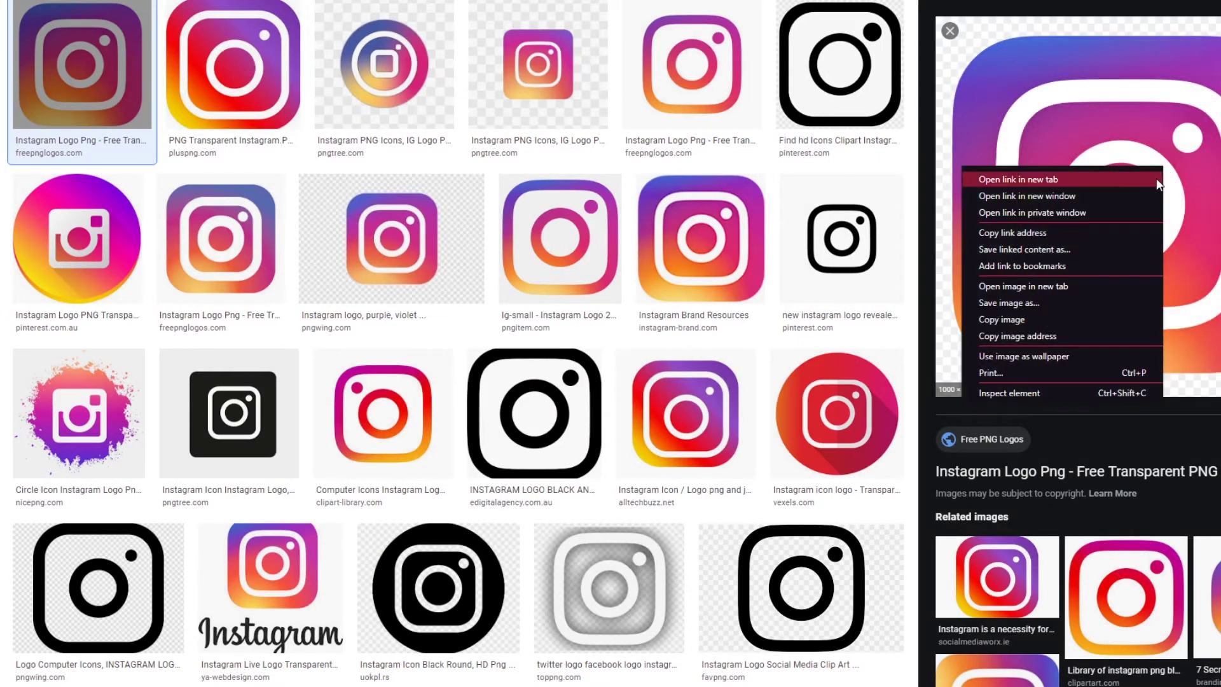
{"action": "left_click", "coordinate": [1005, 319]}
- Paste the Instagram logo, centre it, and trial Color Overlay, Stroke and Gradient Overlay without keeping any
{"action": "key", "text": "alt+Tab"}
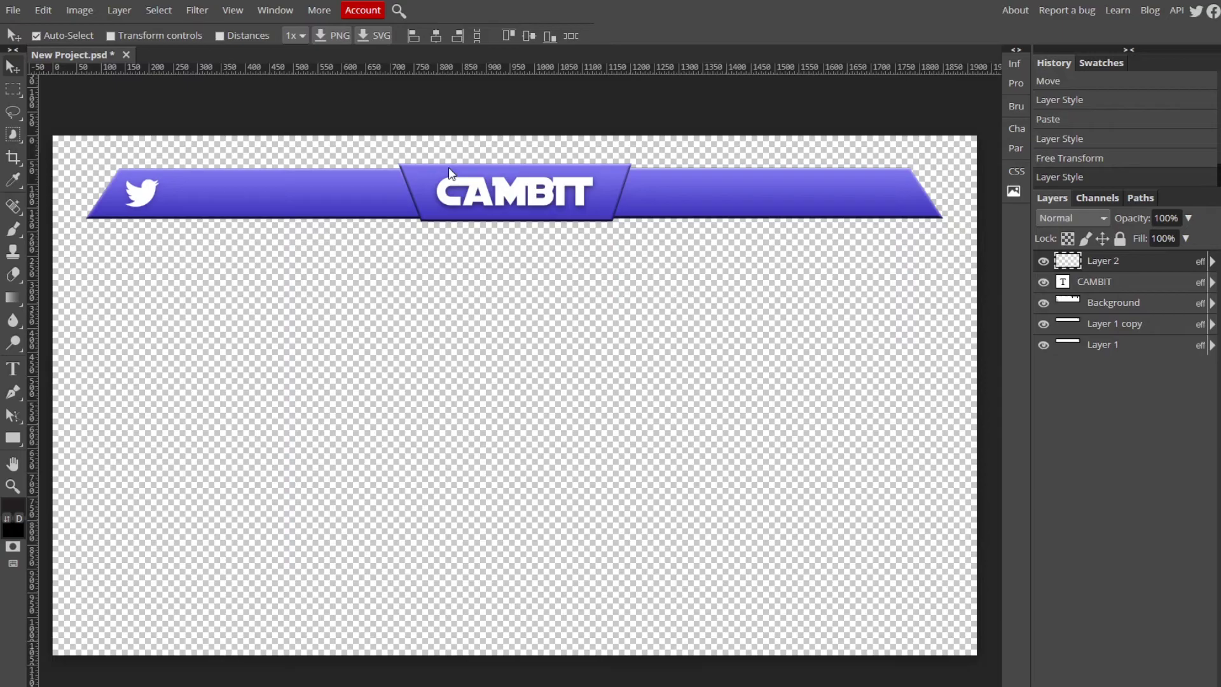
{"action": "key", "text": "ctrl+v"}
{"action": "left_click_drag", "start_coordinate": [401, 360], "coordinate": [579, 431]}
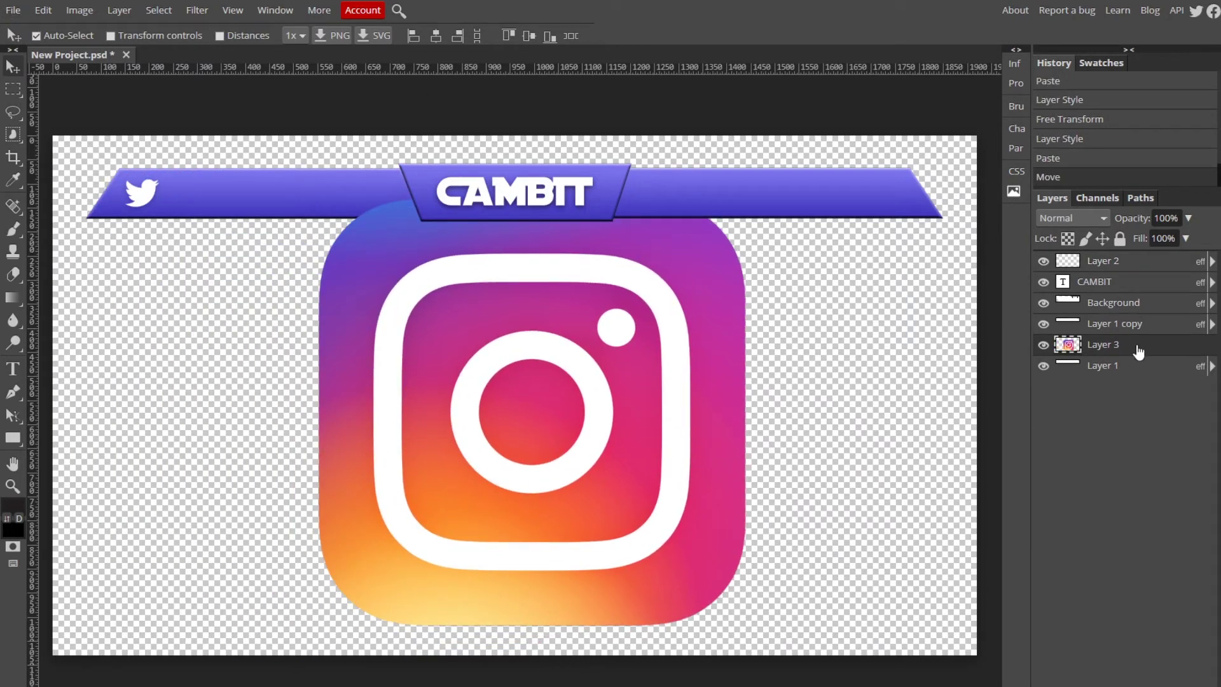
{"action": "double_click", "coordinate": [1181, 349]}
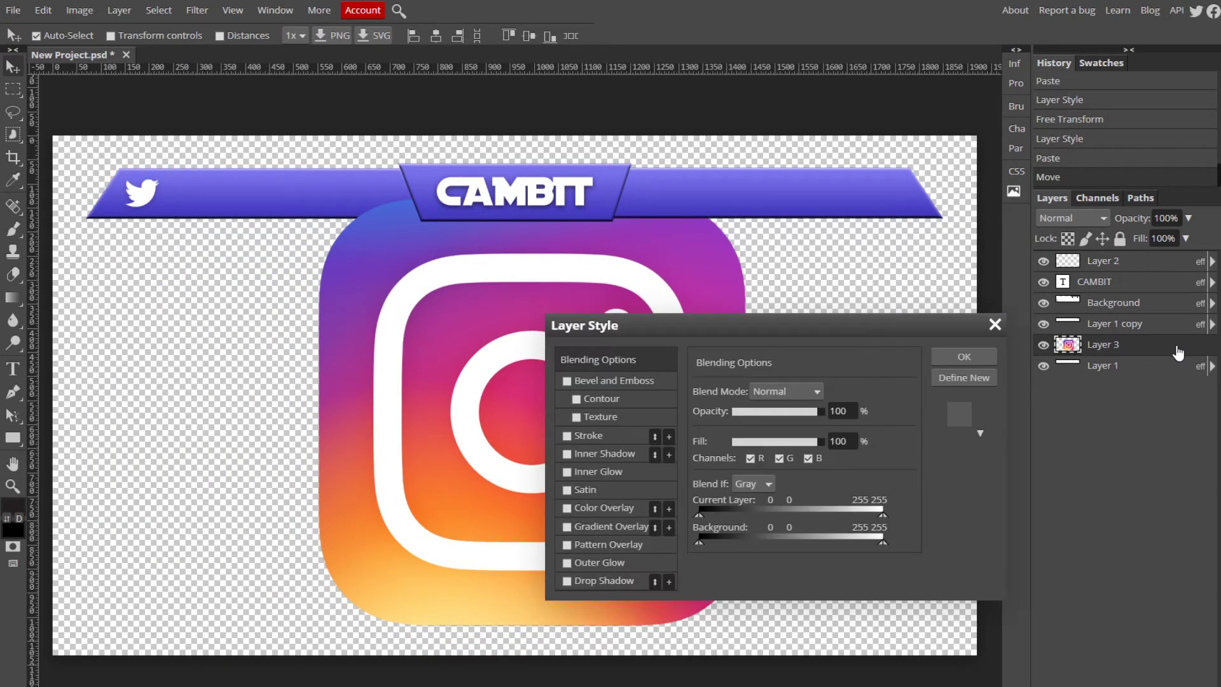
{"action": "left_click", "coordinate": [570, 509]}
{"action": "left_click", "coordinate": [563, 509]}
{"action": "left_click", "coordinate": [567, 436]}
{"action": "left_click", "coordinate": [567, 436]}
{"action": "left_click", "coordinate": [566, 507]}
{"action": "left_click", "coordinate": [566, 511]}
{"action": "left_click", "coordinate": [567, 526]}
{"action": "left_click", "coordinate": [568, 526]}
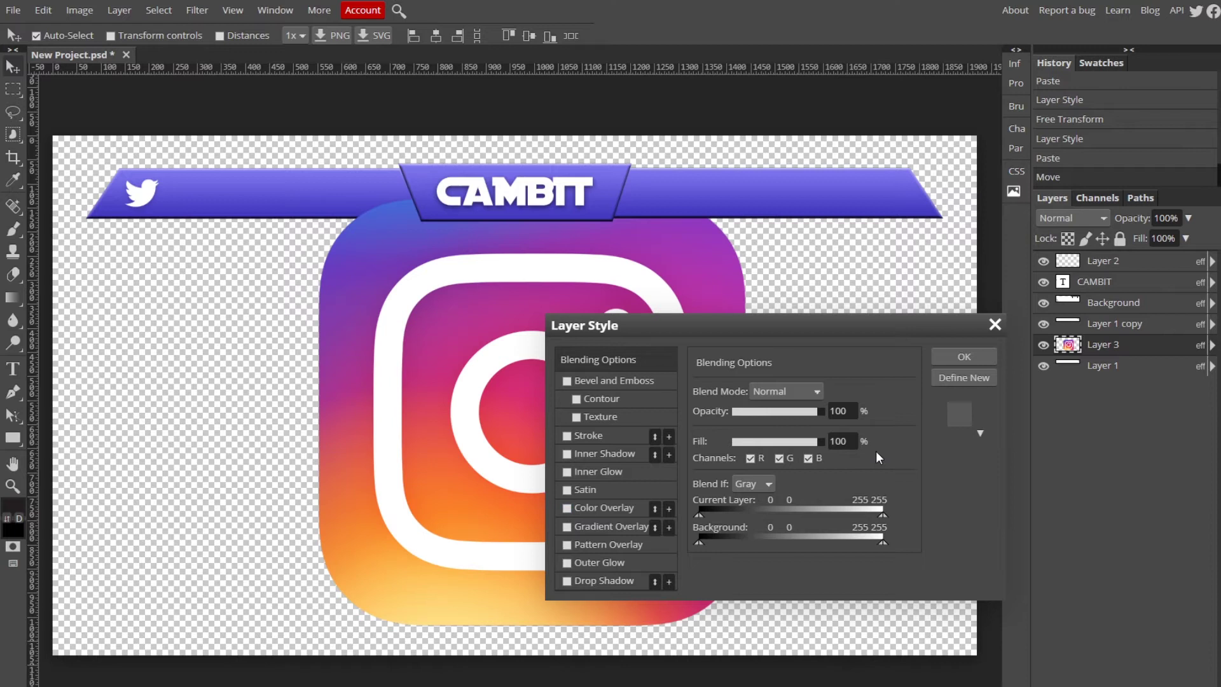
{"action": "left_click", "coordinate": [995, 325]}
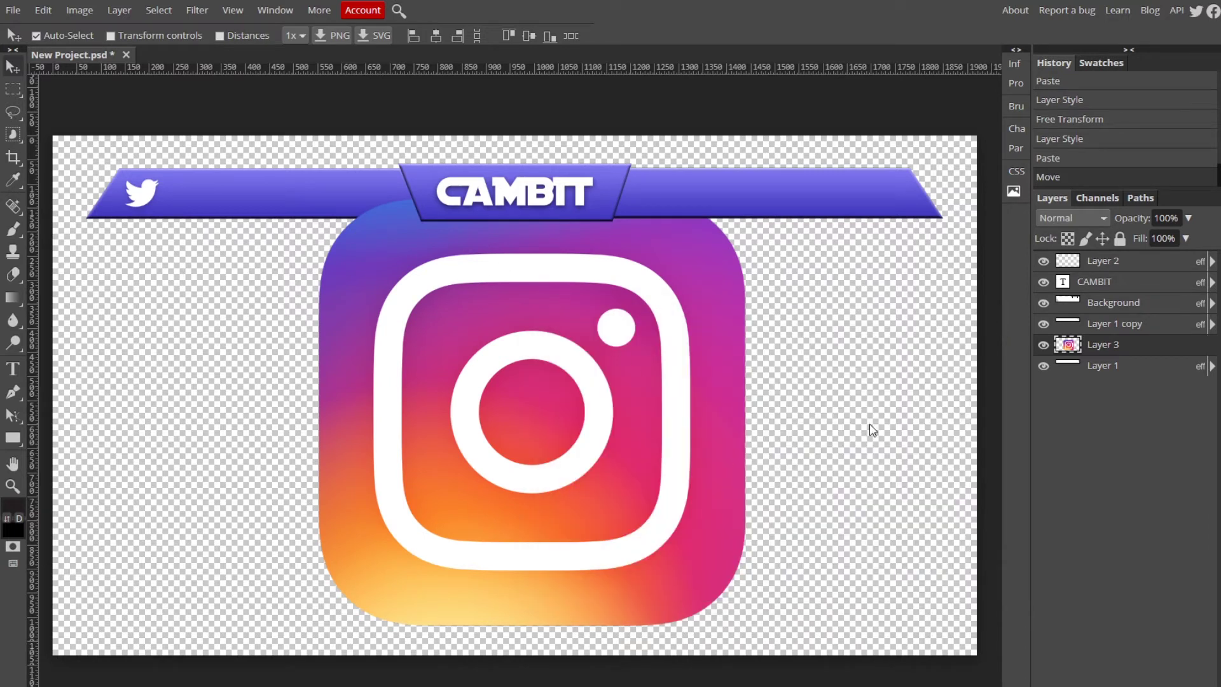
- Delete the Instagram logo layer and copy the second Instagram logo result instead
{"action": "key", "text": "Delete"}
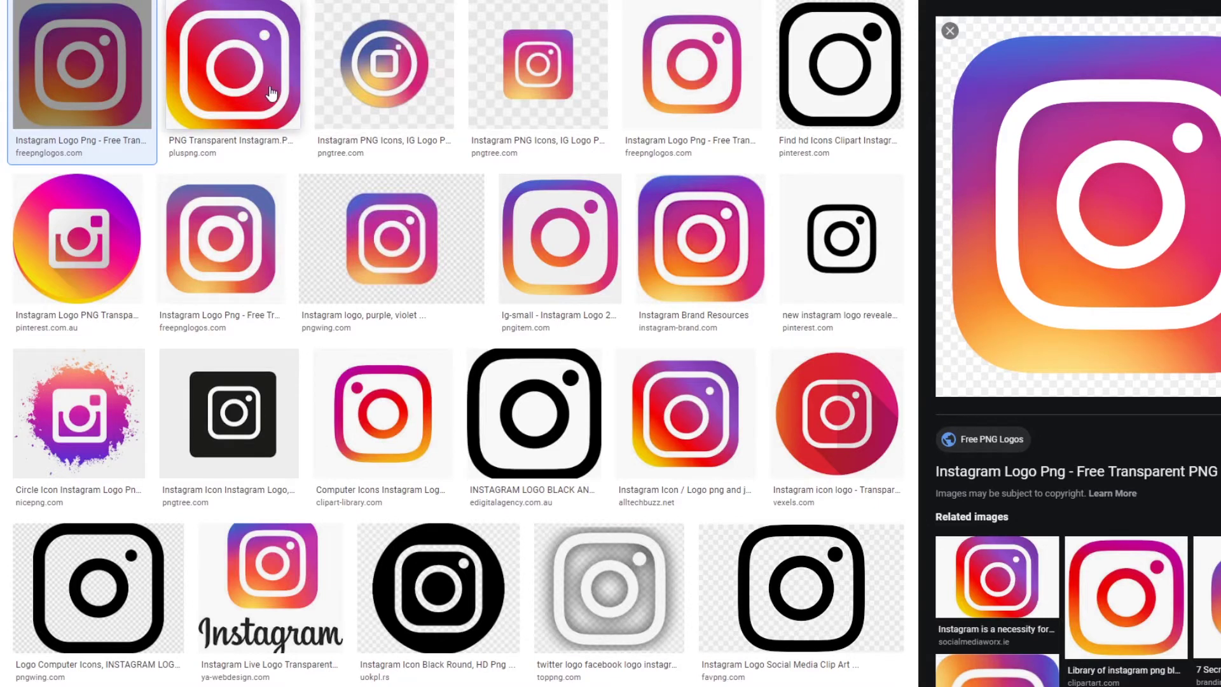
{"action": "left_click", "coordinate": [299, 112]}
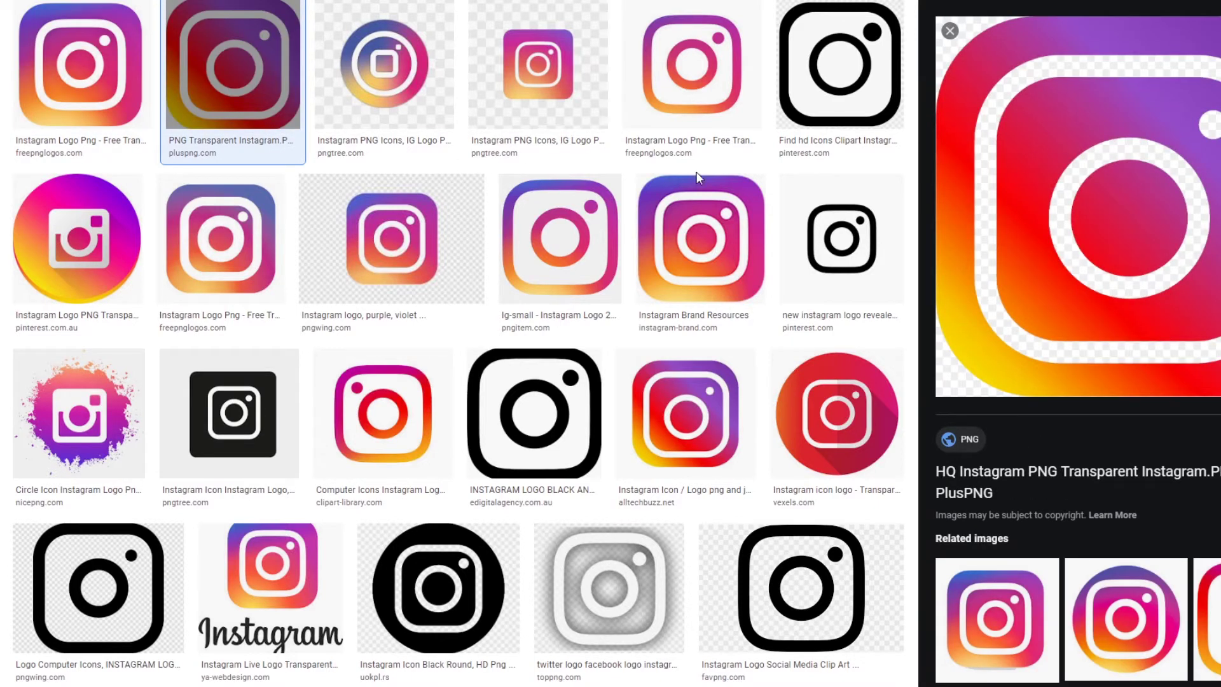
{"action": "right_click", "coordinate": [1076, 209]}
{"action": "left_click", "coordinate": [1127, 360]}
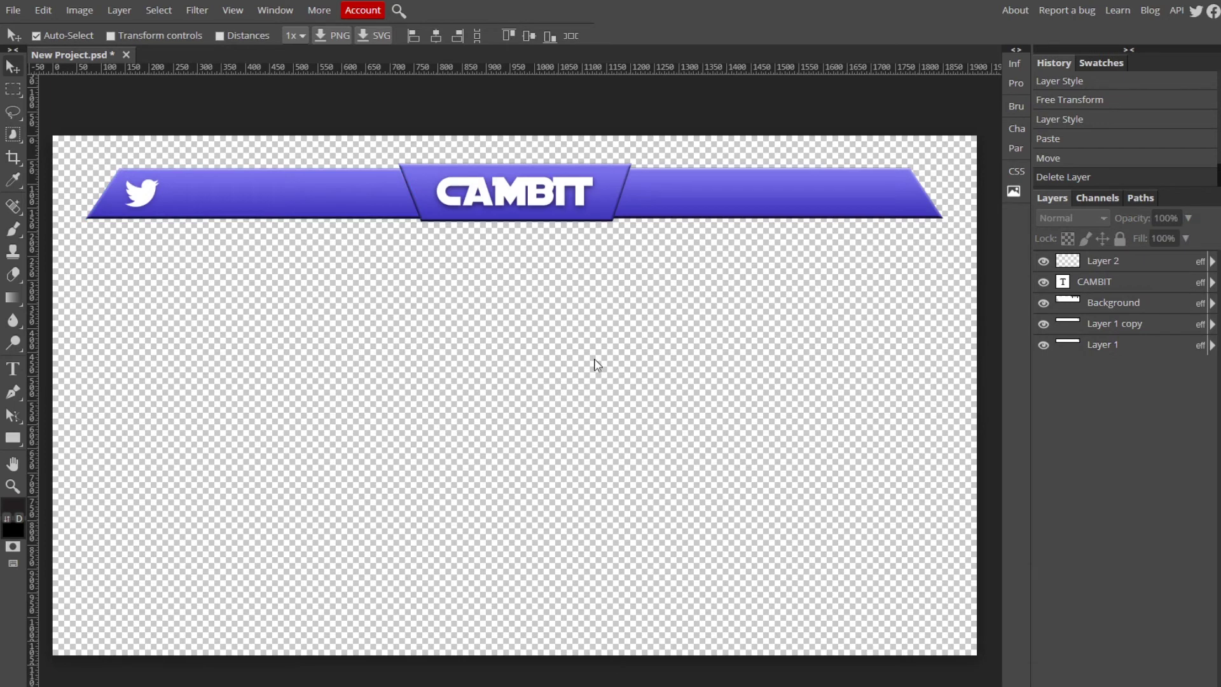
- Paste the new Instagram logo and shrink it to a tiny icon on the banner
{"action": "key", "text": "ctrl+v"}
{"action": "left_click", "coordinate": [43, 10]}
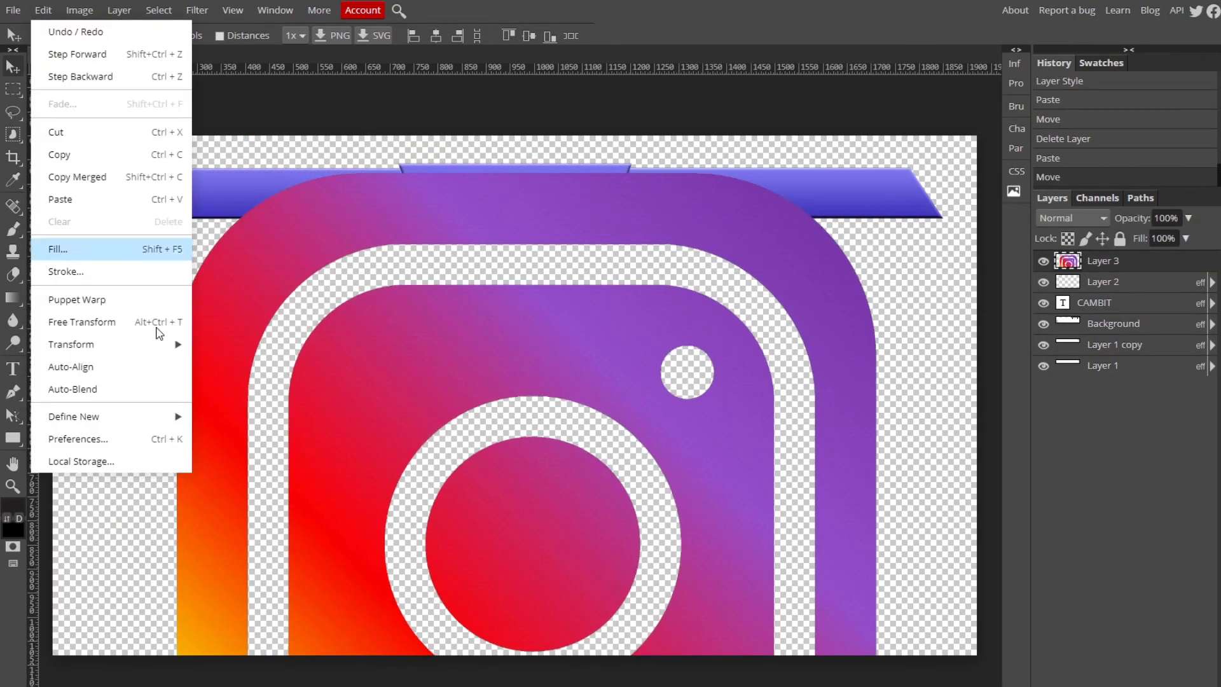
{"action": "left_click", "coordinate": [159, 320]}
{"action": "left_click_drag", "start_coordinate": [172, 169], "coordinate": [548, 546]}
{"action": "left_click_drag", "start_coordinate": [606, 653], "coordinate": [182, 285]}
{"action": "left_click_drag", "start_coordinate": [451, 507], "coordinate": [151, 279]}
{"action": "left_click_drag", "start_coordinate": [147, 193], "coordinate": [150, 191]}
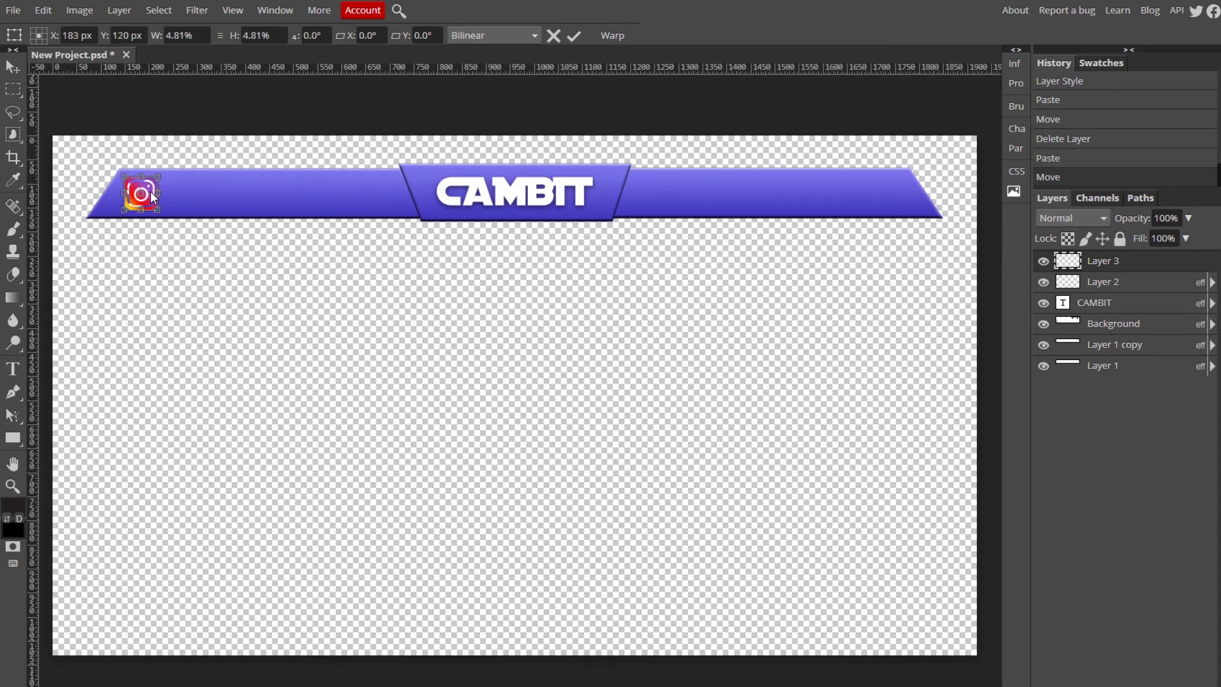
{"action": "left_click", "coordinate": [571, 36]}
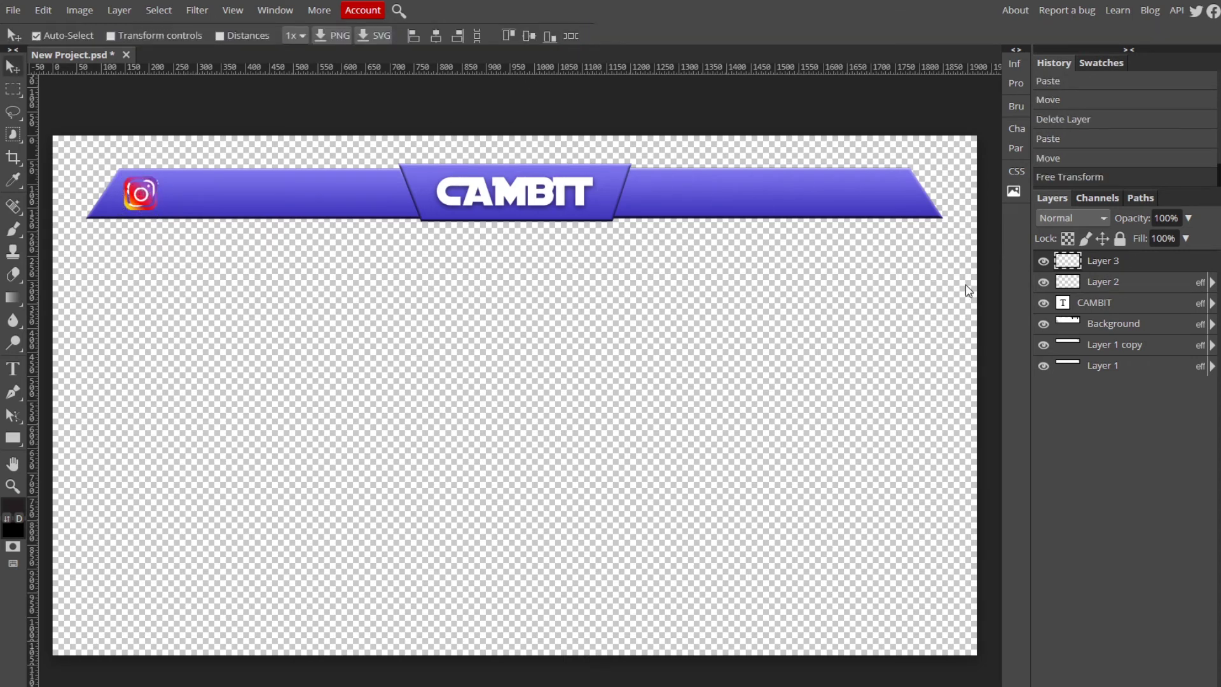
- Turn the Instagram icon white with Color Overlay and move it to the banner's right end
{"action": "left_click", "coordinate": [1194, 265]}
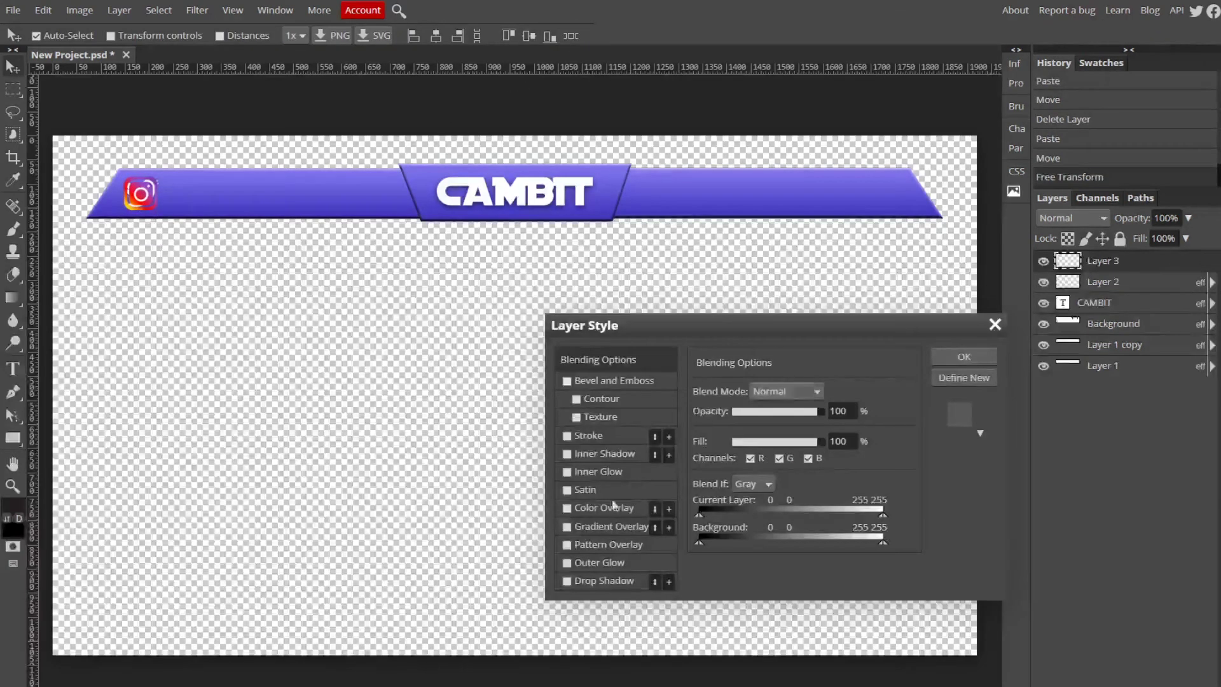
{"action": "left_click", "coordinate": [566, 508]}
{"action": "left_click", "coordinate": [963, 357]}
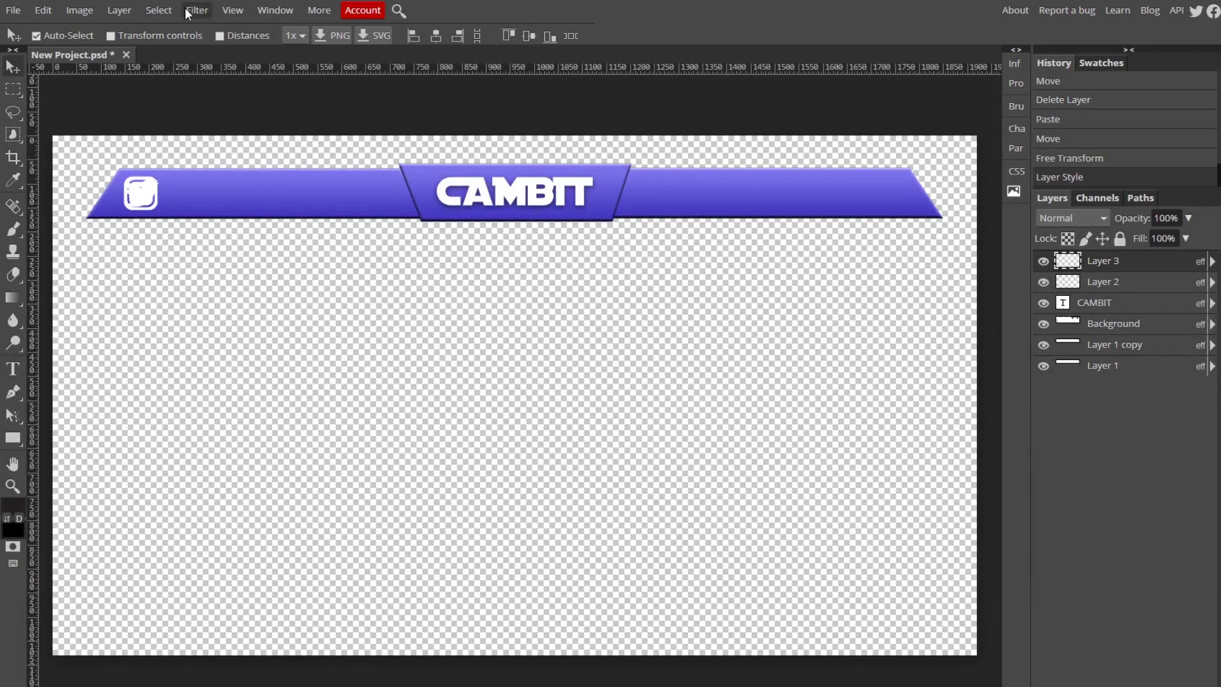
{"action": "left_click", "coordinate": [44, 10]}
{"action": "left_click", "coordinate": [127, 330]}
{"action": "left_click_drag", "start_coordinate": [153, 200], "coordinate": [730, 202]}
{"action": "mouse_move", "coordinate": [887, 199]}
{"action": "left_mouse_down"}
{"action": "mouse_move", "coordinate": [906, 201]}
{"action": "mouse_move", "coordinate": [895, 199]}
{"action": "left_mouse_up"}
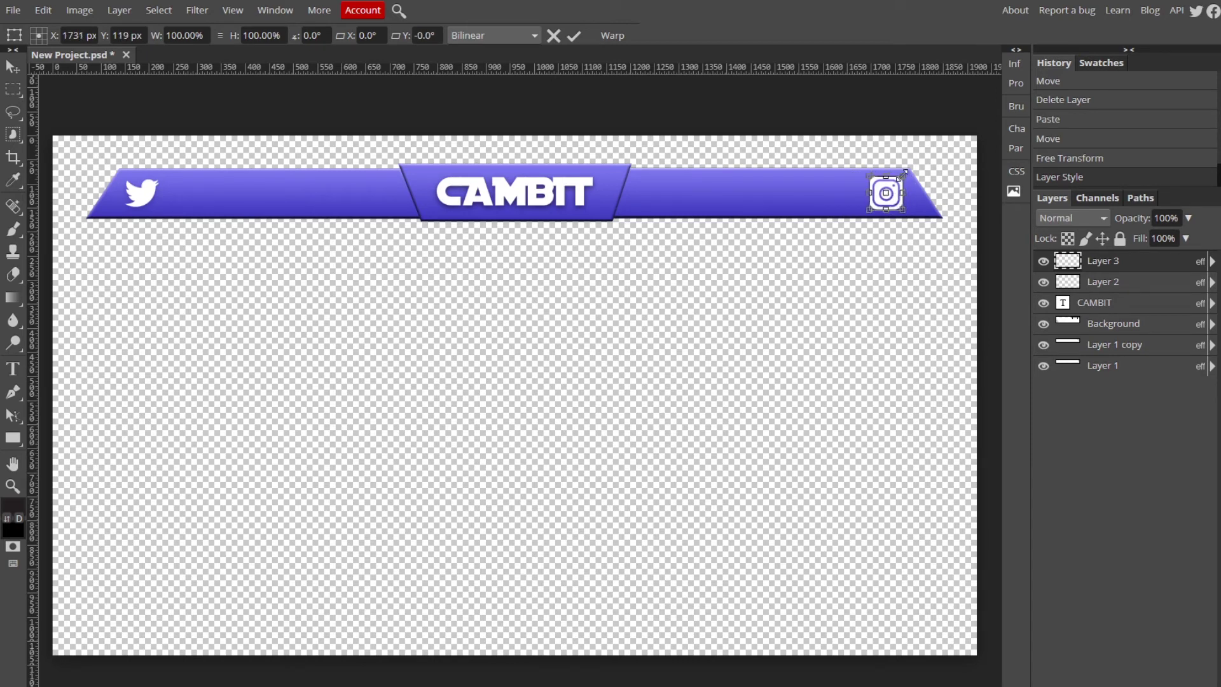
{"action": "left_click", "coordinate": [573, 37]}
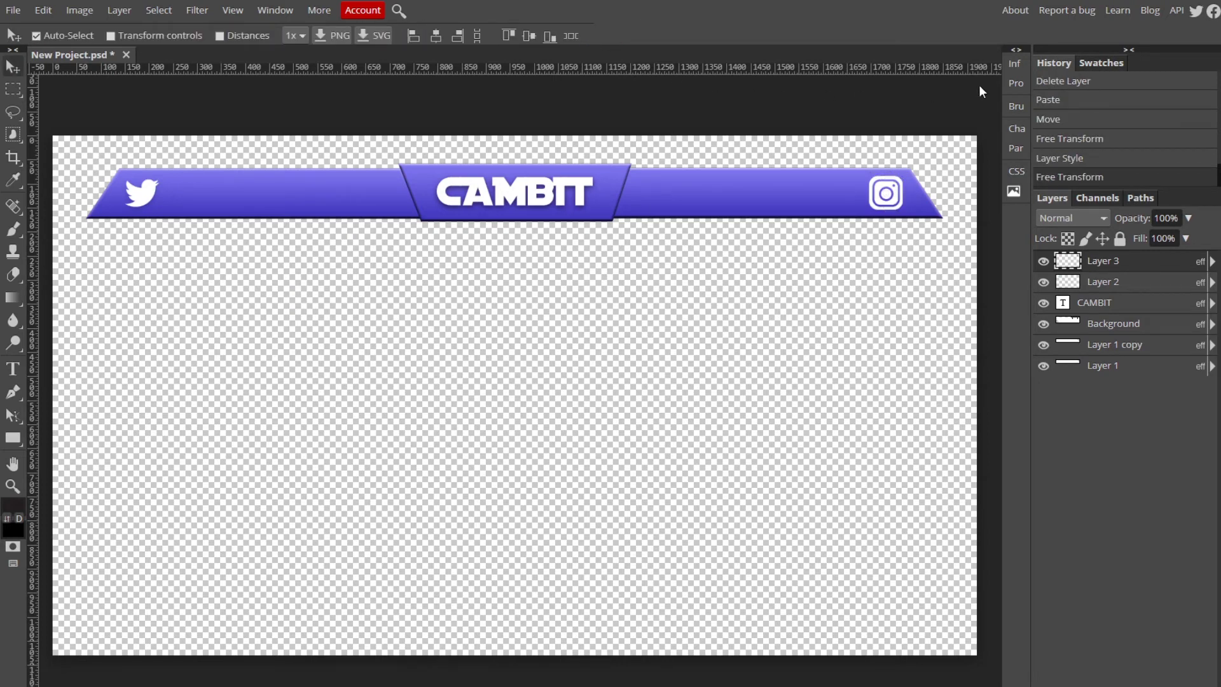
{"action": "left_click", "coordinate": [12, 369]}
{"action": "left_click", "coordinate": [185, 191]}
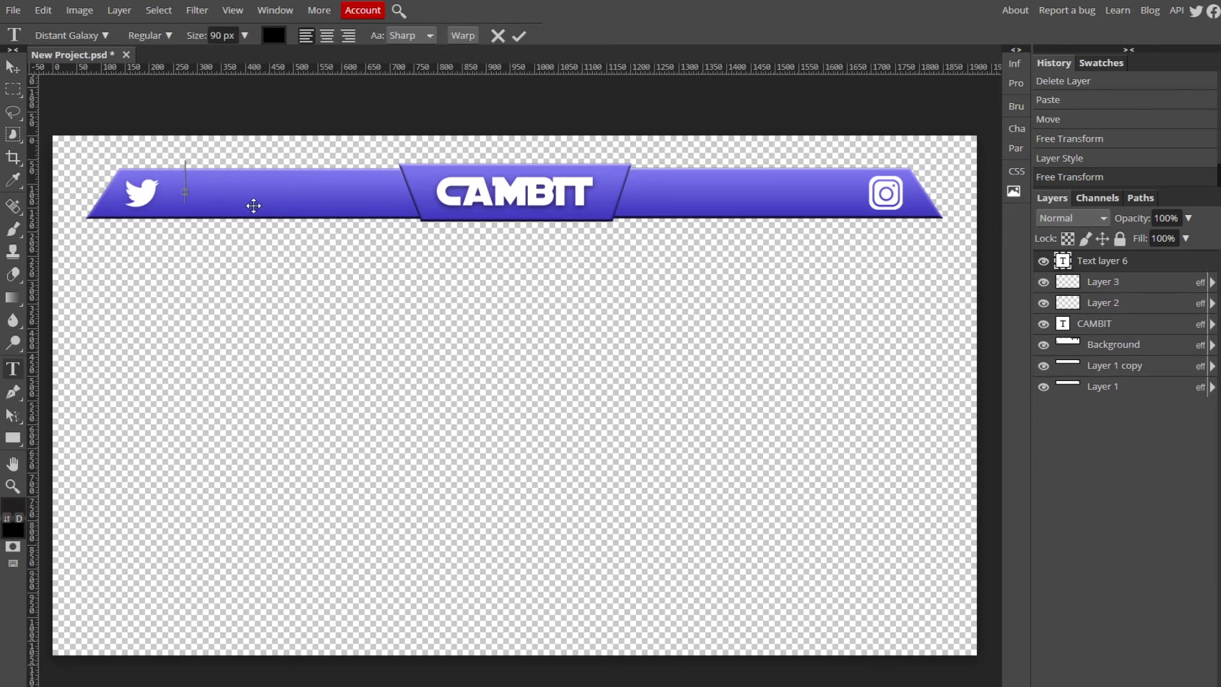
{"action": "left_click", "coordinate": [96, 36]}
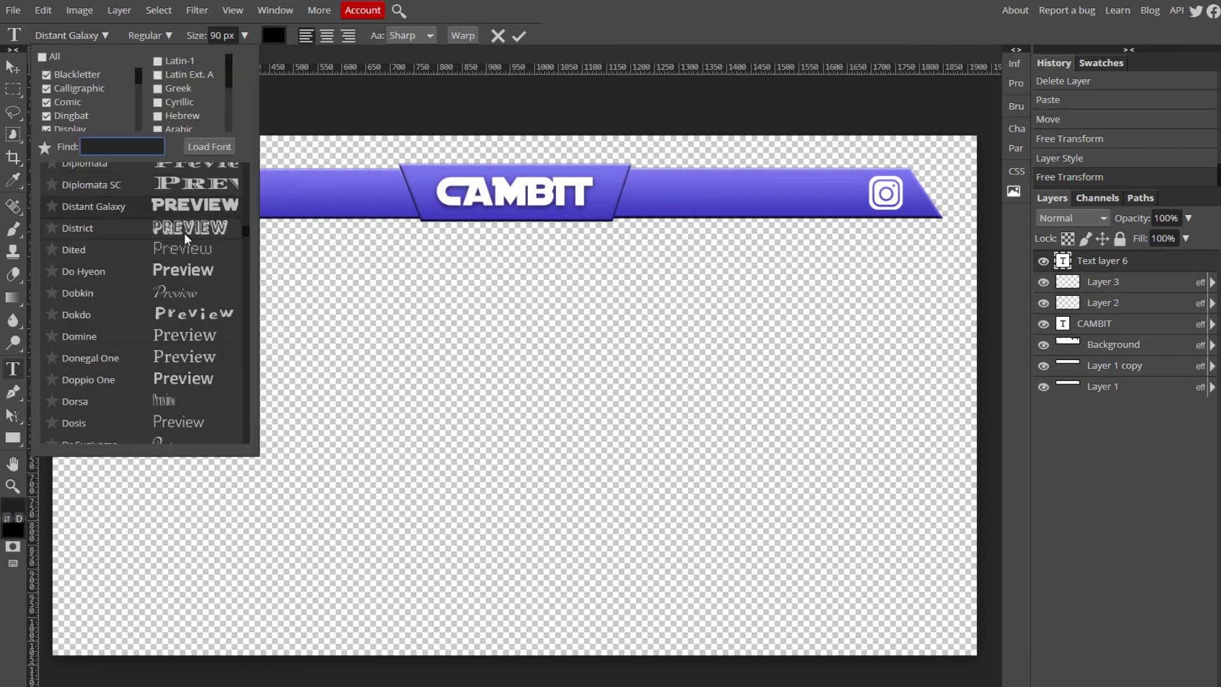
{"action": "scroll", "coordinate": [191, 267], "scroll_direction": "up", "scroll_amount": 3}
{"action": "left_click", "coordinate": [185, 210]}
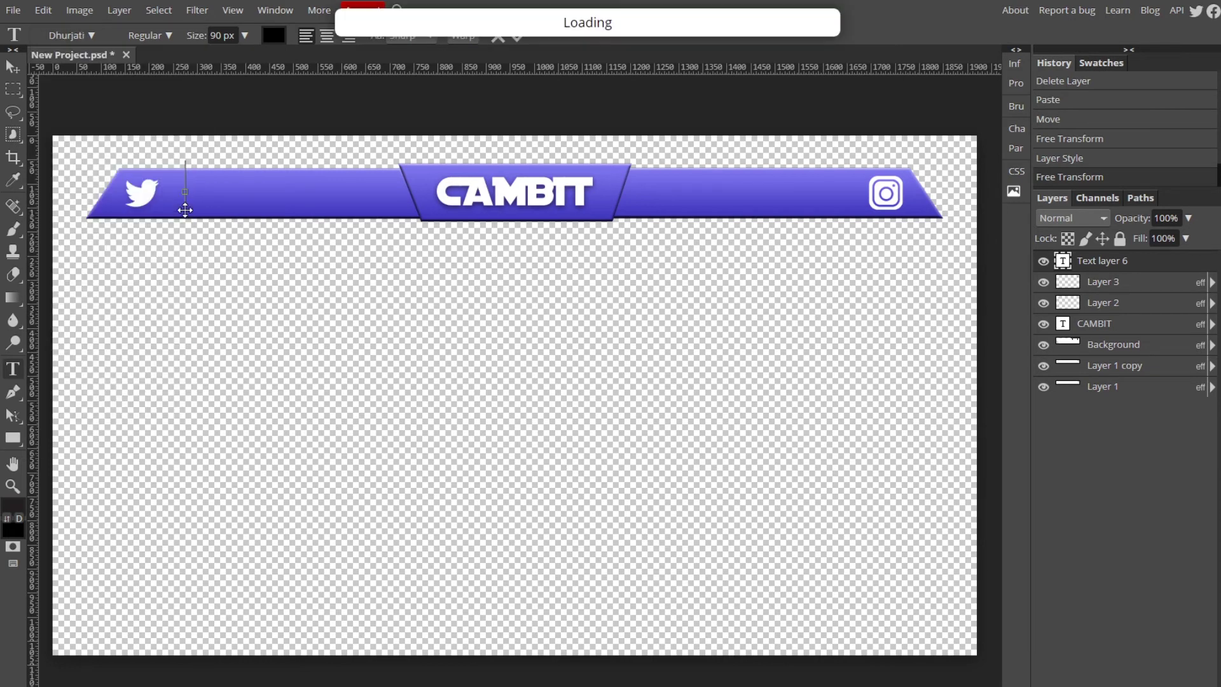
{"action": "type", "text": "@"}
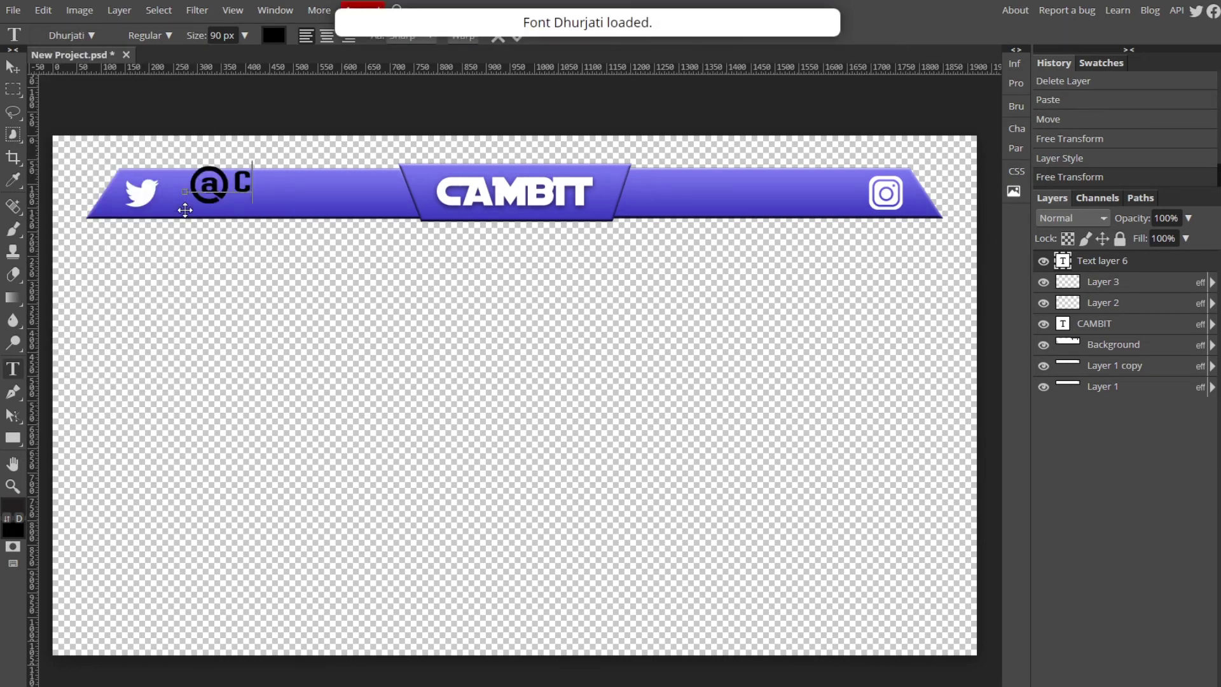
{"action": "type", "text": "CAMBIT"}
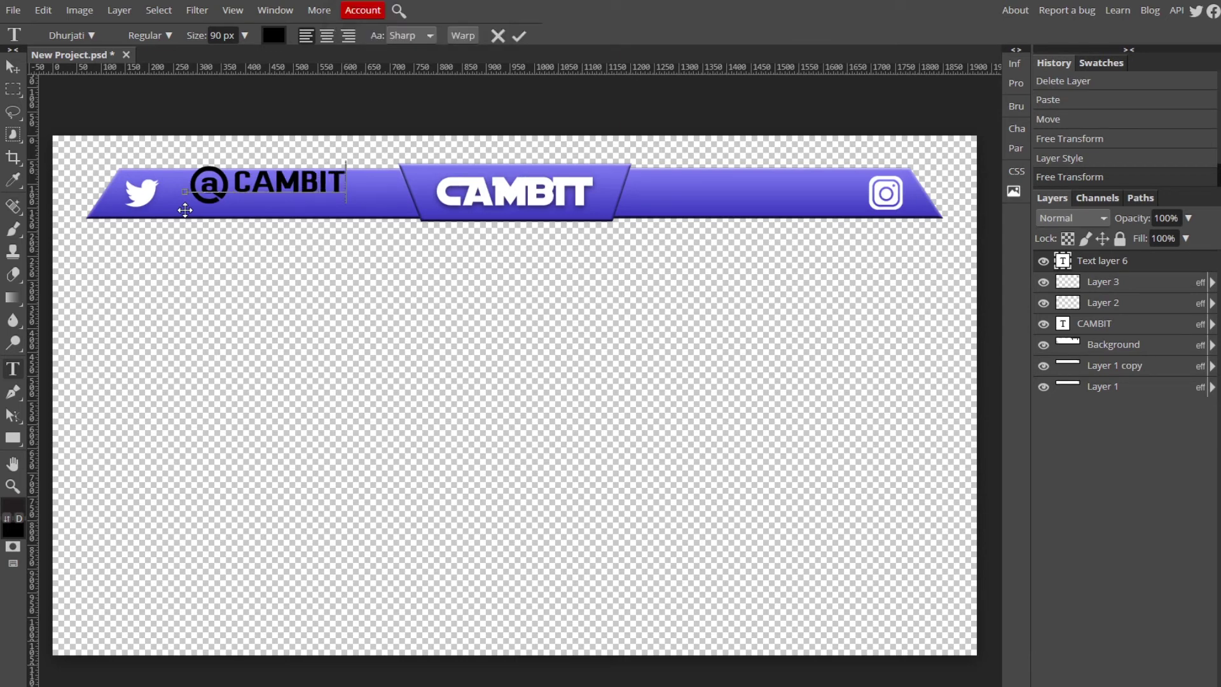
{"action": "key", "text": "ctrl+a"}
{"action": "left_click_drag", "start_coordinate": [244, 38], "coordinate": [281, 46]}
{"action": "left_click", "coordinate": [274, 35]}
{"action": "type", "text": "ffffff"}
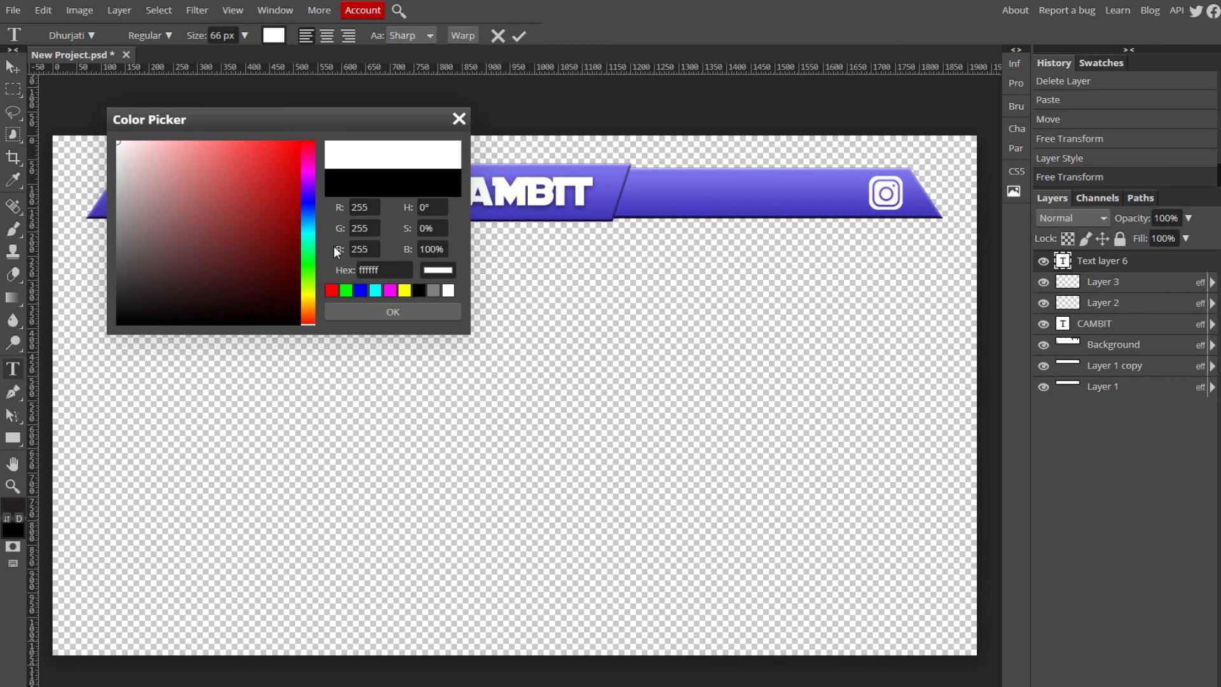
{"action": "left_click", "coordinate": [381, 312]}
{"action": "left_click", "coordinate": [519, 36]}
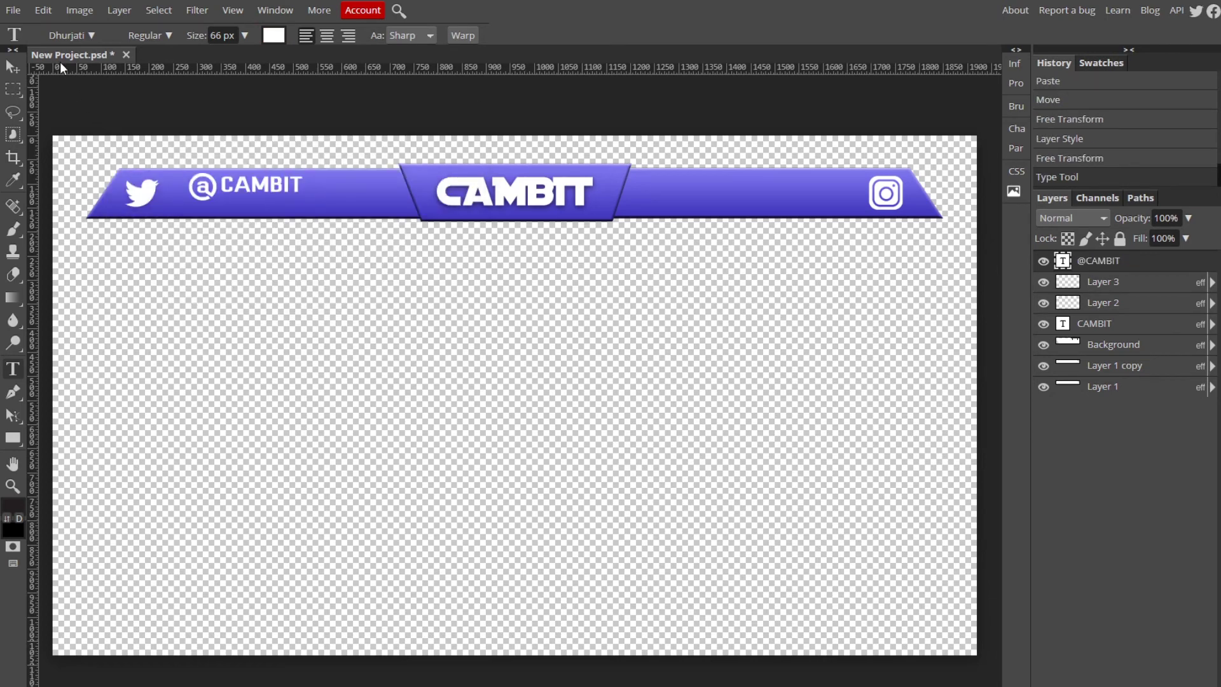
{"action": "key", "text": "v"}
{"action": "left_click_drag", "start_coordinate": [243, 179], "coordinate": [215, 189]}
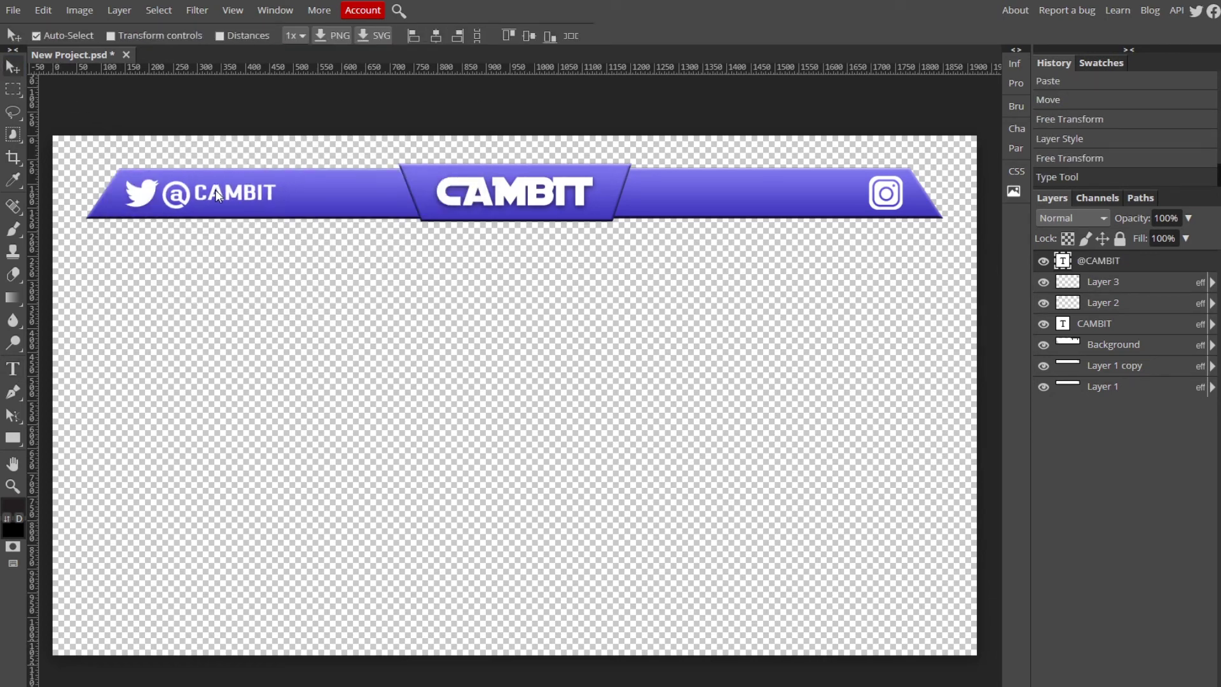
{"action": "right_click", "coordinate": [1126, 256]}
{"action": "left_click", "coordinate": [1155, 323]}
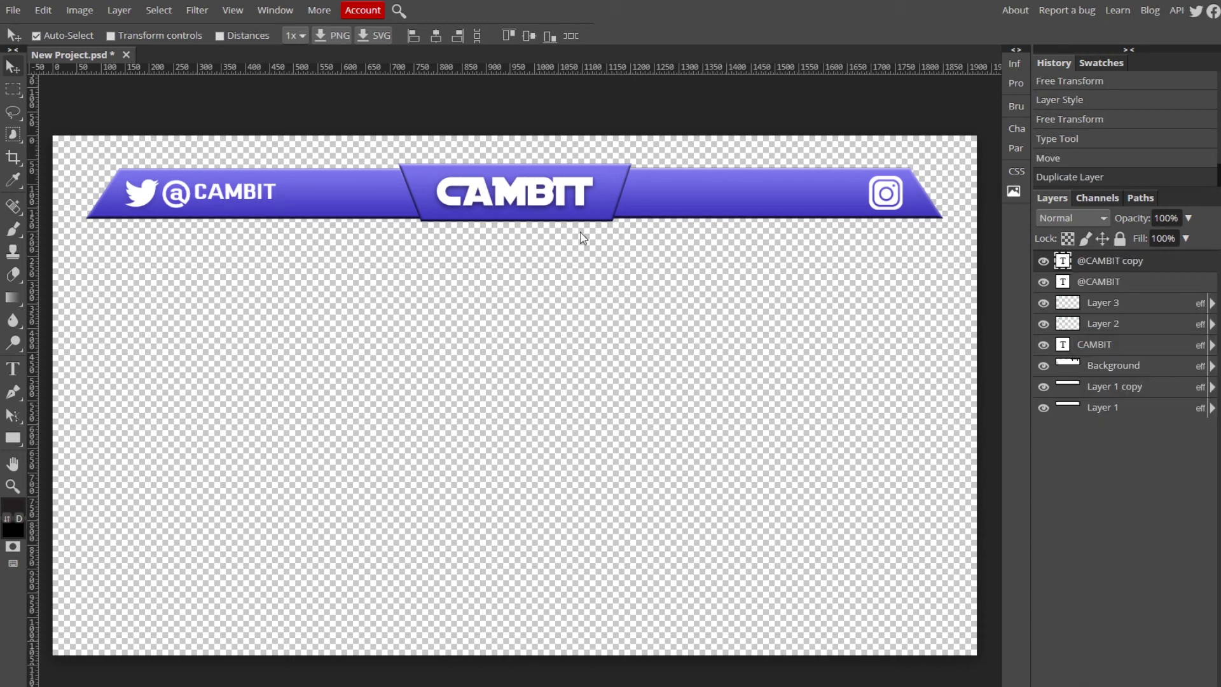
{"action": "left_click_drag", "start_coordinate": [224, 192], "coordinate": [810, 193]}
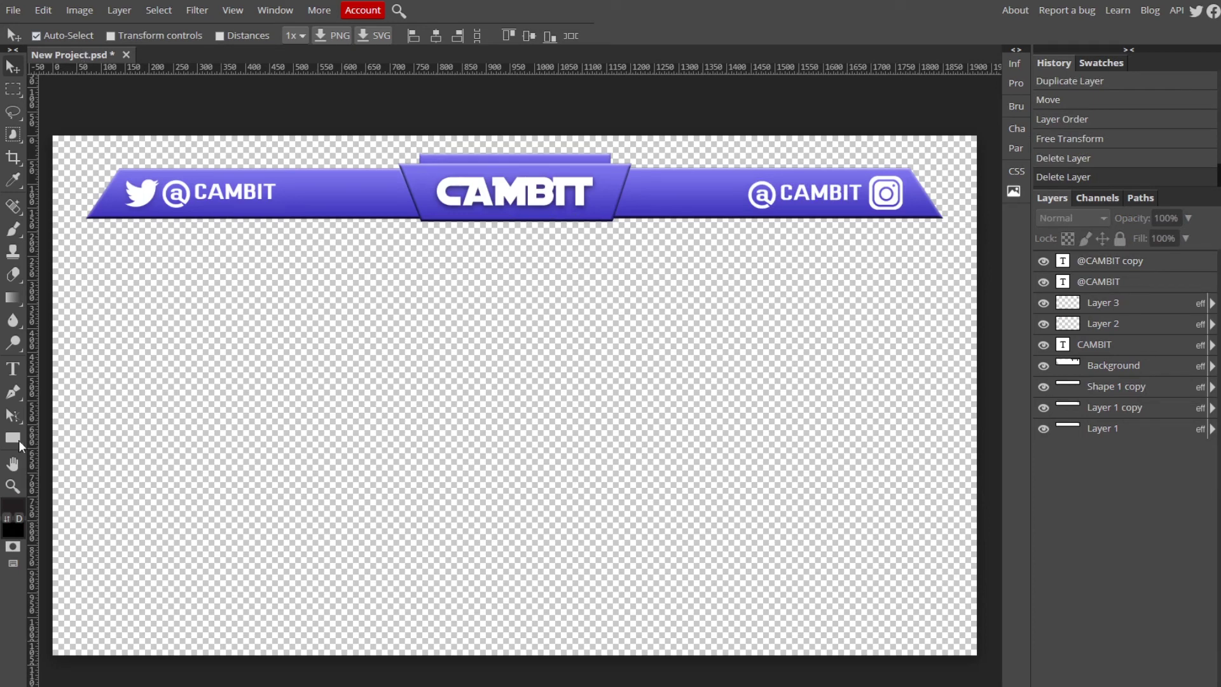
{"action": "left_click", "coordinate": [13, 11]}
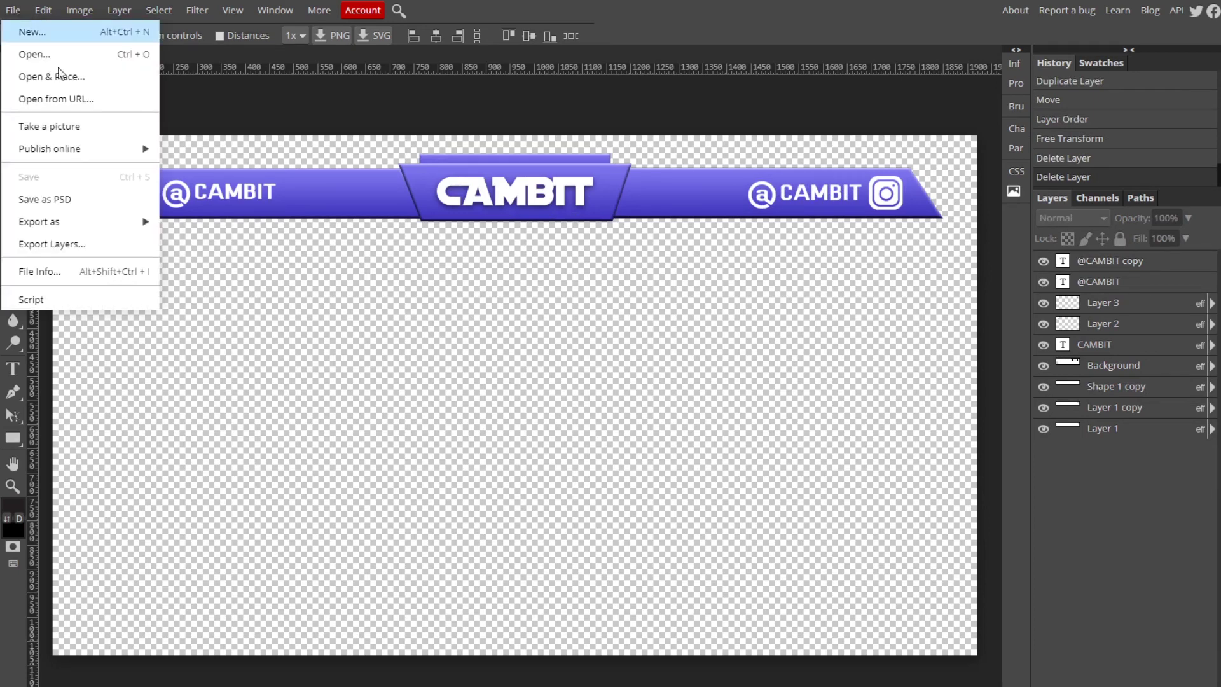
- Export the banner as a 1920×1080 PNG, saved as New Project (2).png
{"action": "mouse_move", "coordinate": [137, 223]}
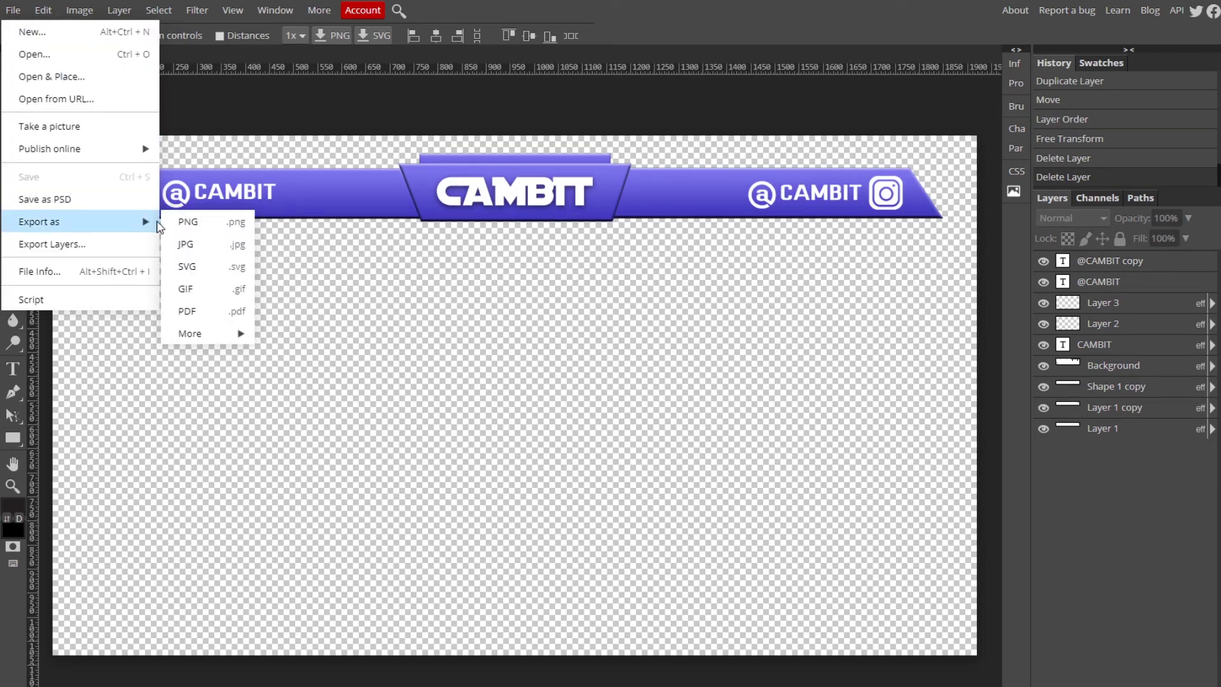
{"action": "left_click", "coordinate": [221, 234]}
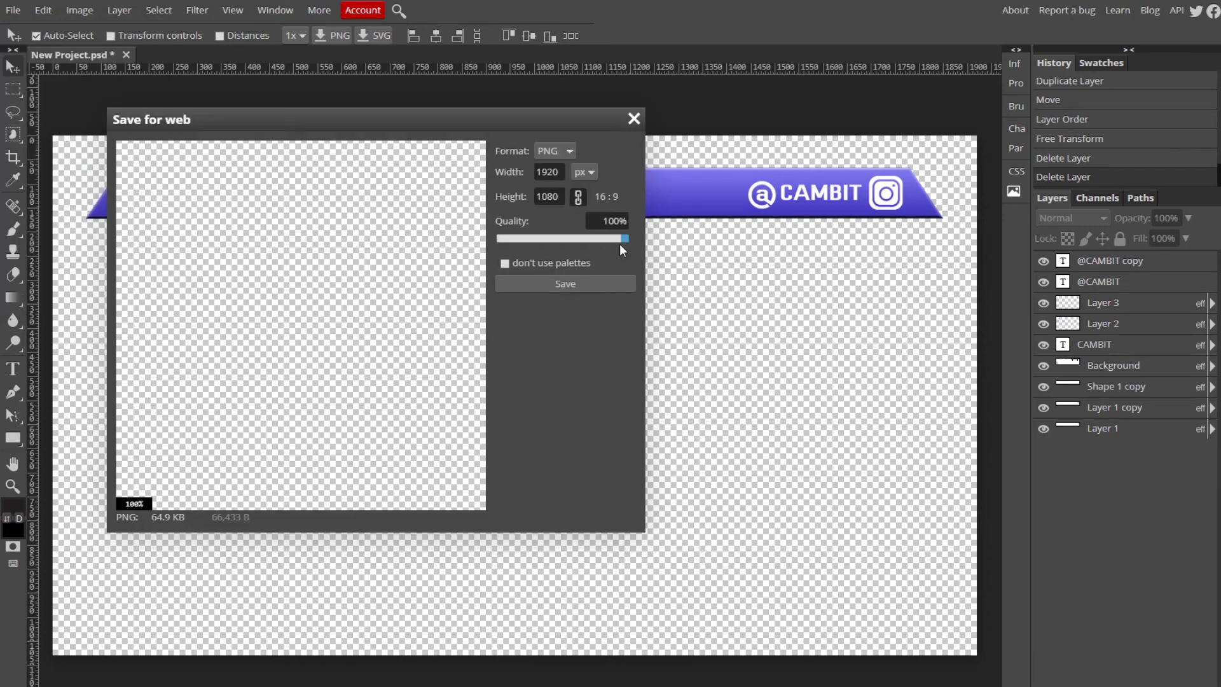
{"action": "left_click", "coordinate": [533, 284]}
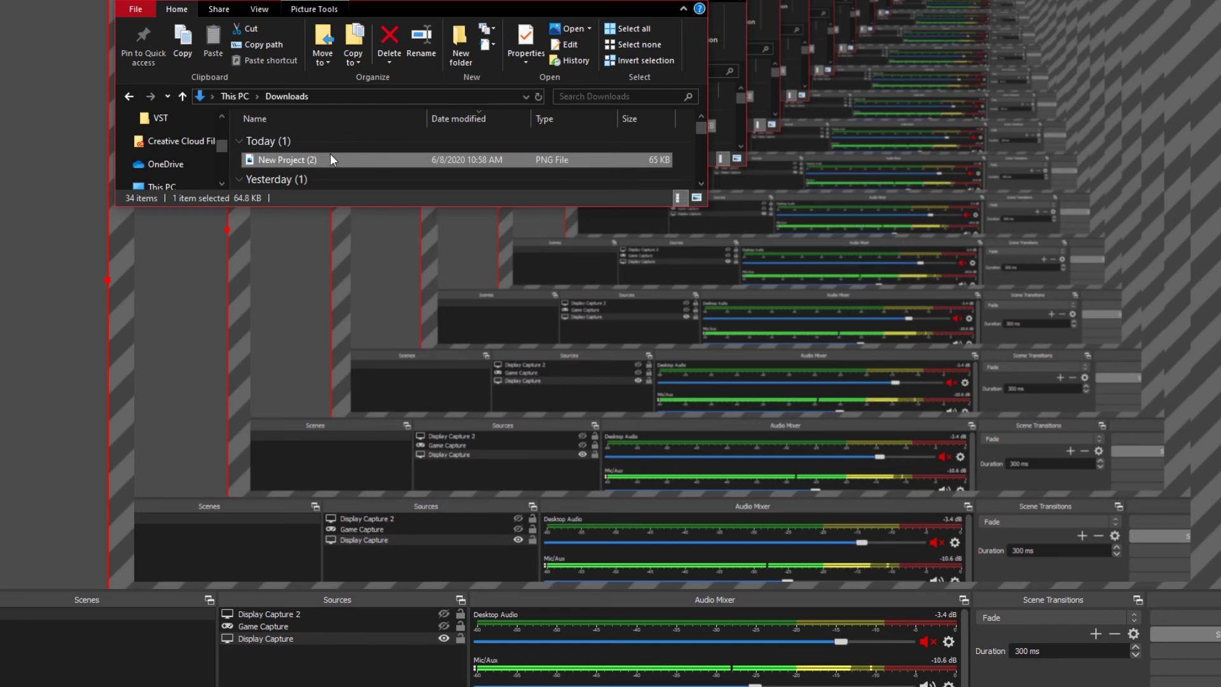
- Drag New Project (2).png from Downloads into the OBS preview, then minimize OBS
{"action": "mouse_move", "coordinate": [330, 154]}
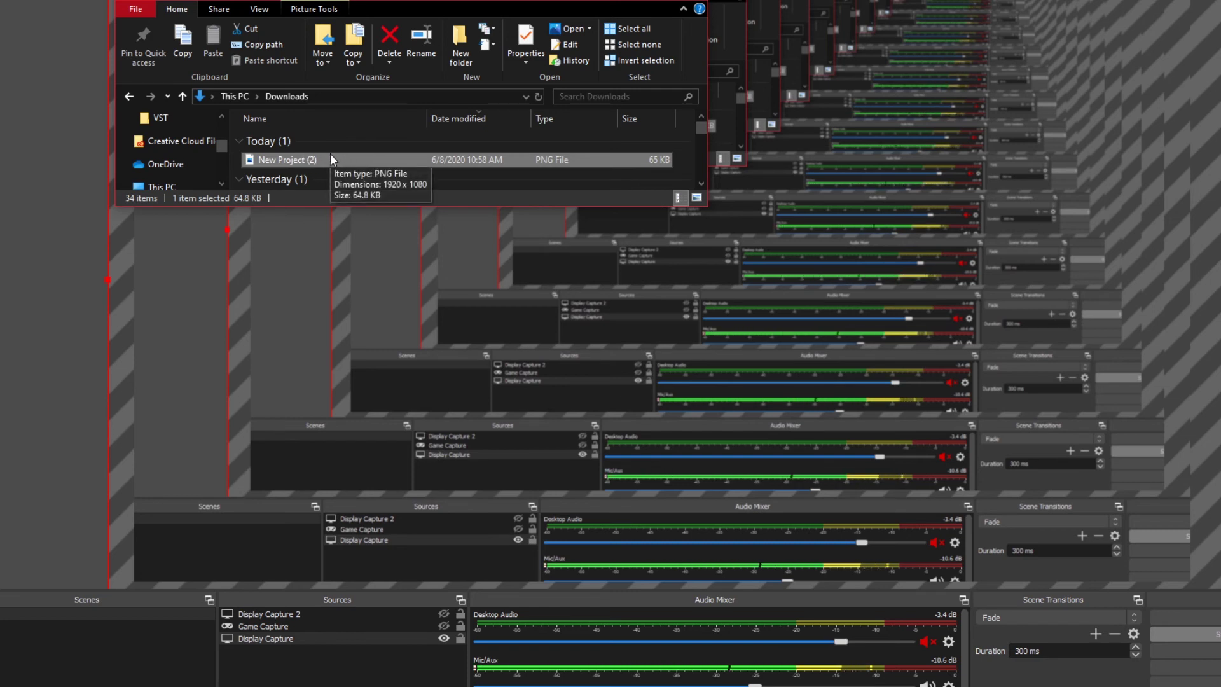
{"action": "left_click_drag", "start_coordinate": [330, 154], "coordinate": [501, 397]}
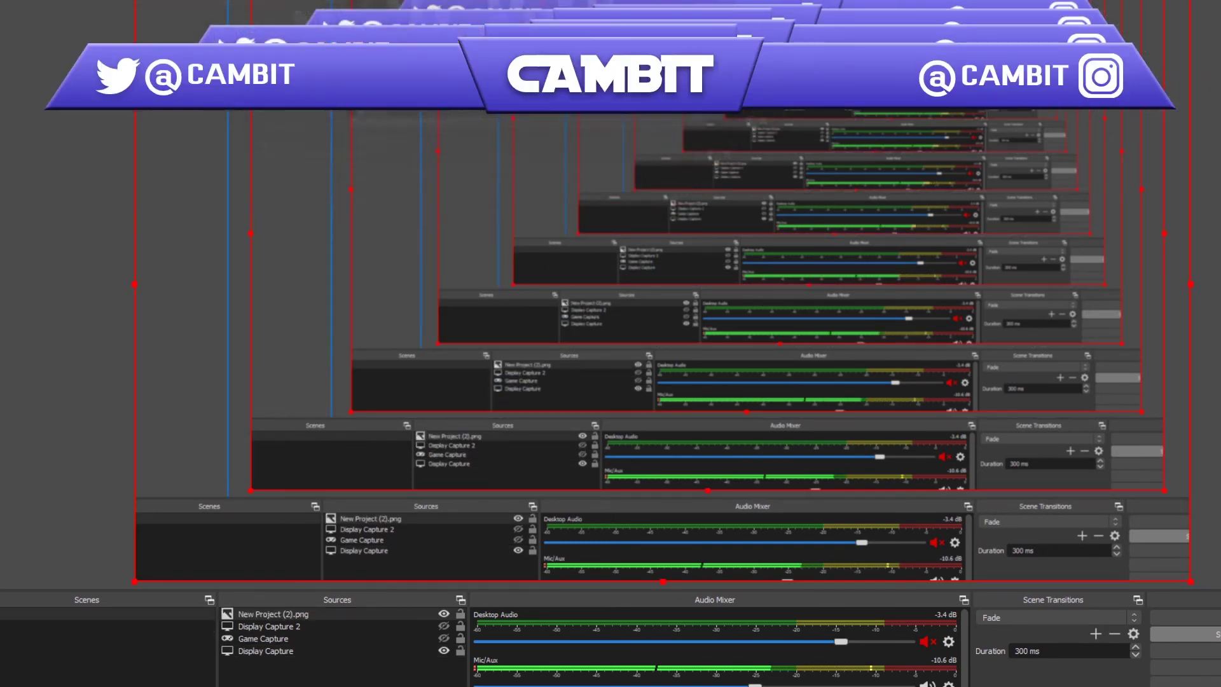
{"action": "key", "text": "super+Down"}
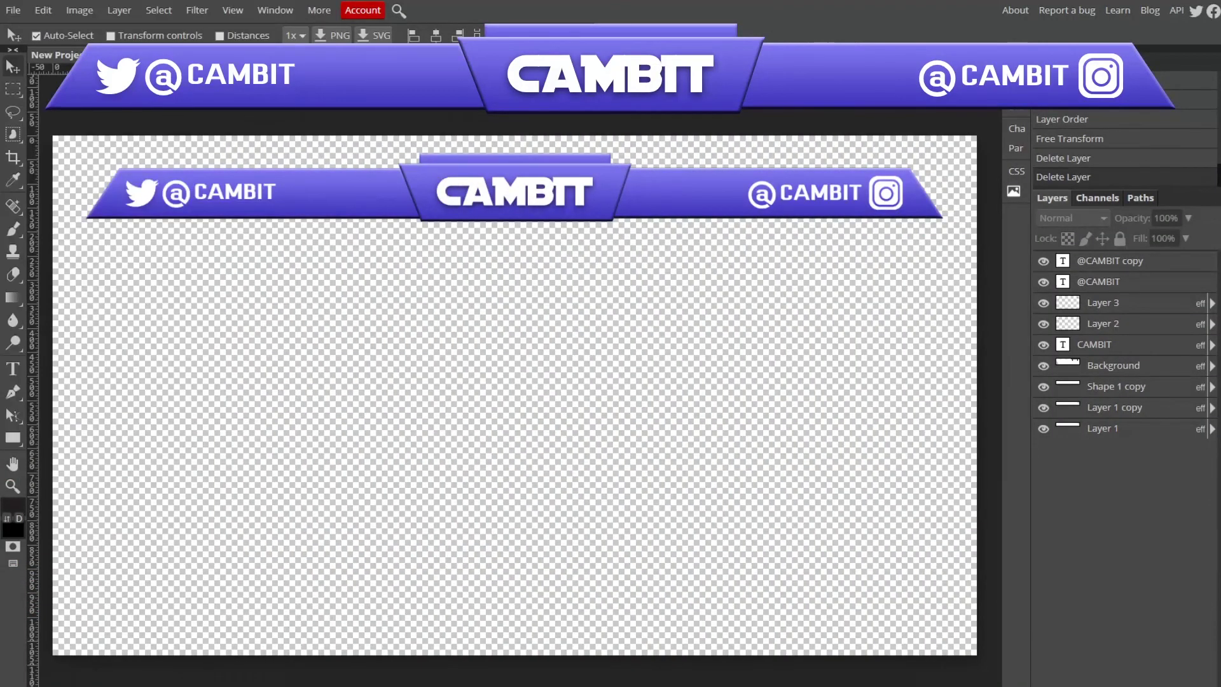
- Resize the New Project (2).png source in OBS to span the scene's top, then minimize OBS
{"action": "key", "text": "alt+Tab"}
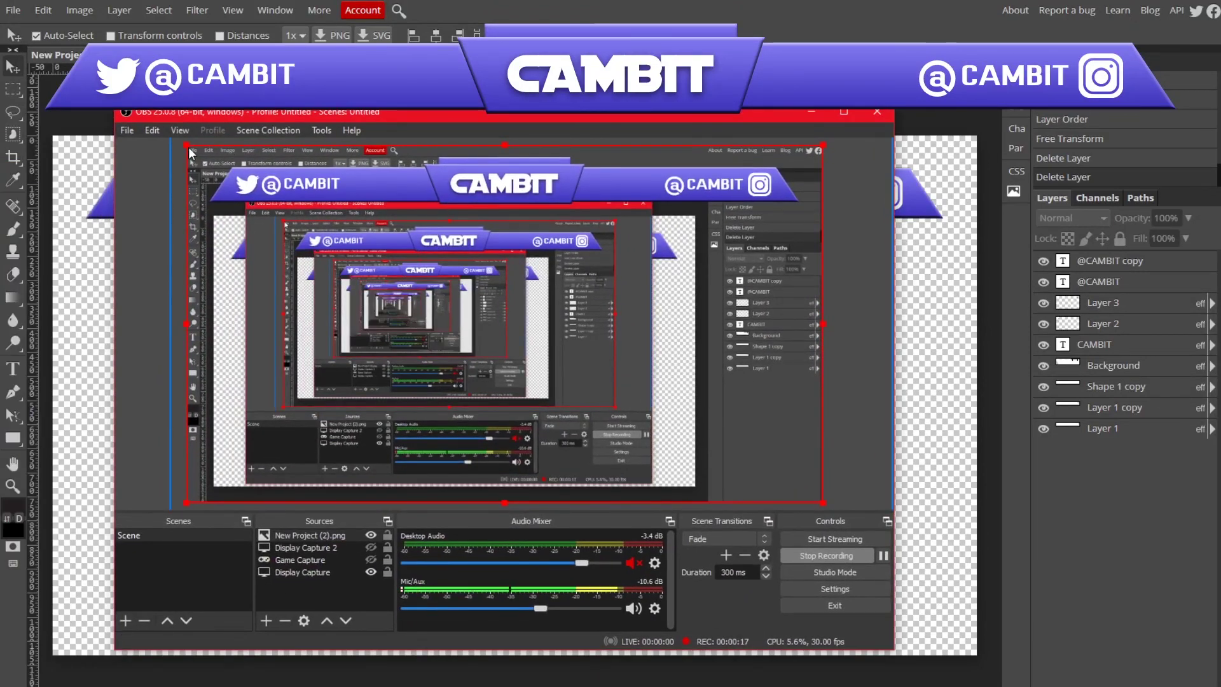
{"action": "mouse_move", "coordinate": [189, 153]}
{"action": "left_mouse_down"}
{"action": "mouse_move", "coordinate": [439, 242]}
{"action": "mouse_move", "coordinate": [341, 226]}
{"action": "mouse_move", "coordinate": [289, 185]}
{"action": "mouse_move", "coordinate": [185, 145]}
{"action": "left_mouse_up"}
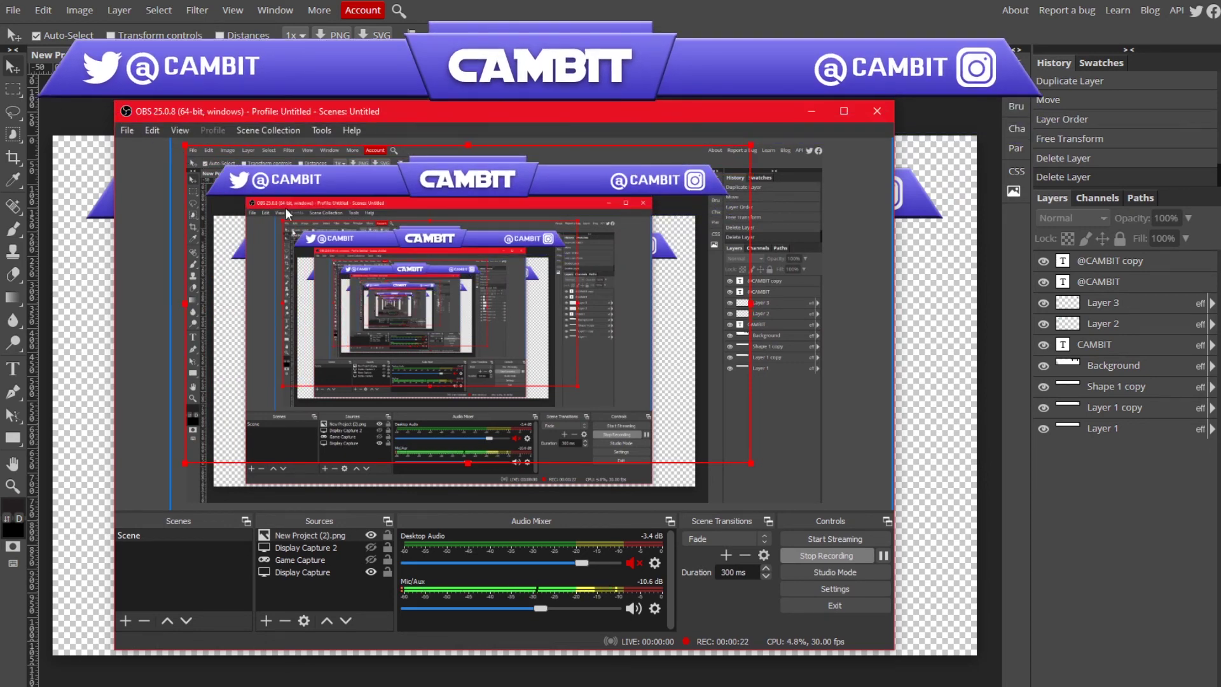
{"action": "left_click_drag", "start_coordinate": [749, 463], "coordinate": [818, 502]}
{"action": "left_click", "coordinate": [812, 111]}
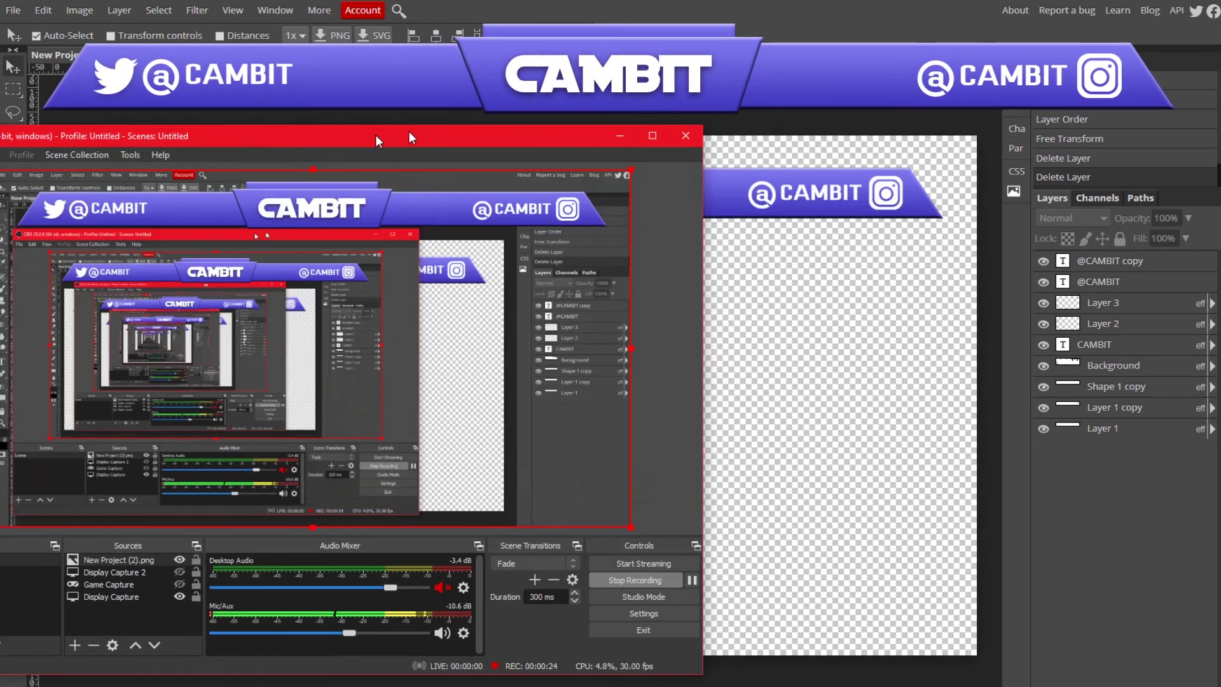